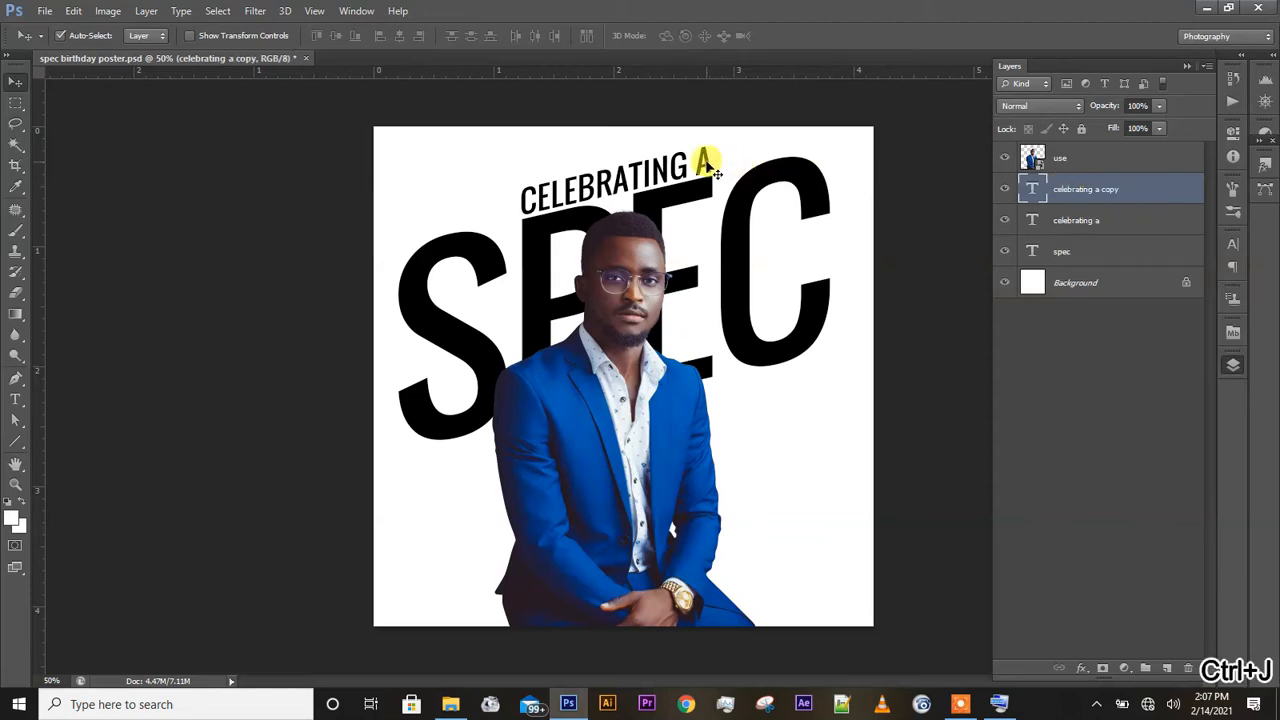
Move the duplicated "CELEBRATING A" text below the C of SPEC and scale it down to fit beside the man's shoulder.
left_click_drag(705, 168, 827, 386)
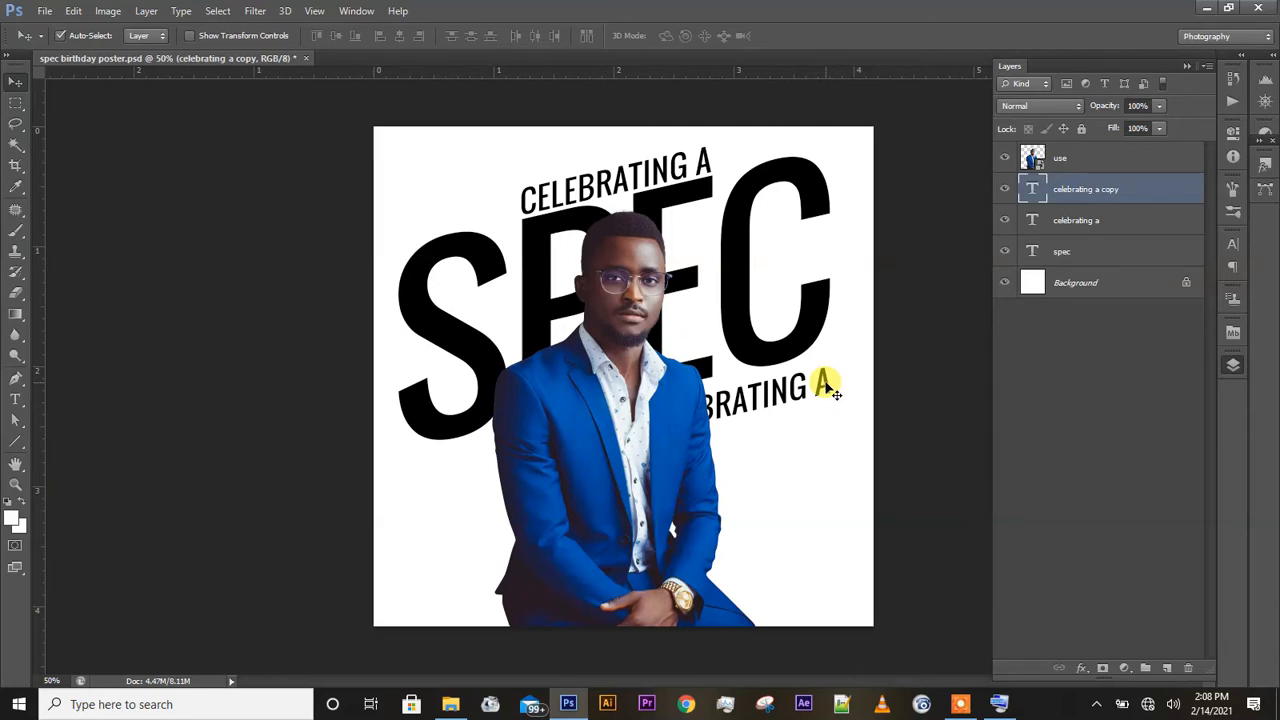
key("ctrl+t")
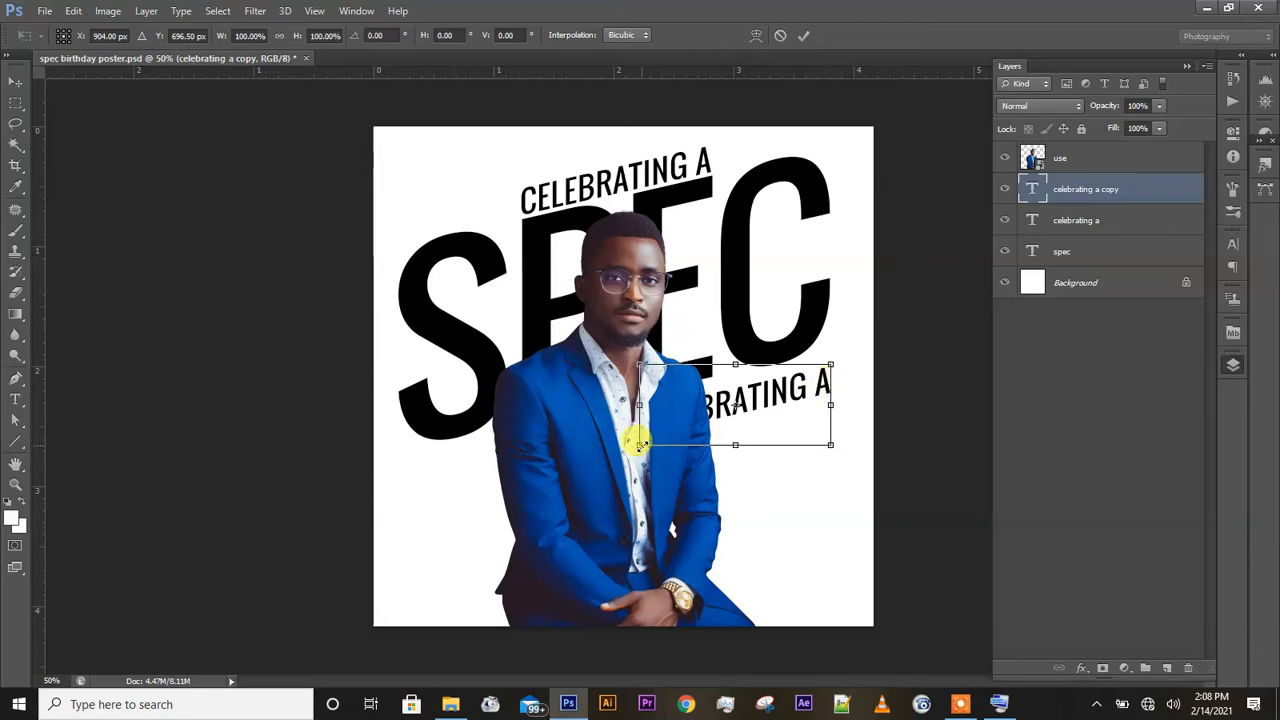
left_click_drag(640, 442, 709, 414)
key("Return")
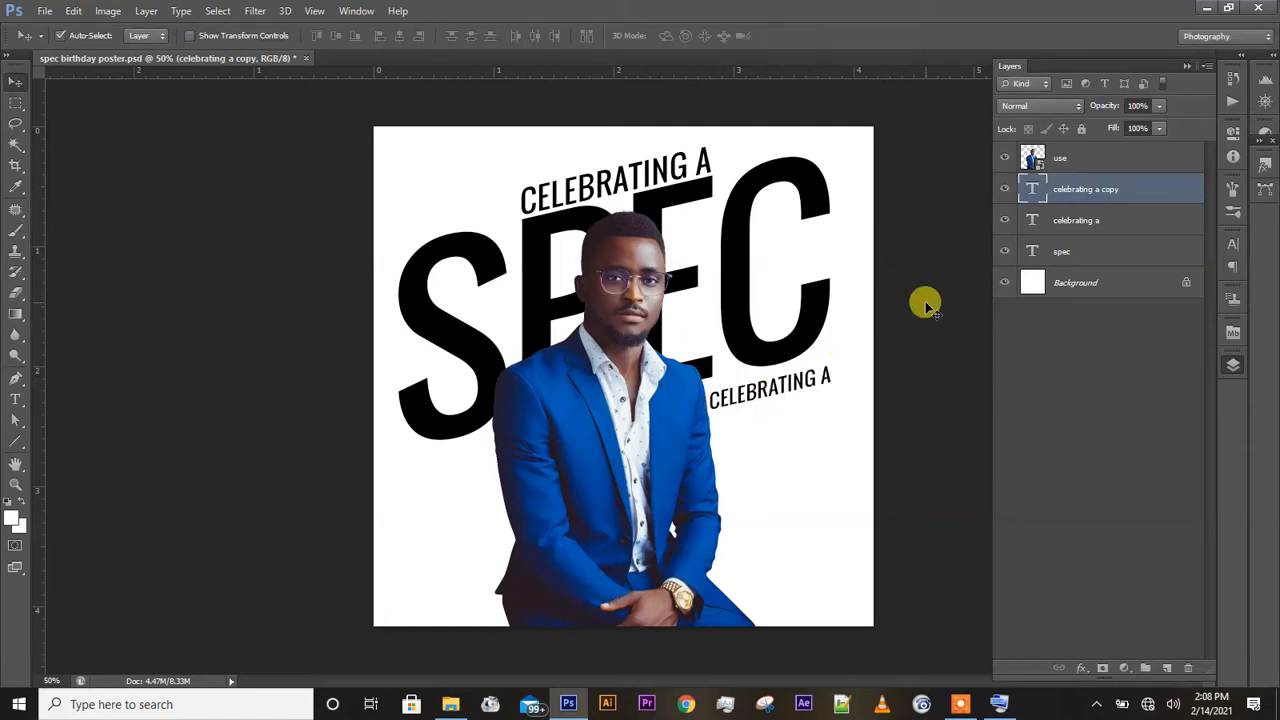
Replace the wording of the duplicated text below the C with the celebrant's full name.
double_click(1030, 191)
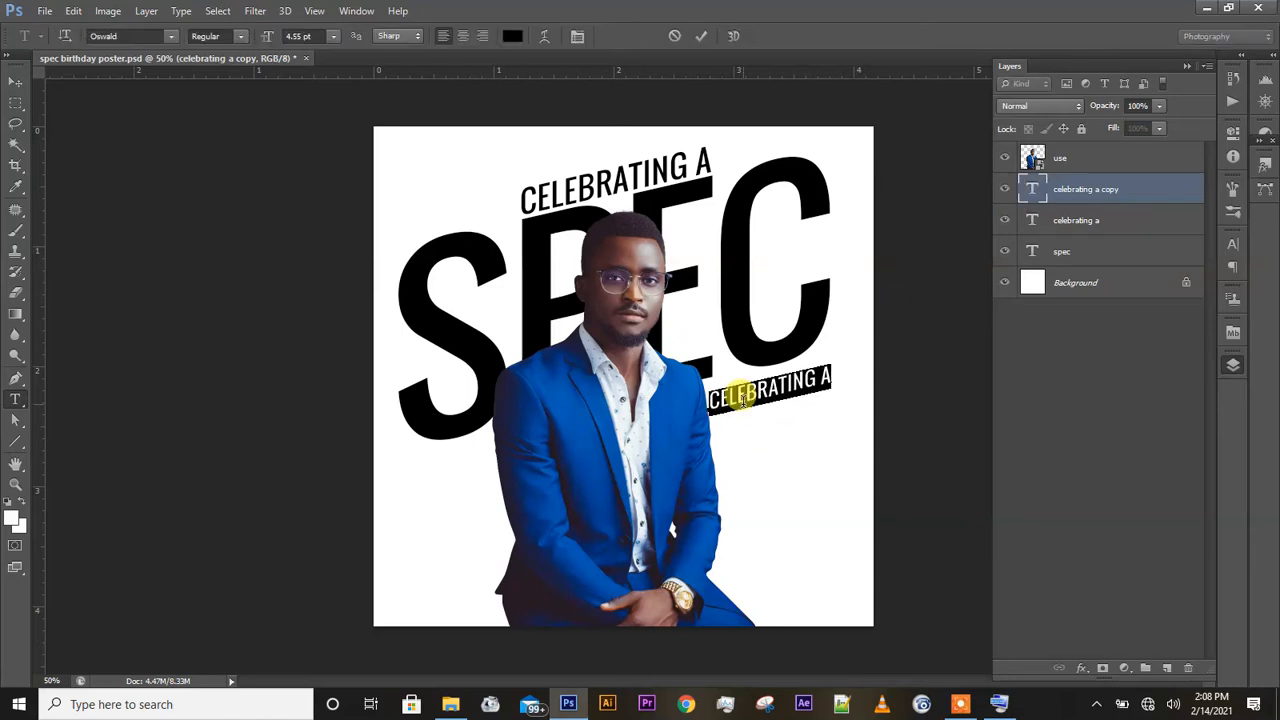
left_click(742, 398)
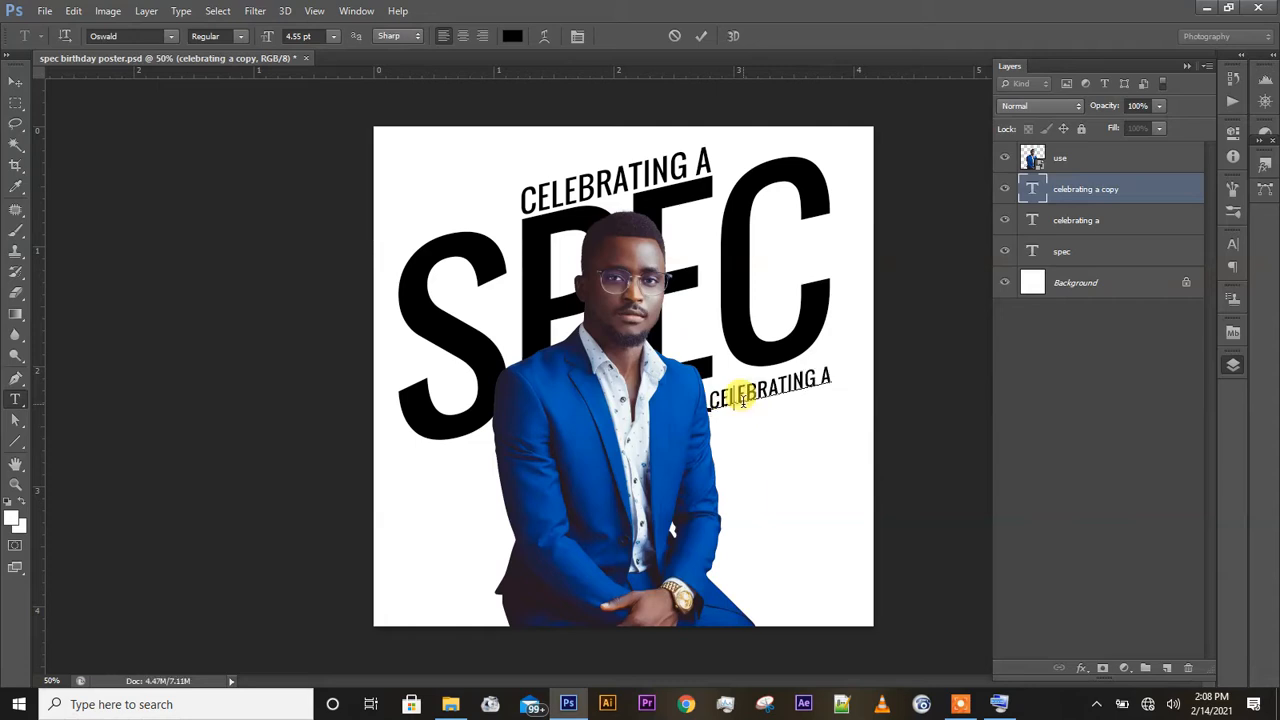
key("ctrl+a")
type("jju")
key("Left")
key("Left")
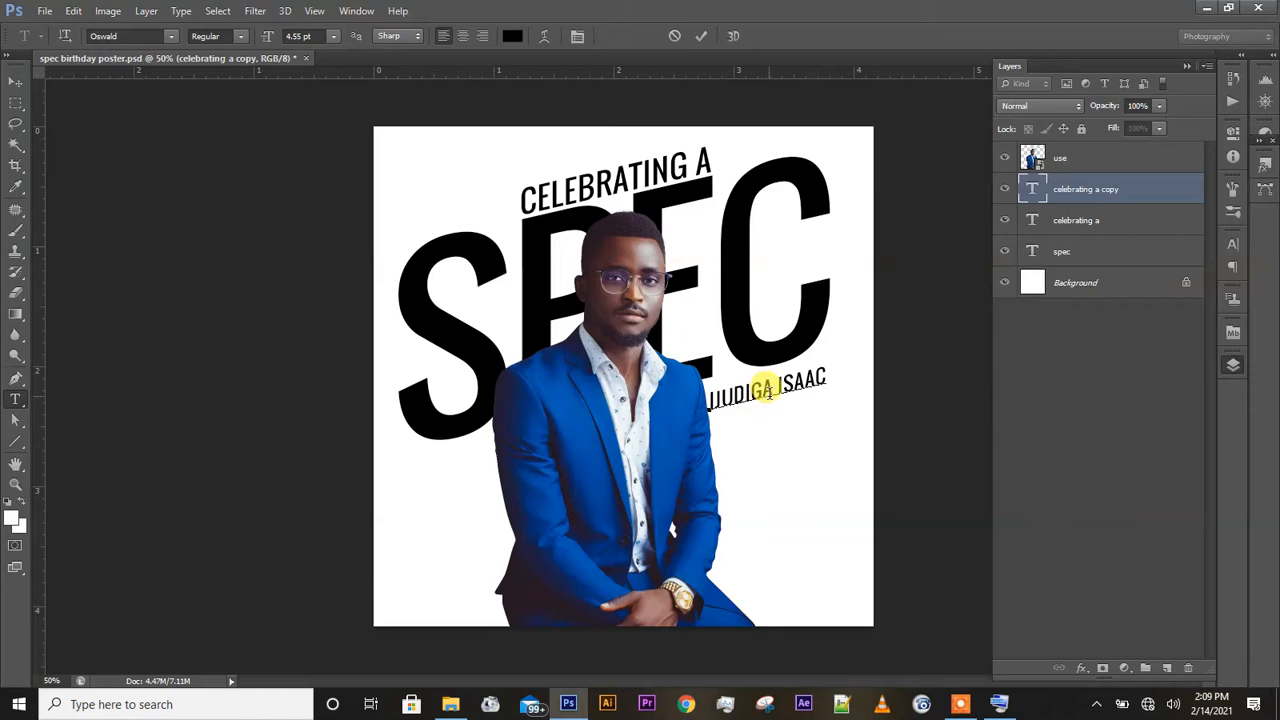
Insert the missing letter L at the end of the name's first word using the On-Screen Keyboard, and commit the text.
left_click(766, 392)
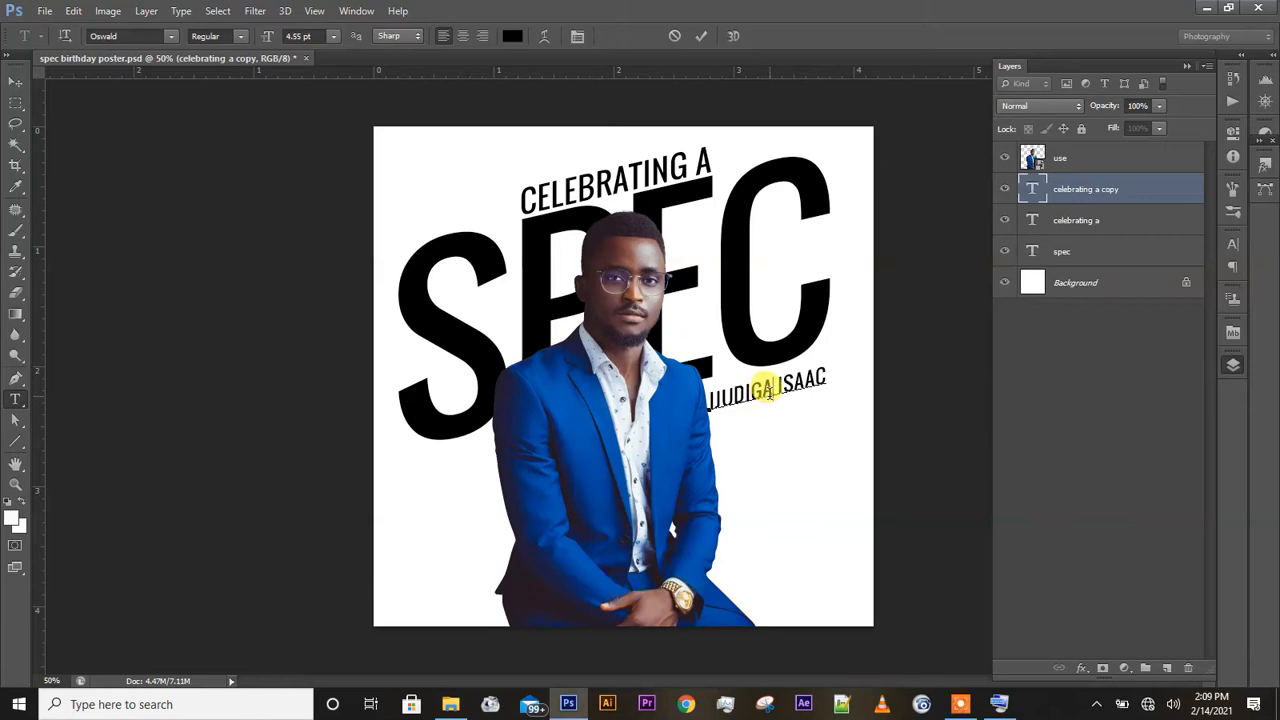
left_click(997, 705)
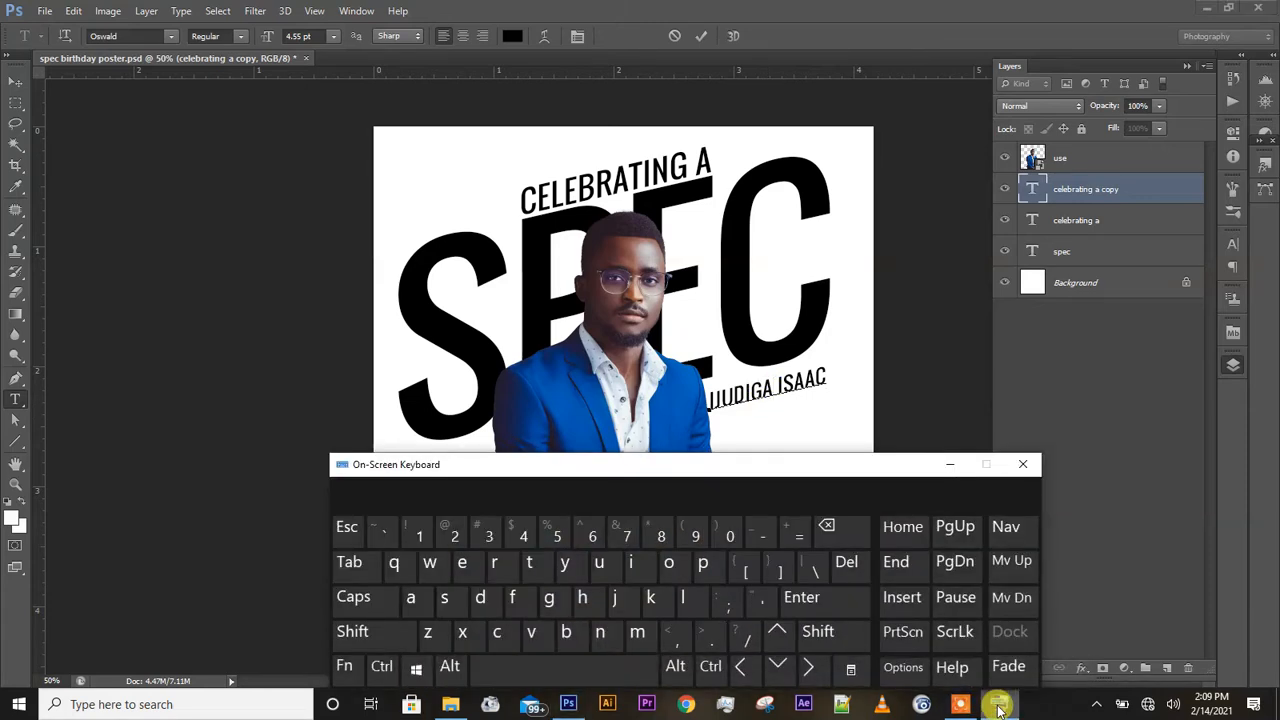
left_click(682, 597)
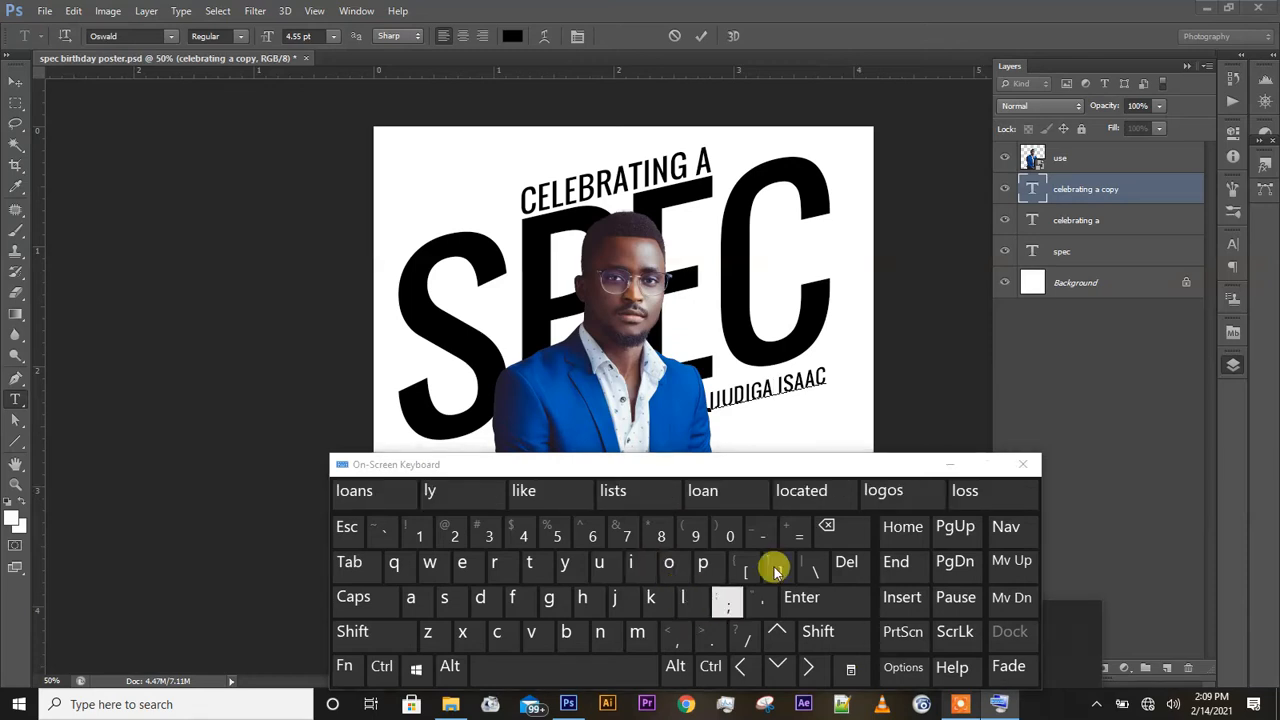
left_click(766, 391)
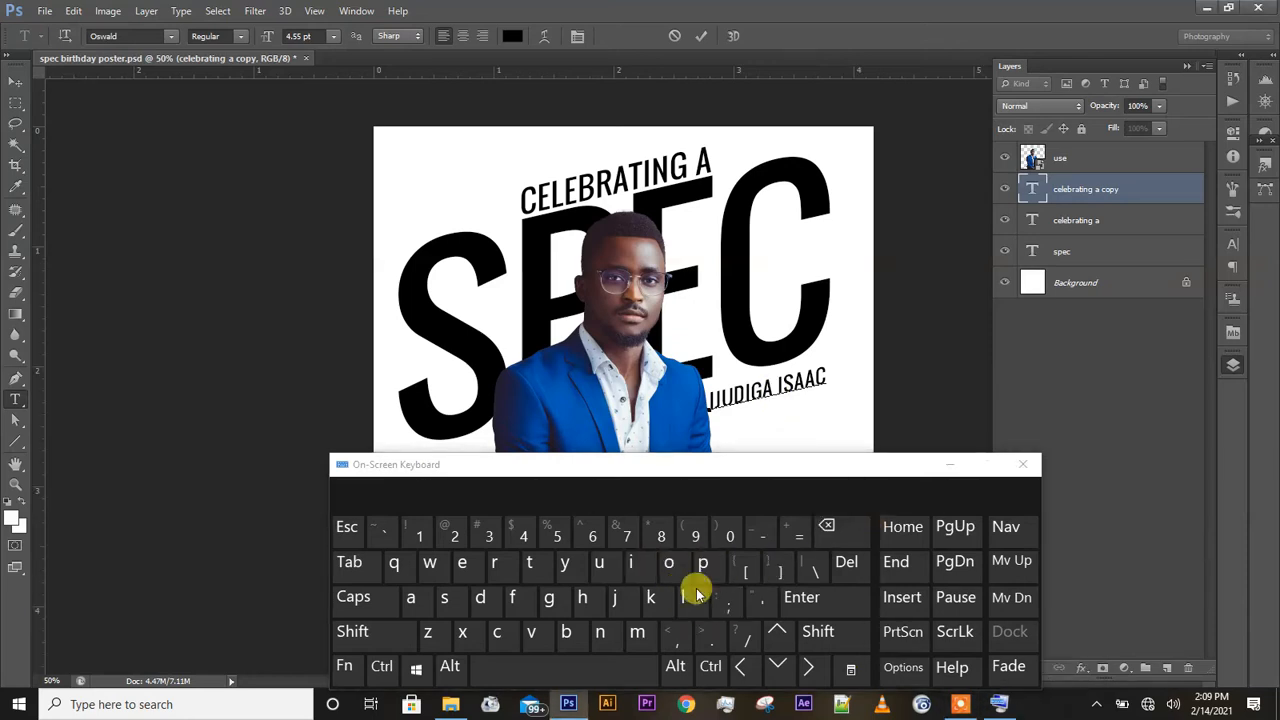
left_click(697, 594)
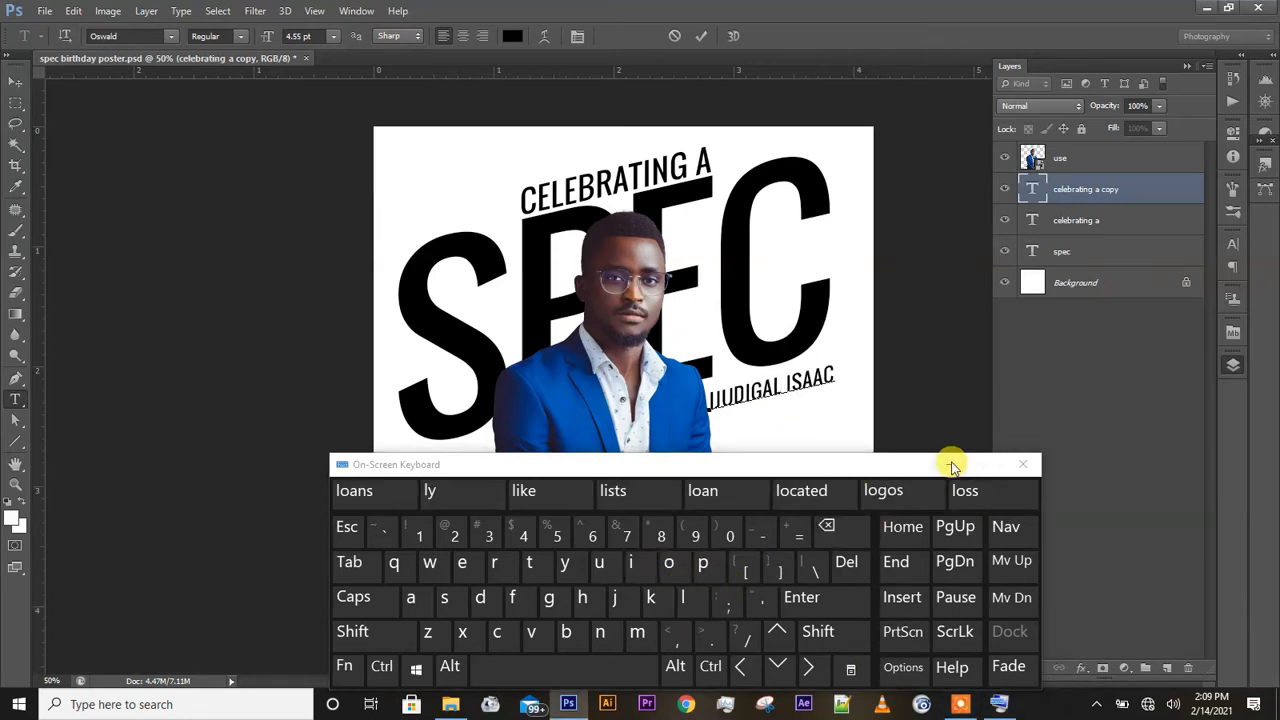
left_click(952, 466)
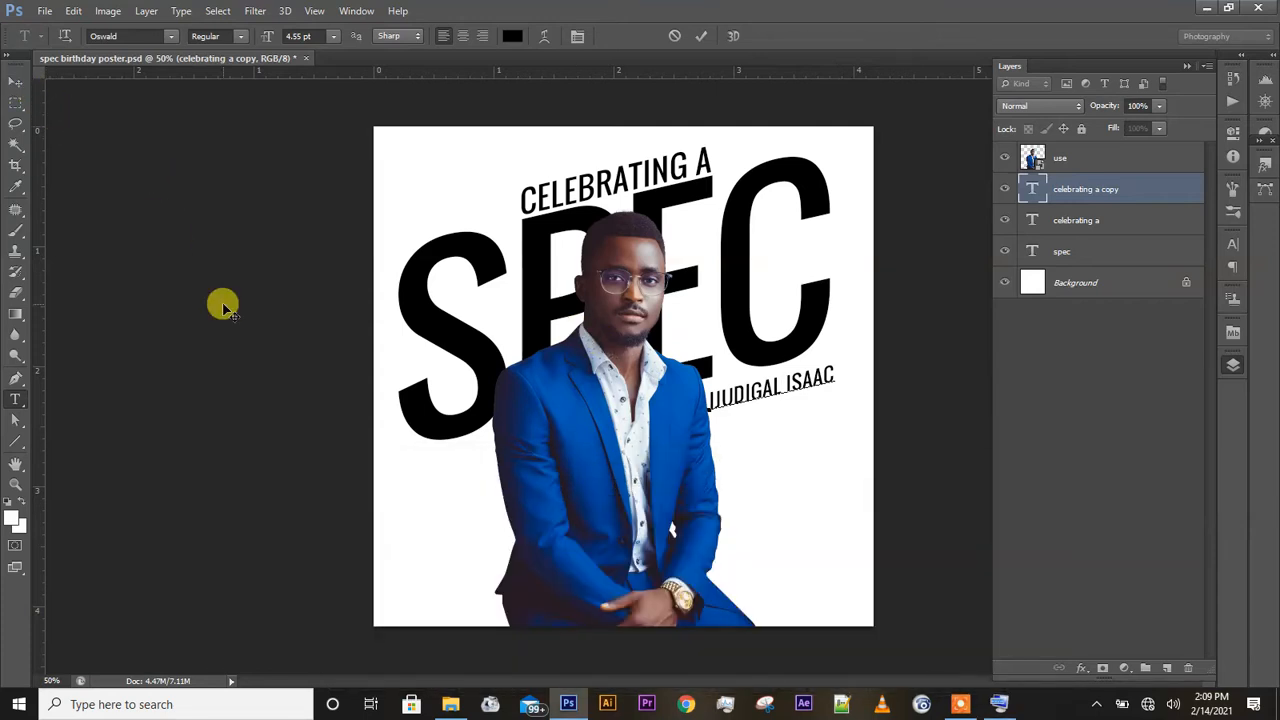
left_click(16, 82)
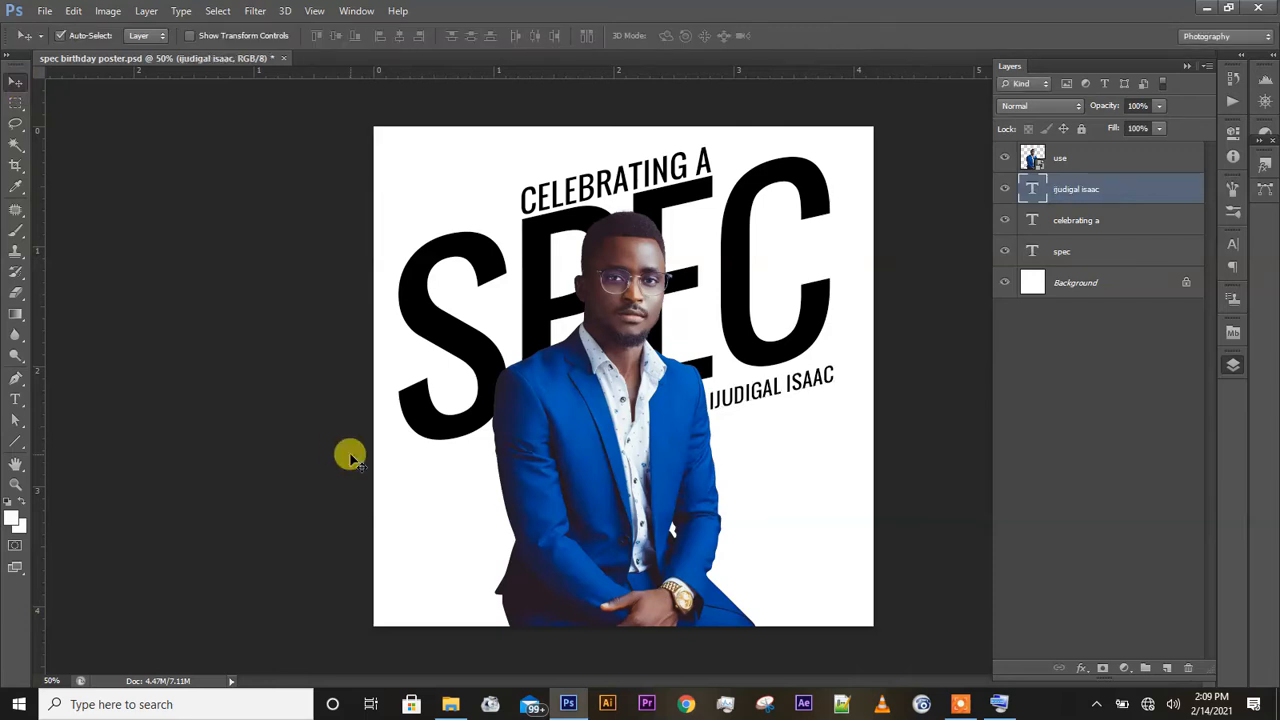
Scale the name text below the C to about 95% and fine-tune its vertical position.
key("ctrl+t")
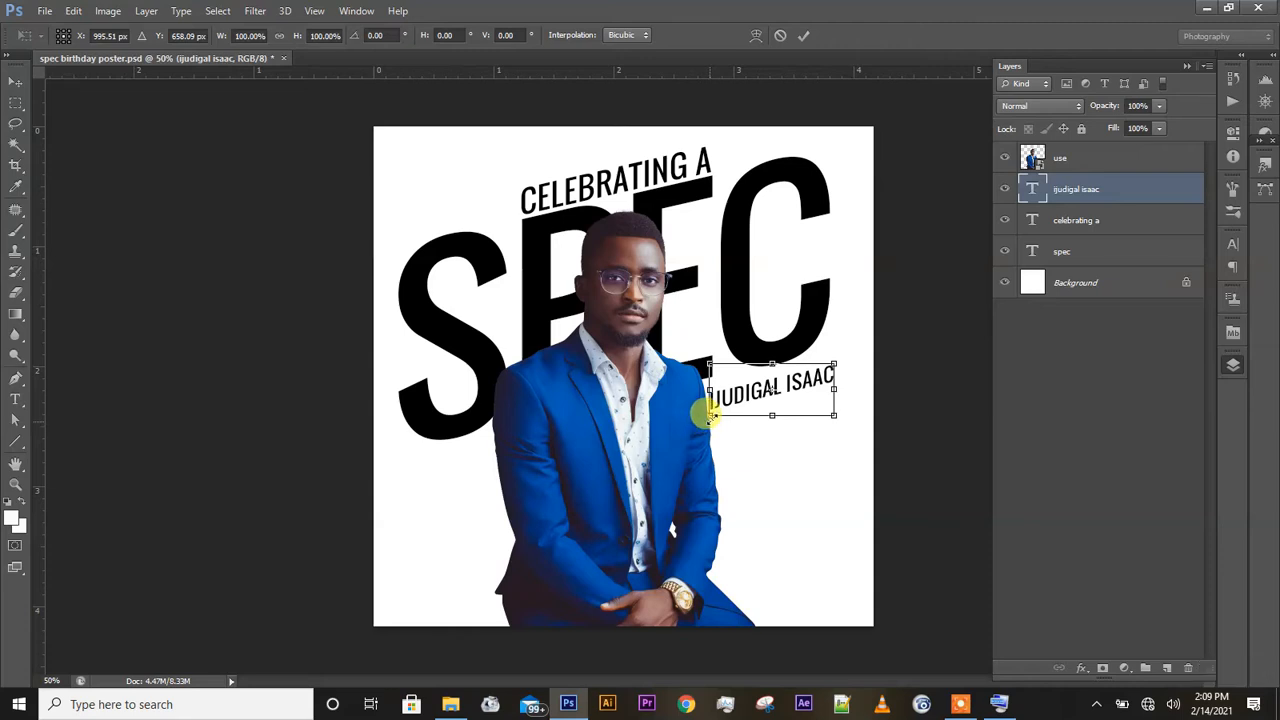
left_click_drag(703, 416, 715, 413)
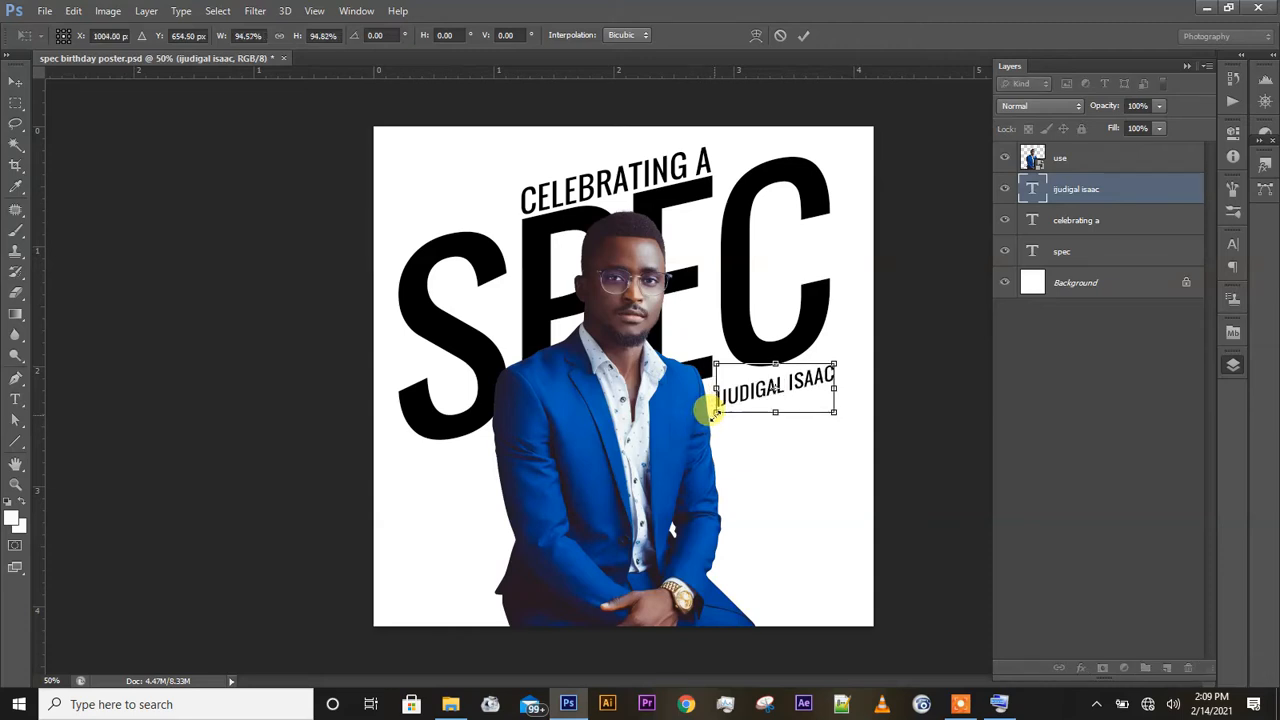
key("Return")
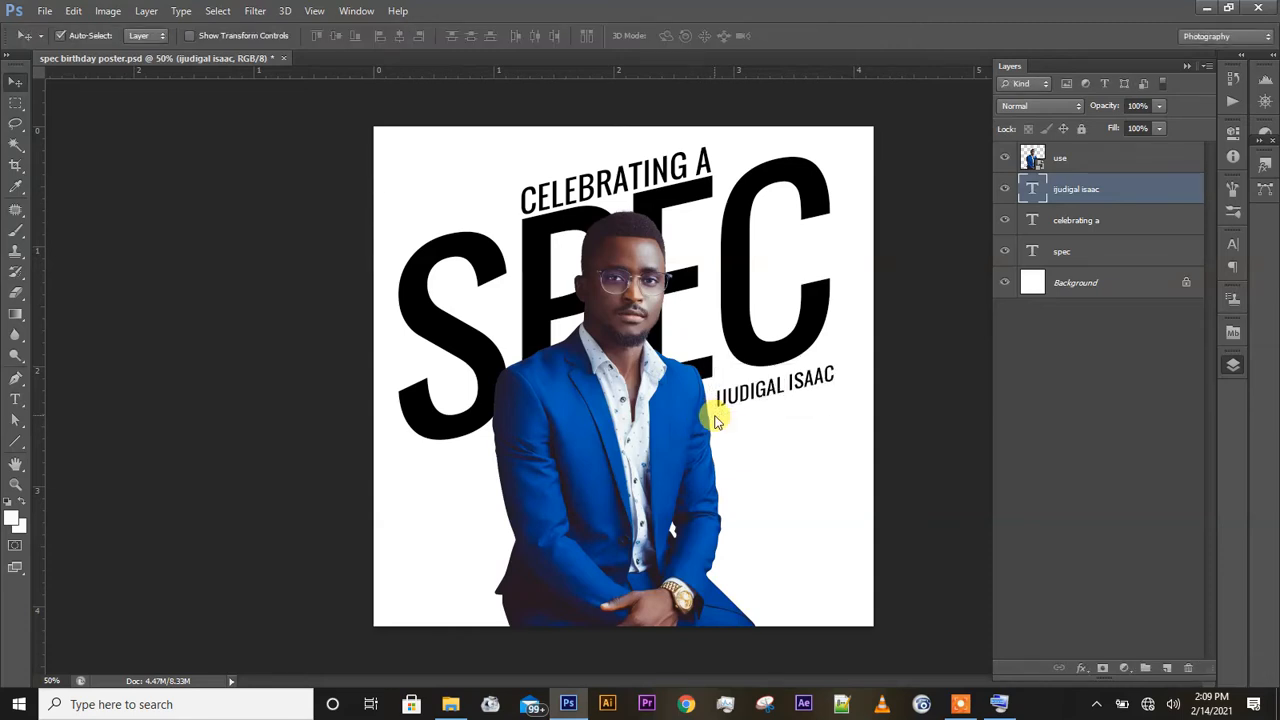
key("ctrl+s")
key("shift+Down")
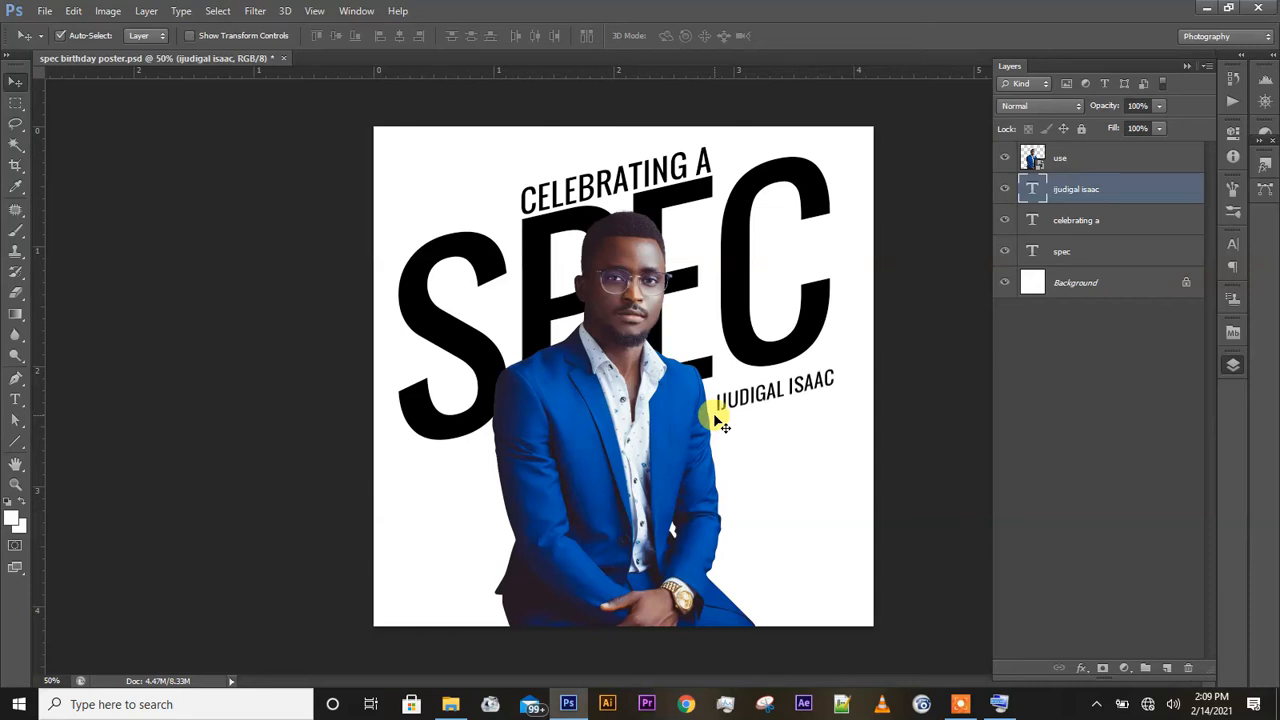
key("shift+Up")
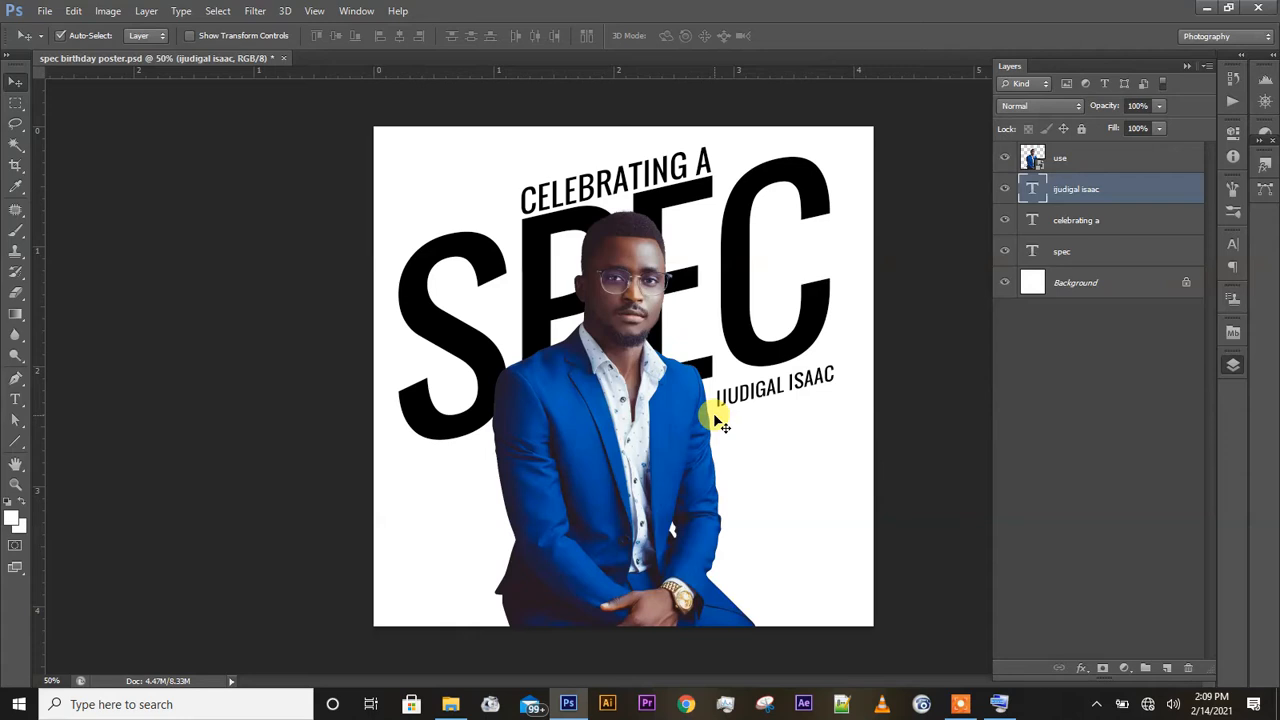
key("ctrl+s")
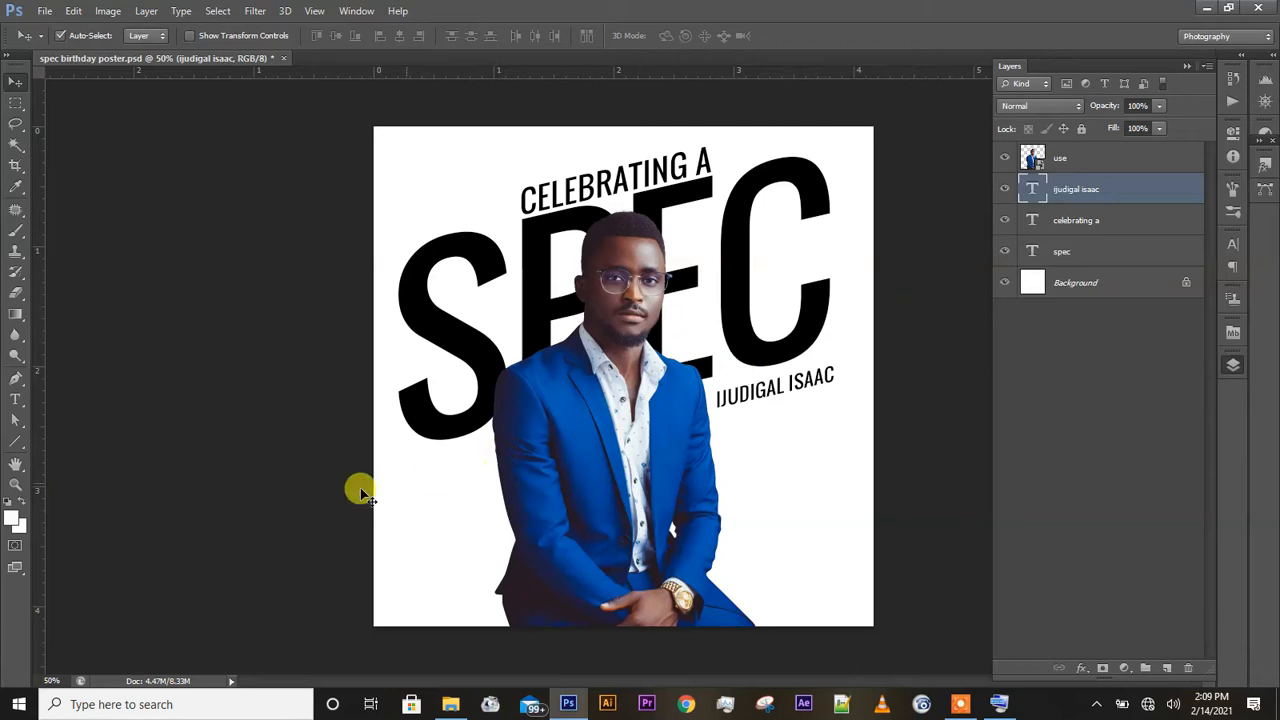
Scale the "CELEBRATING A" text above SPEC to about 78% around its centre.
left_click(1069, 224)
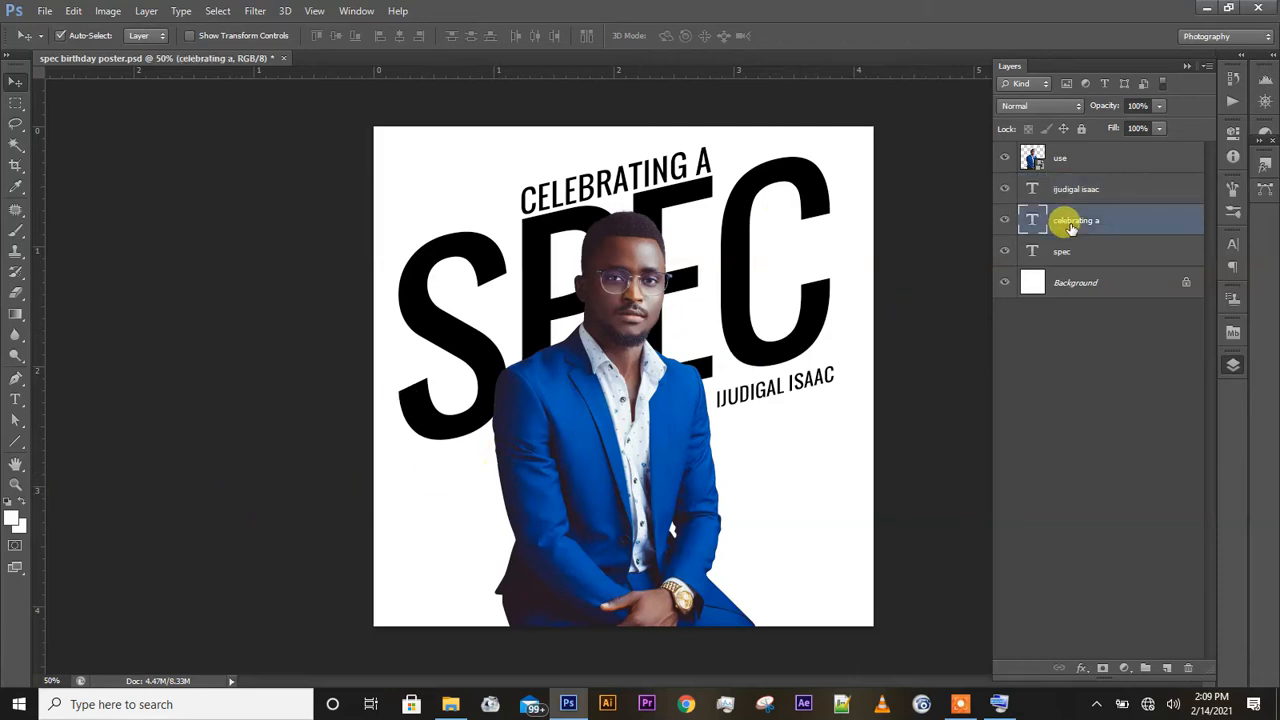
key("ctrl+t")
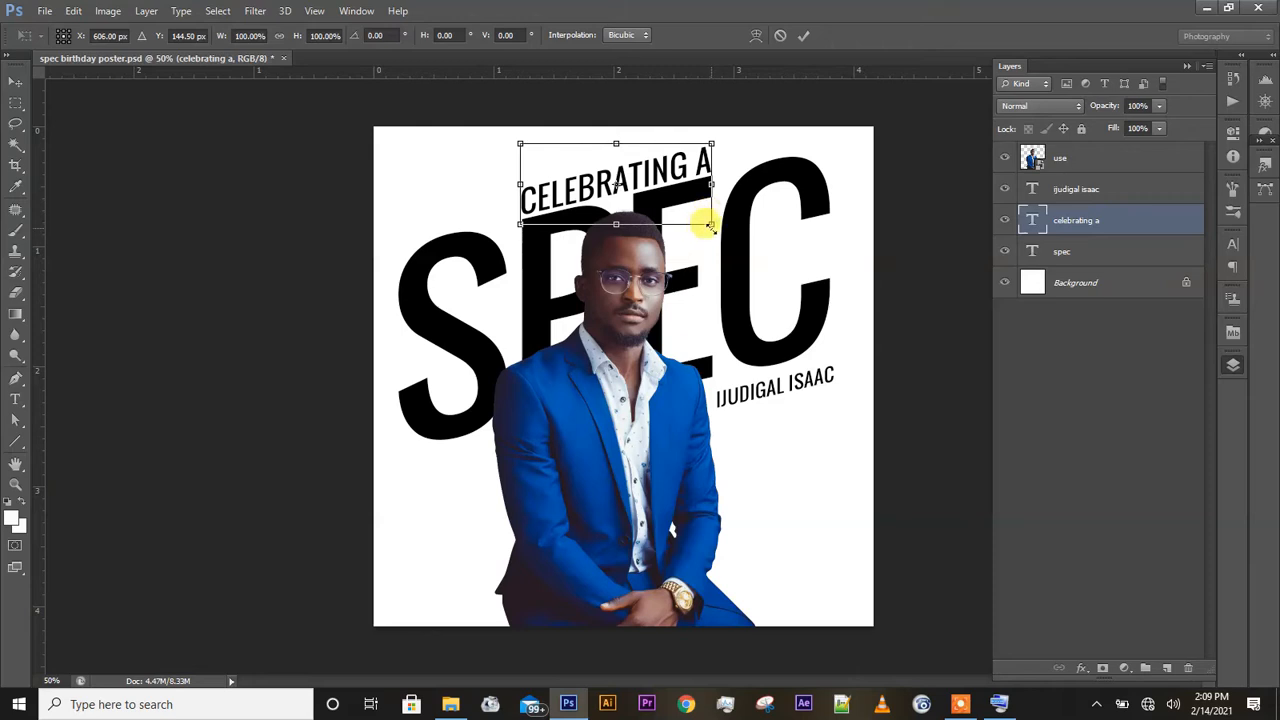
left_click_drag(709, 225, 690, 213)
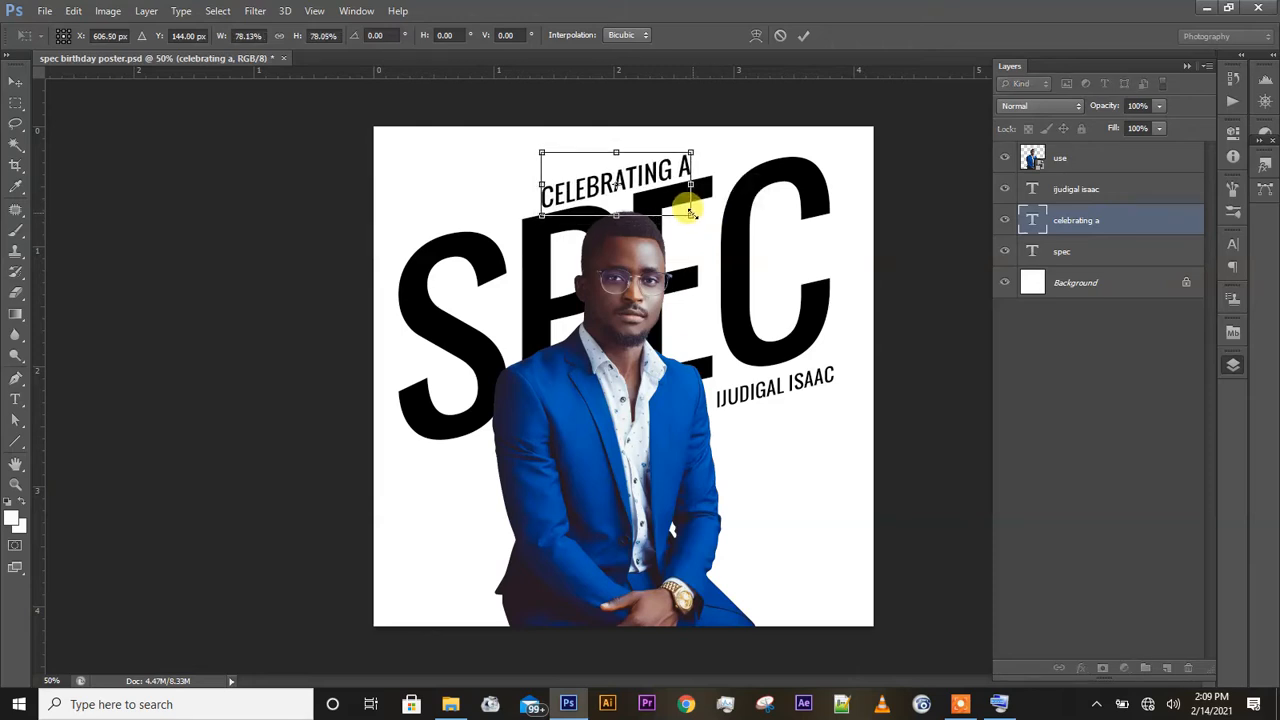
key("Return")
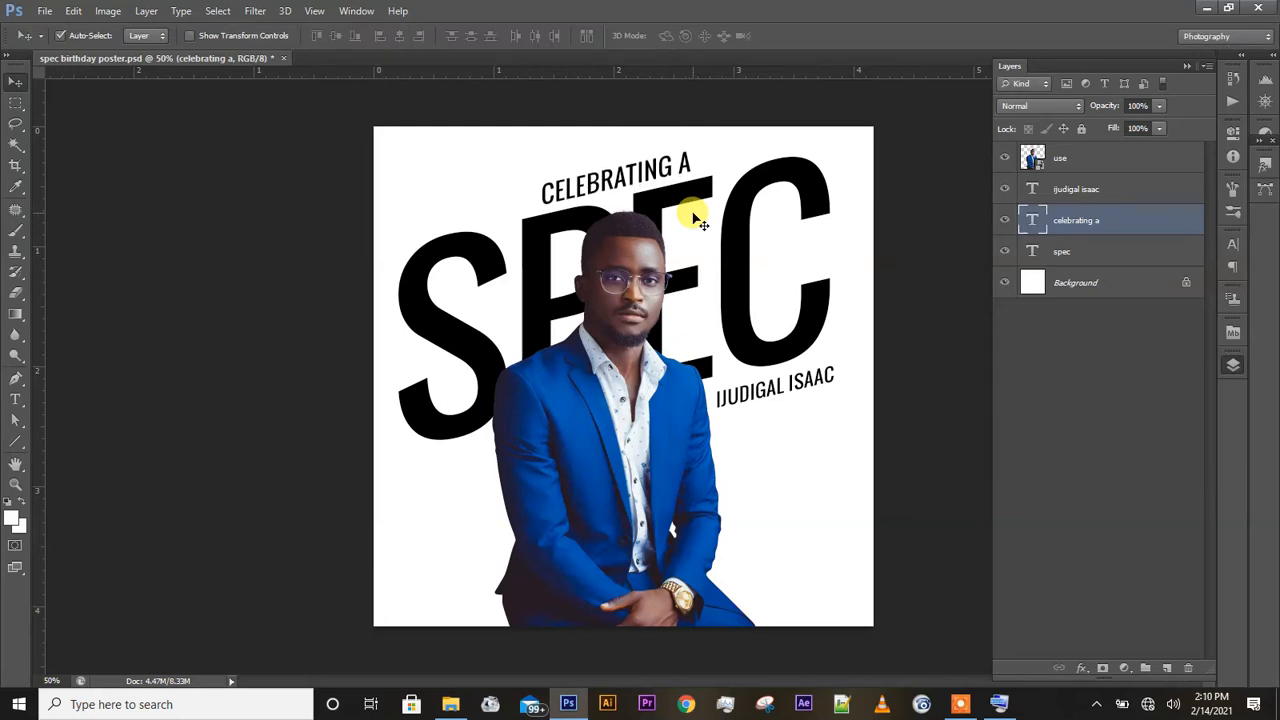
Set the tracking of the "CELEBRATING A" text to 140 and recentre the line above the letters P and E.
left_click(1230, 247)
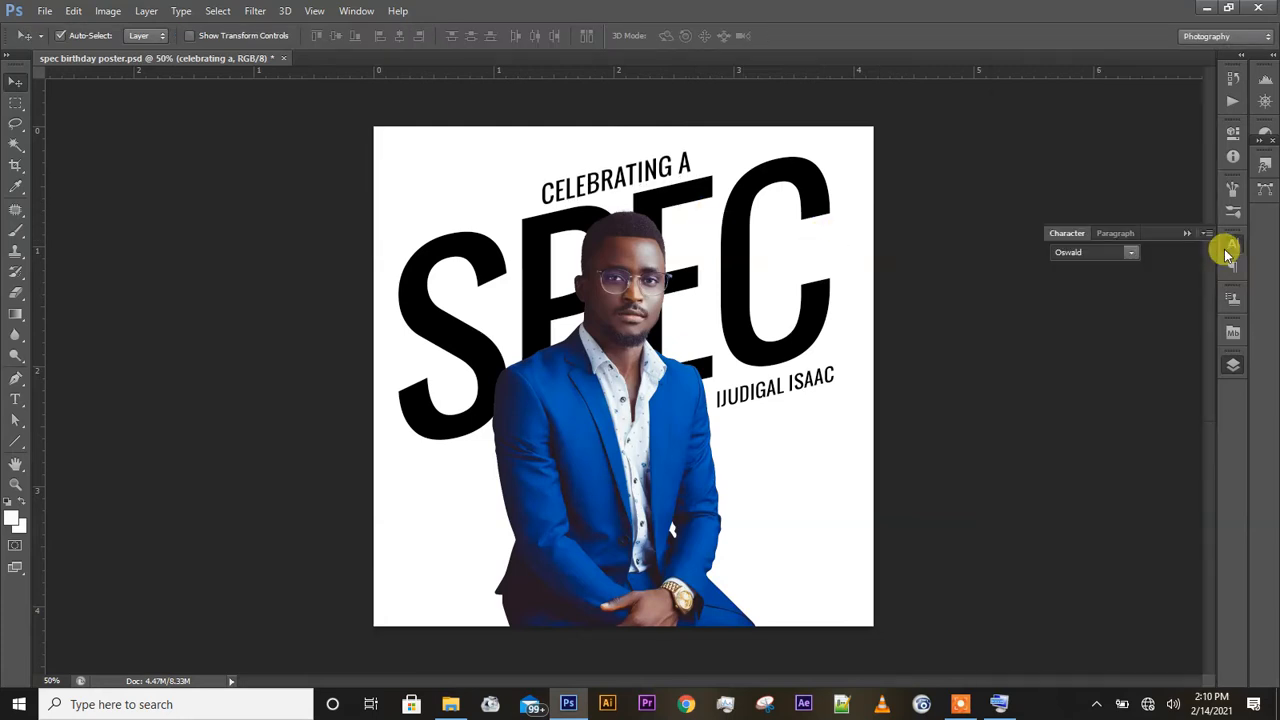
left_click(1199, 296)
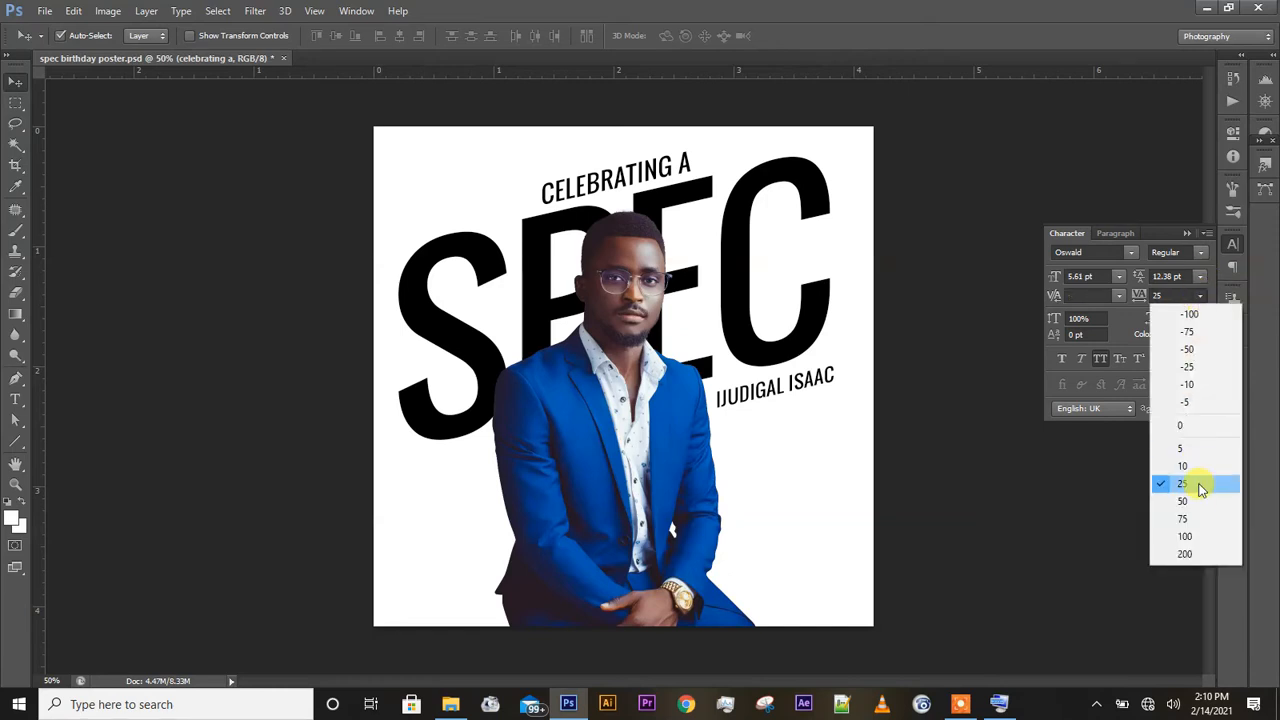
left_click(1193, 535)
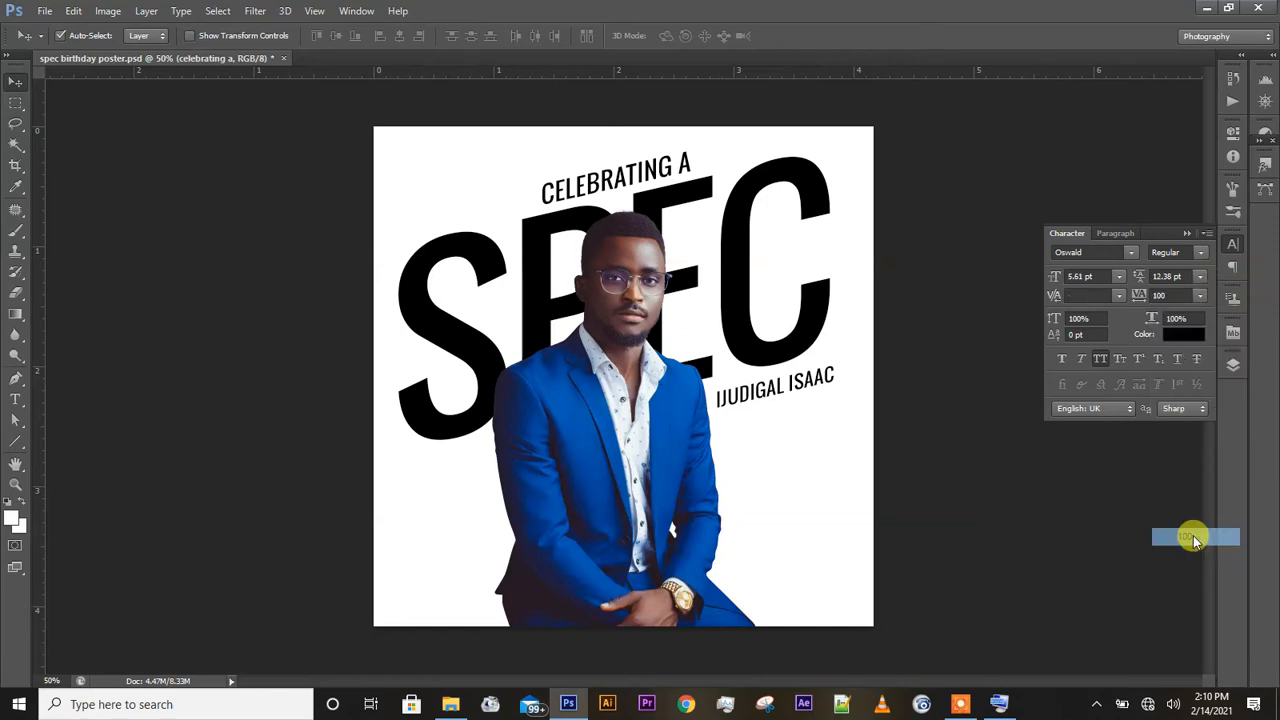
left_click(1163, 295)
type("1")
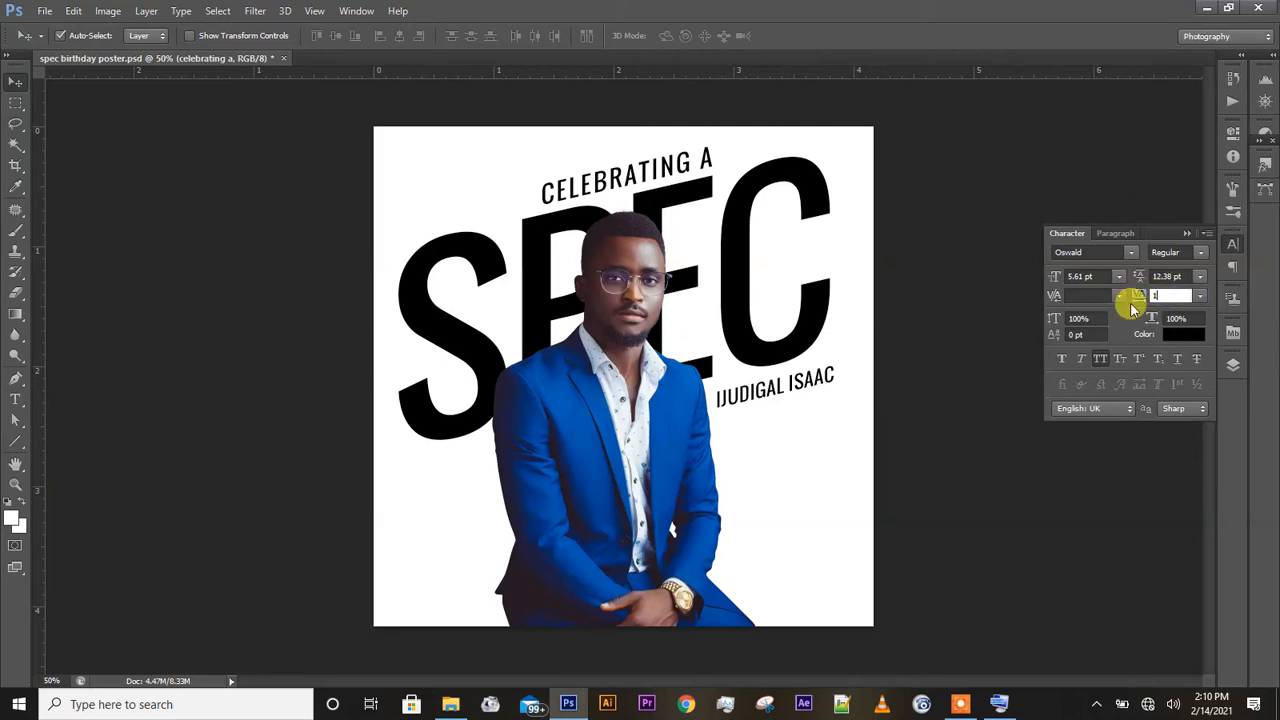
type("40")
key("Return")
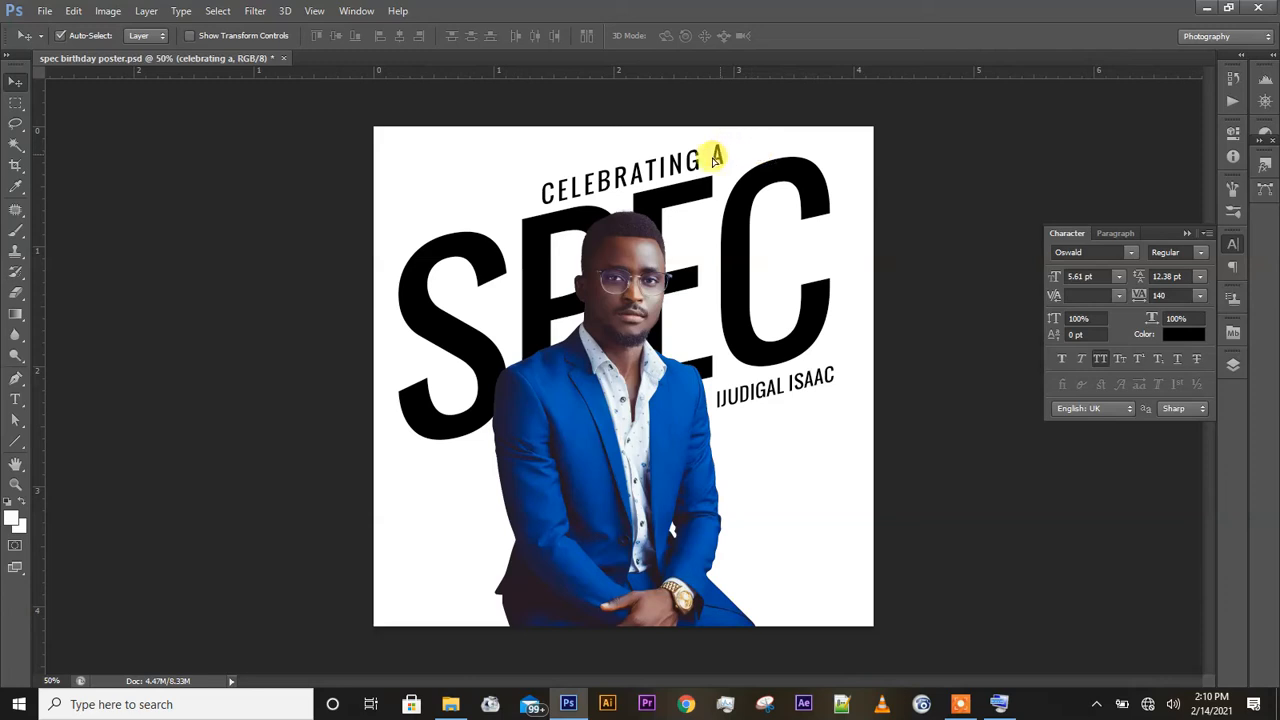
left_click_drag(716, 157, 702, 163)
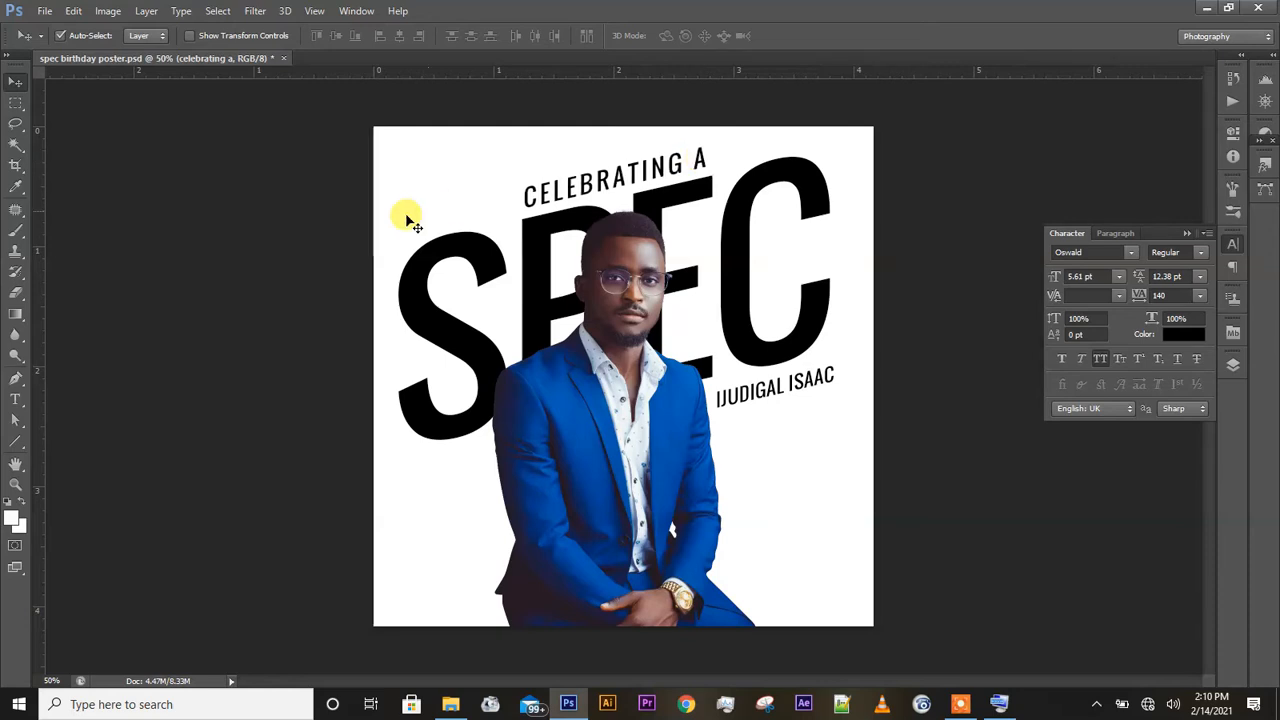
Deselect the text layer, bring the layer list back into view and save the poster document.
left_click(300, 292)
key("ctrl+minus")
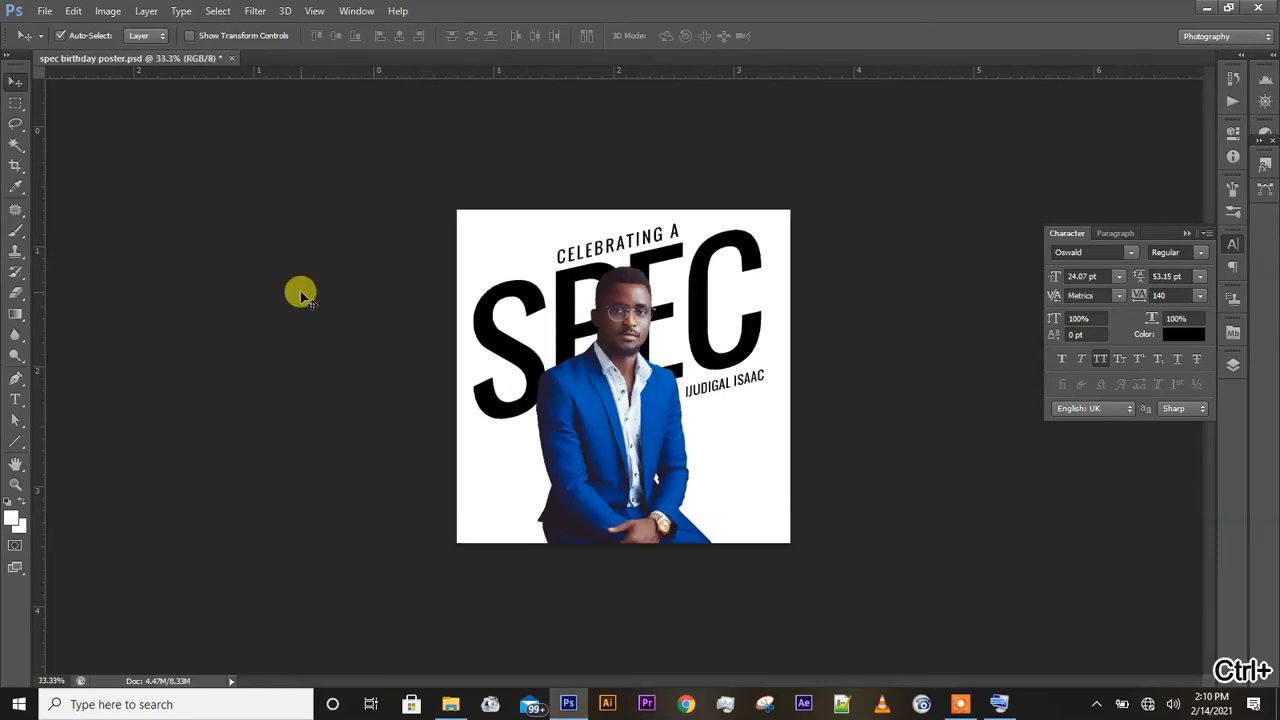
key("ctrl+plus")
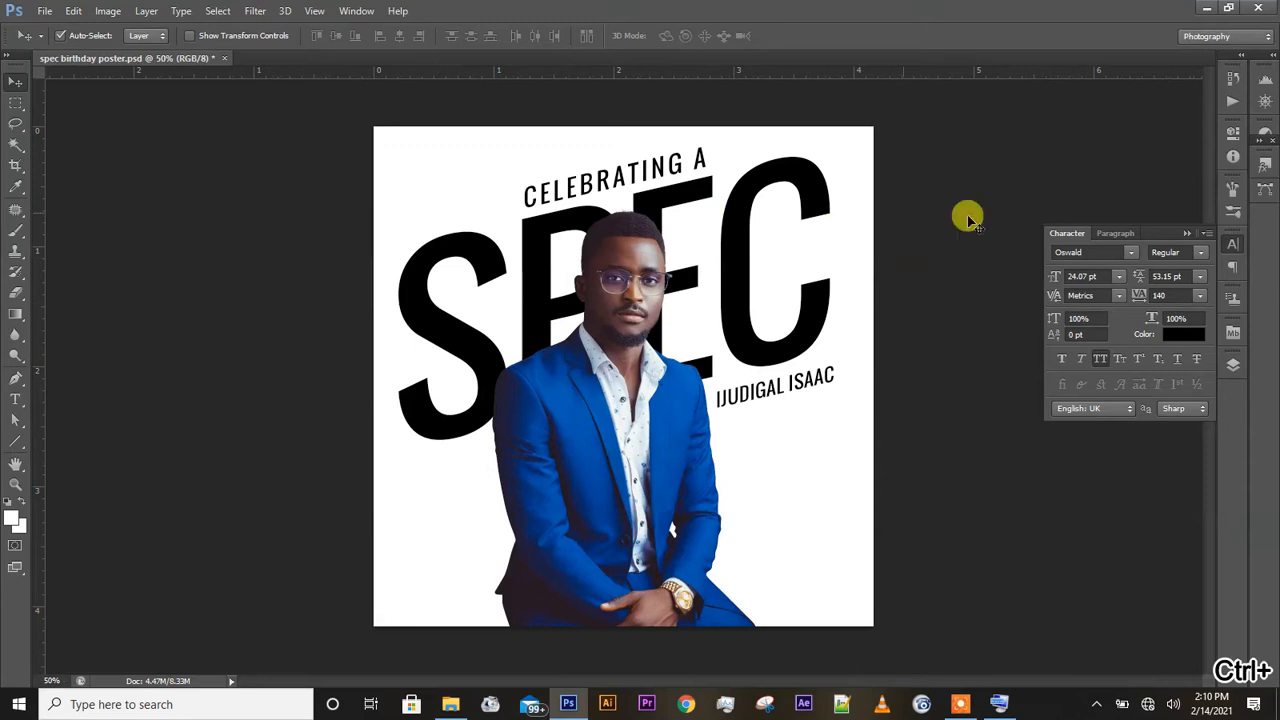
left_click(1185, 238)
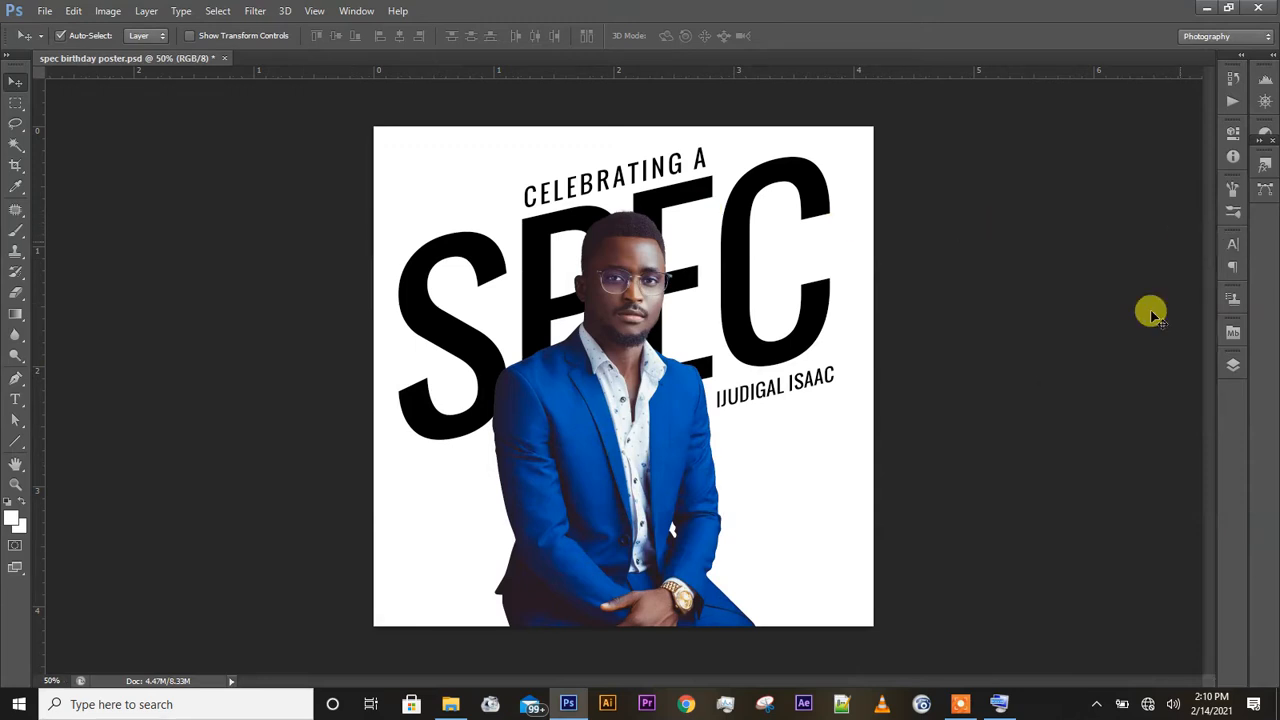
left_click(1233, 362)
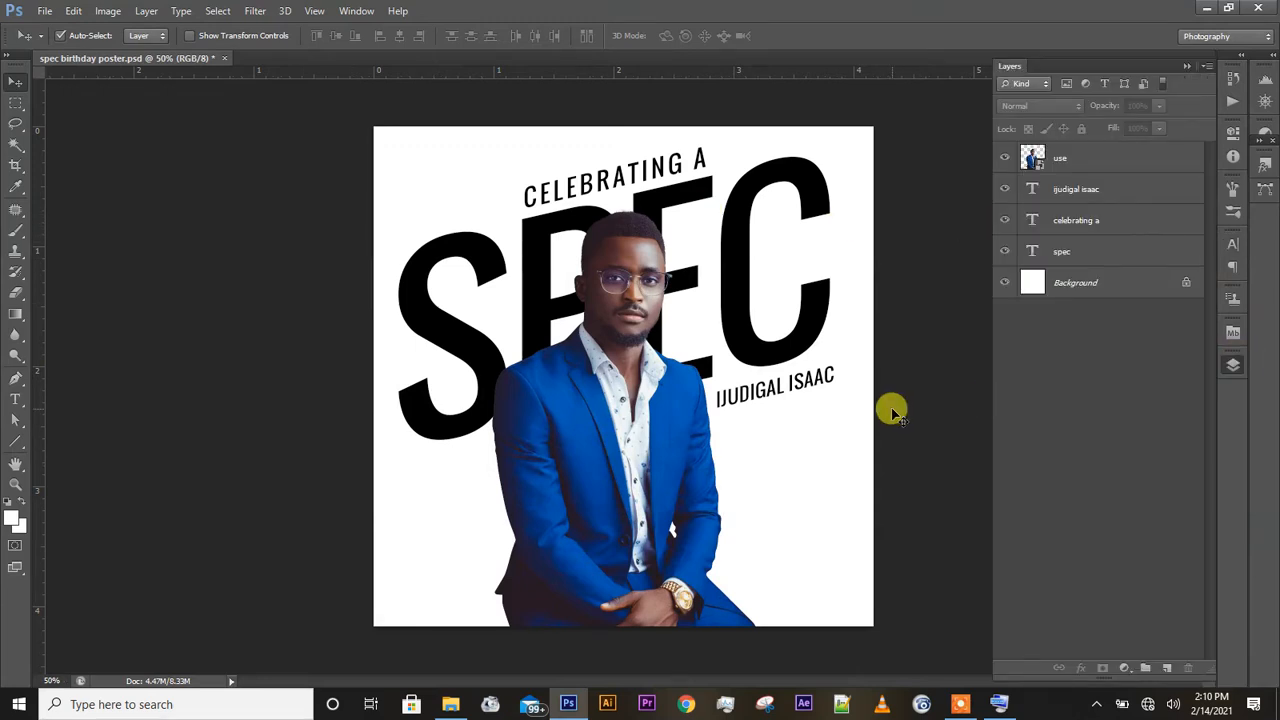
key("ctrl+s")
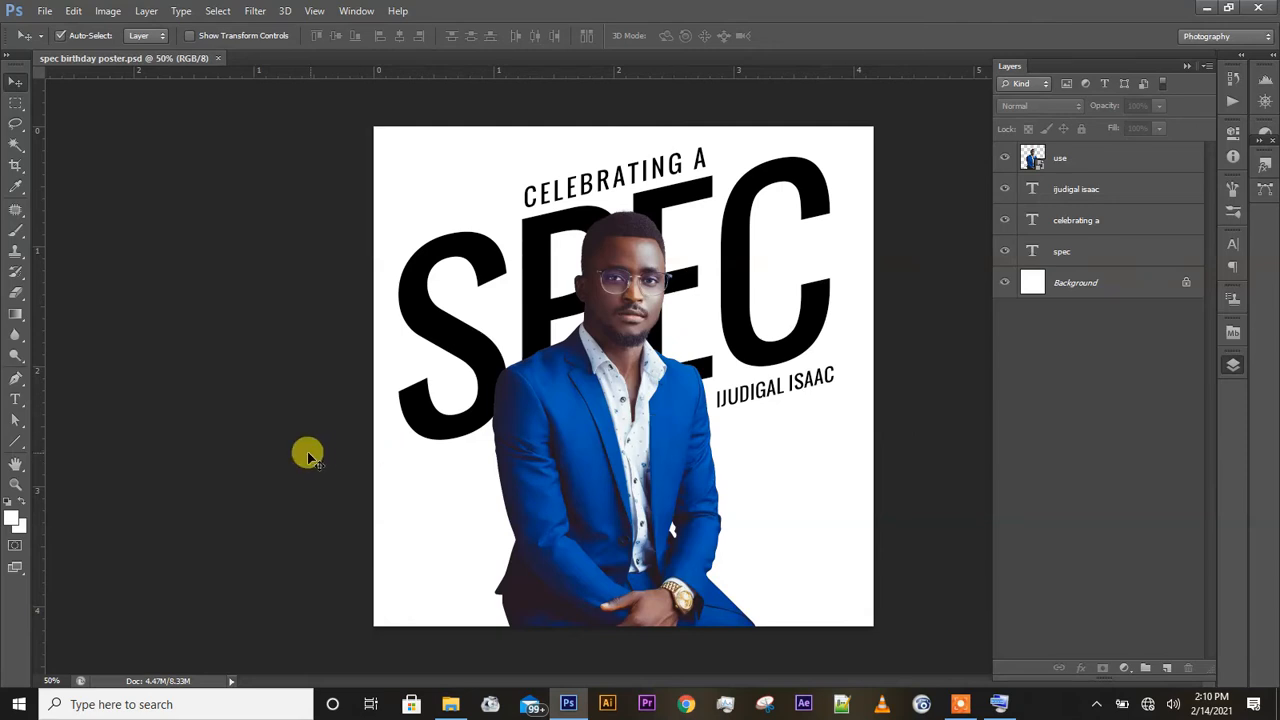
Set the size for new text to 14 pt and discard the empty text layers started beside the jacket.
left_click(15, 398)
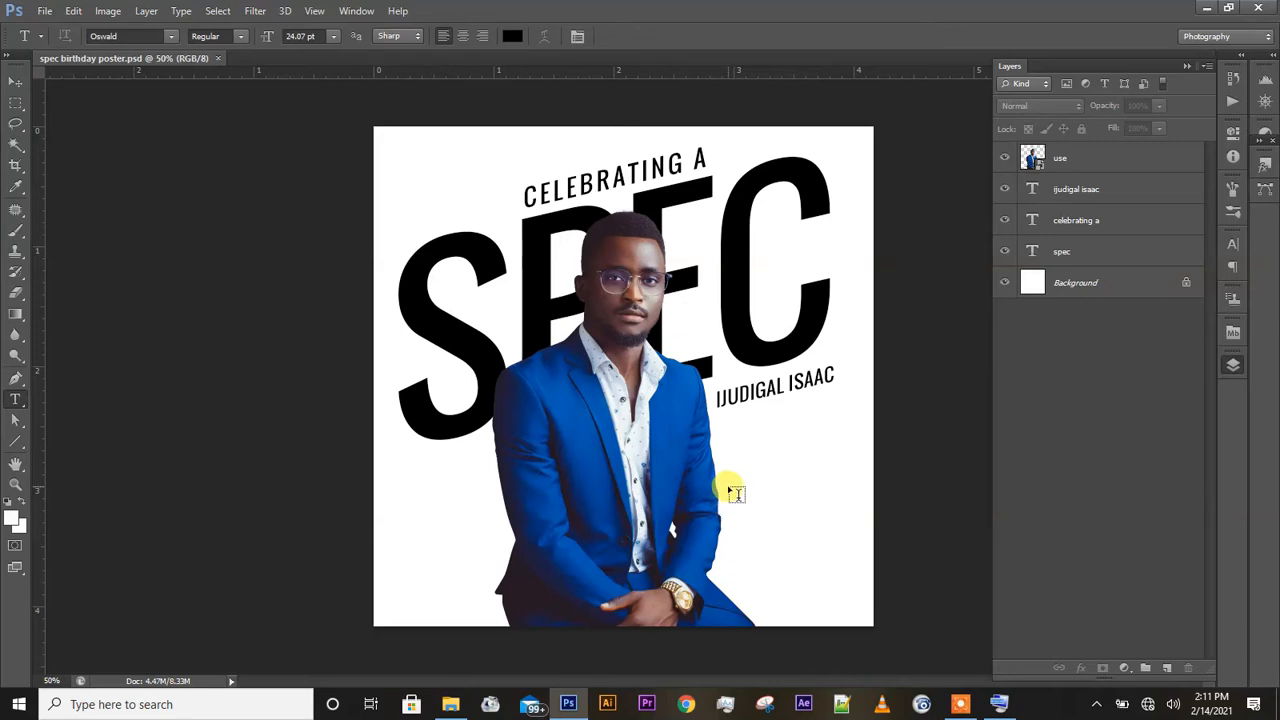
left_click(727, 483)
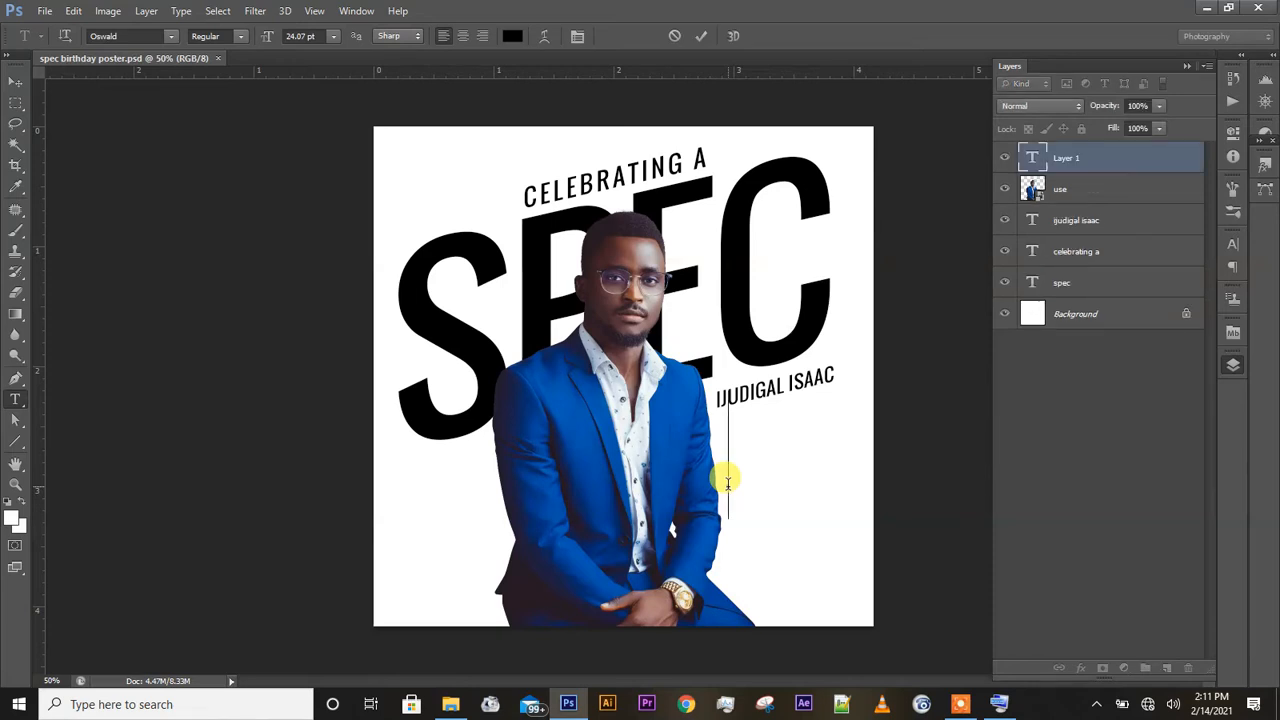
left_click(334, 36)
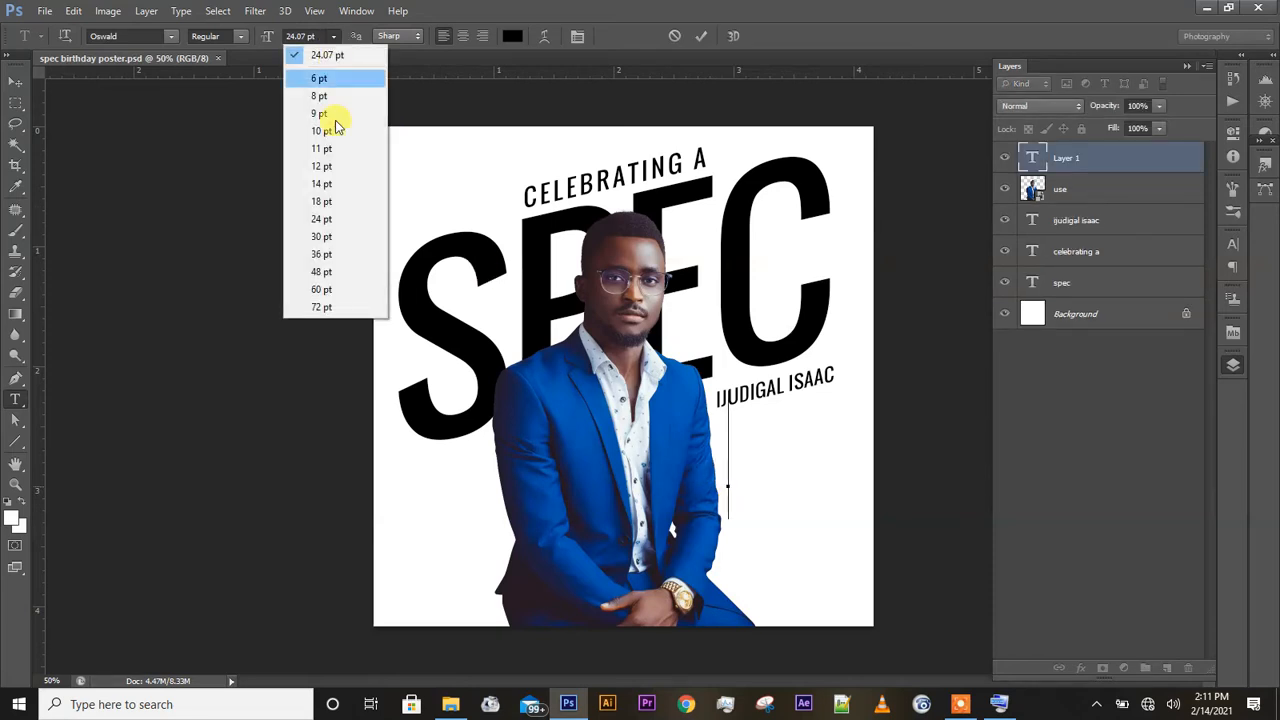
left_click(336, 182)
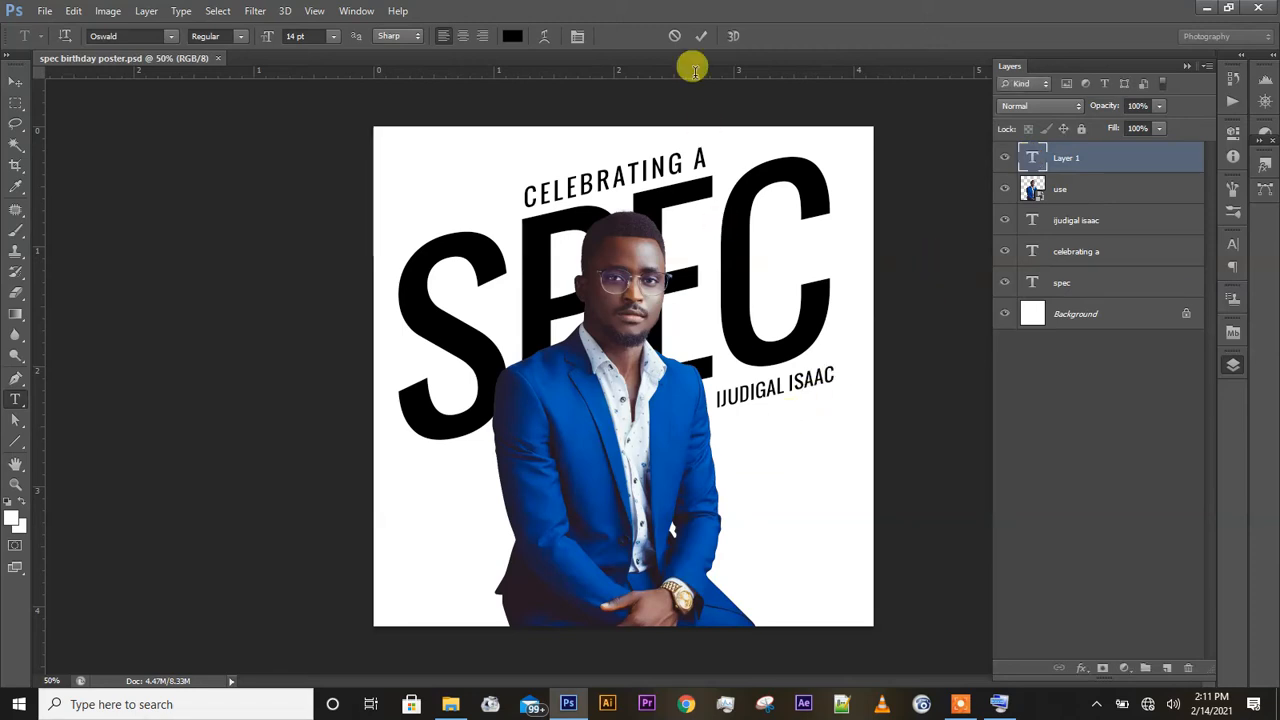
left_click(701, 36)
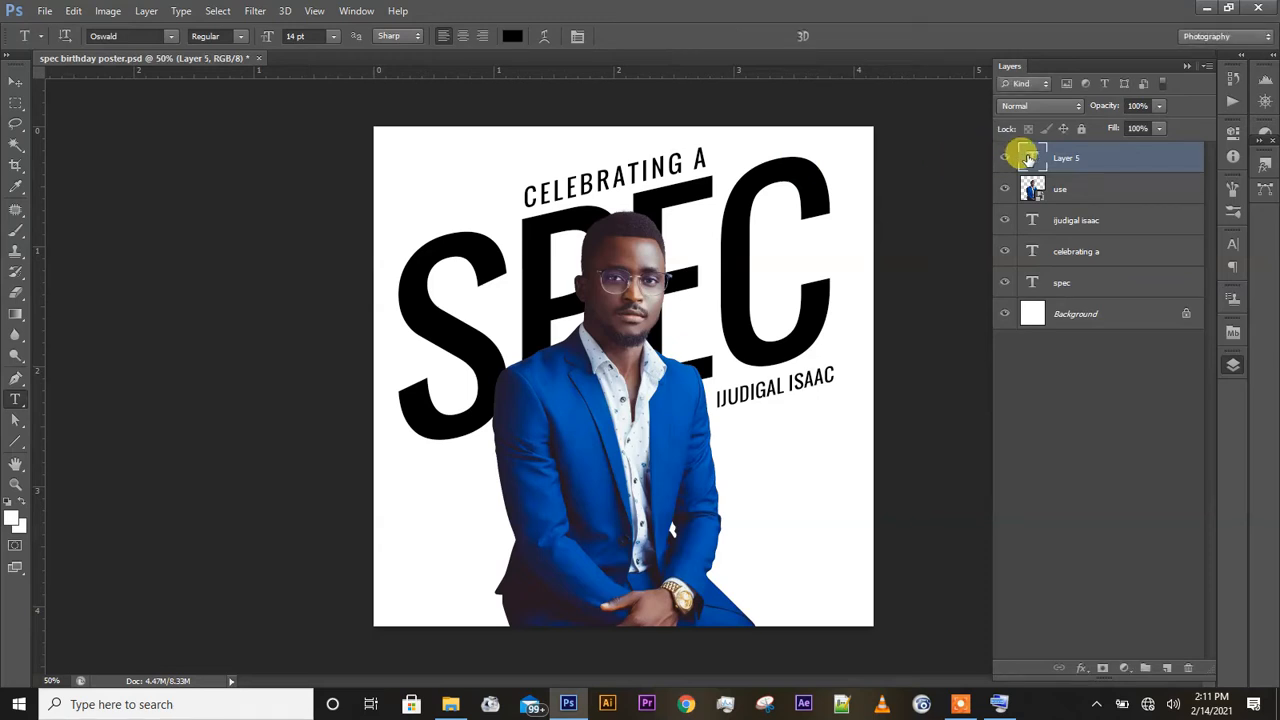
left_click(747, 440)
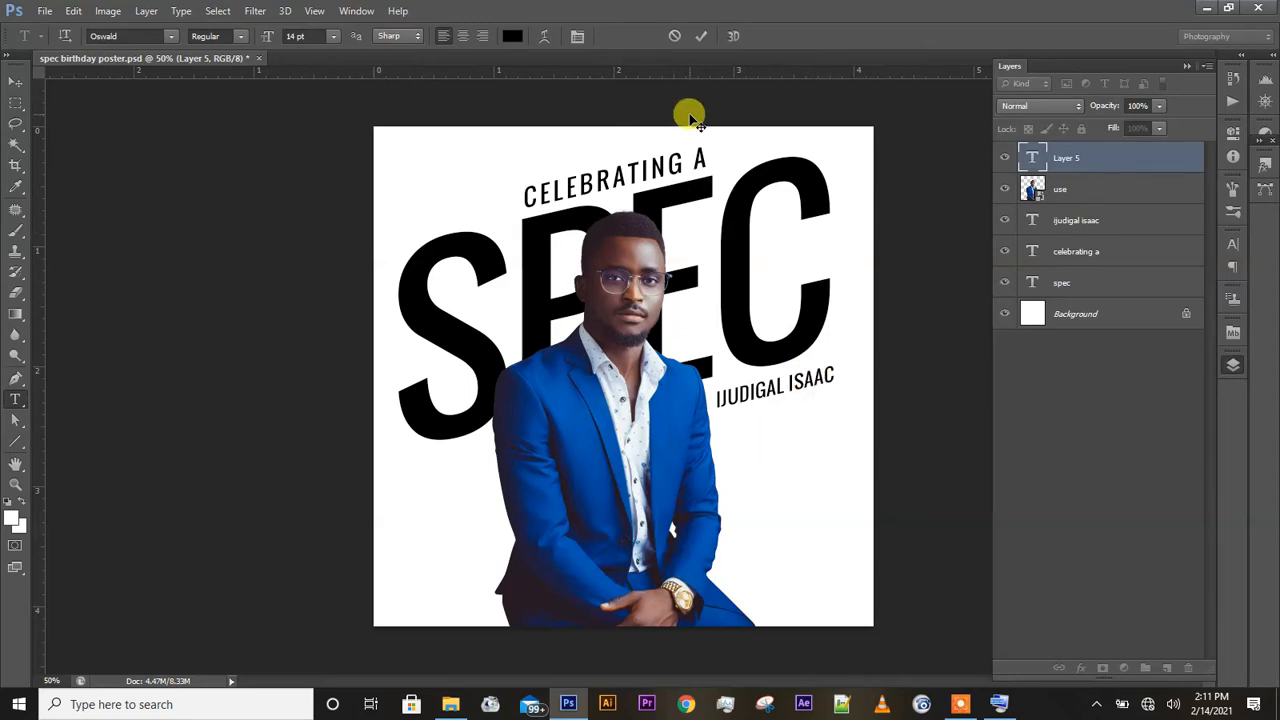
left_click(13, 82)
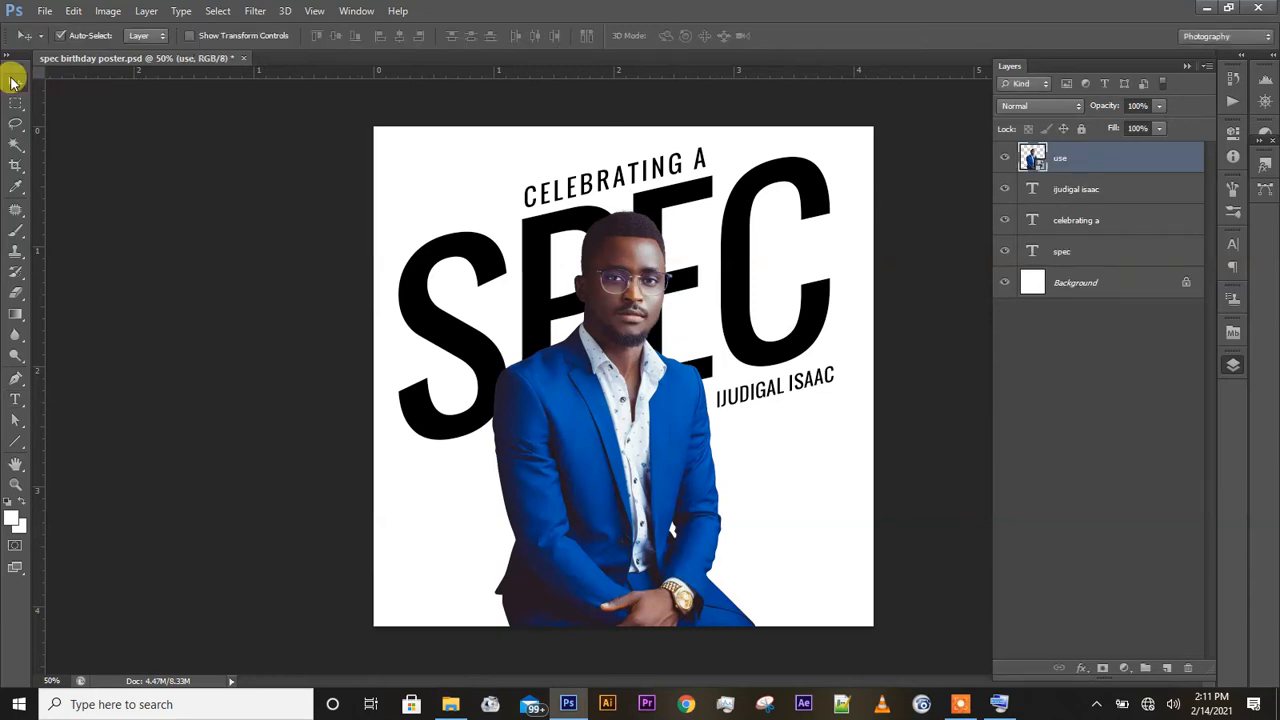
Add the text "happy" beside the jacket's lower sleeve, below the celebrant's name, as its own text layer.
left_click(15, 399)
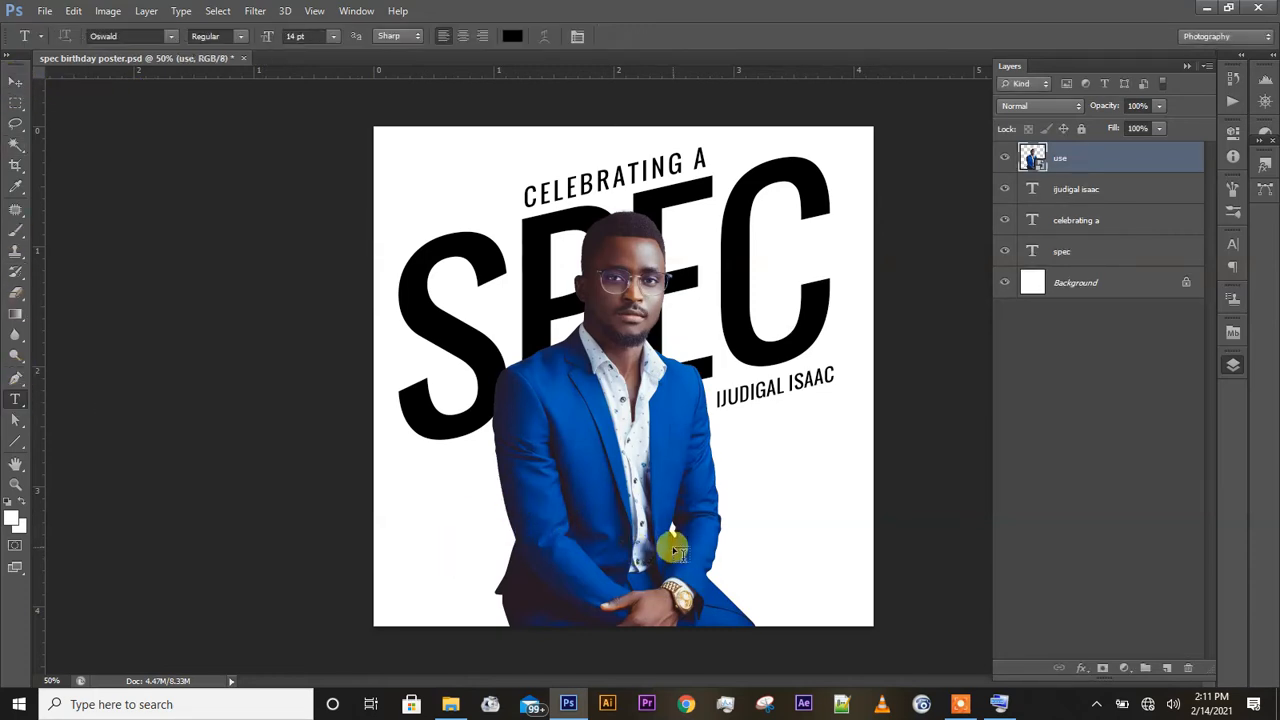
left_click(740, 530)
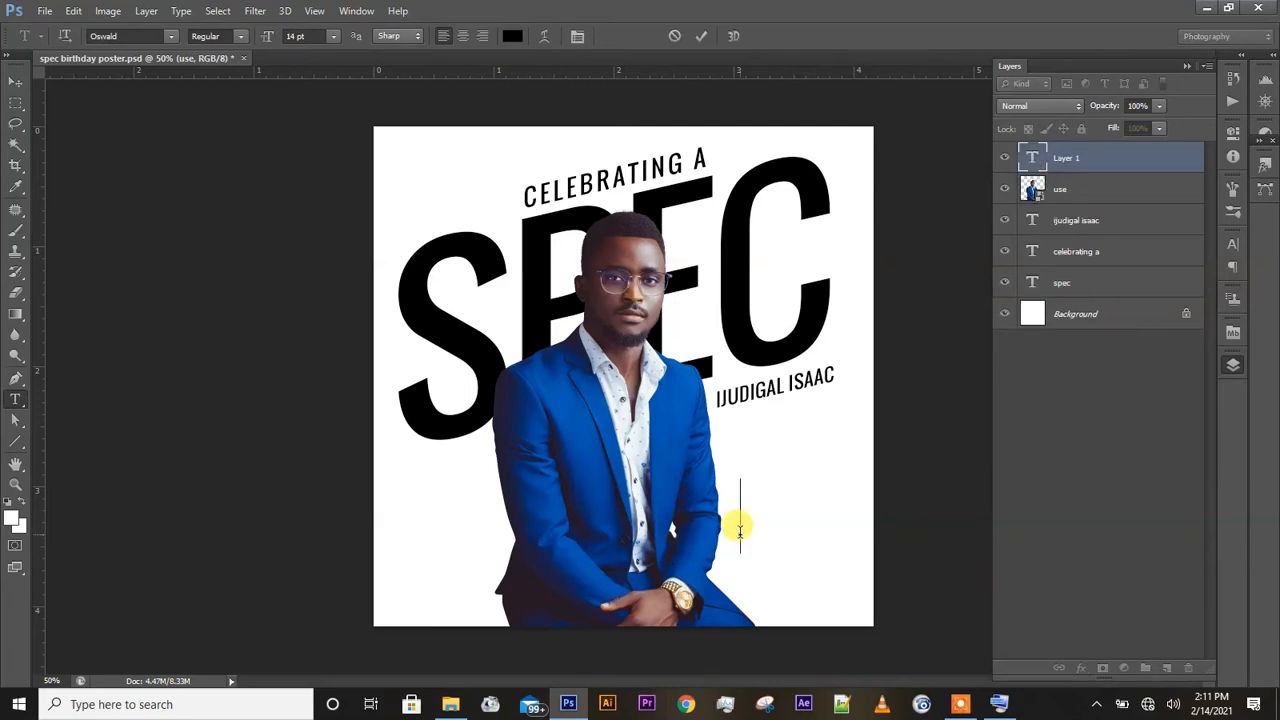
type("H")
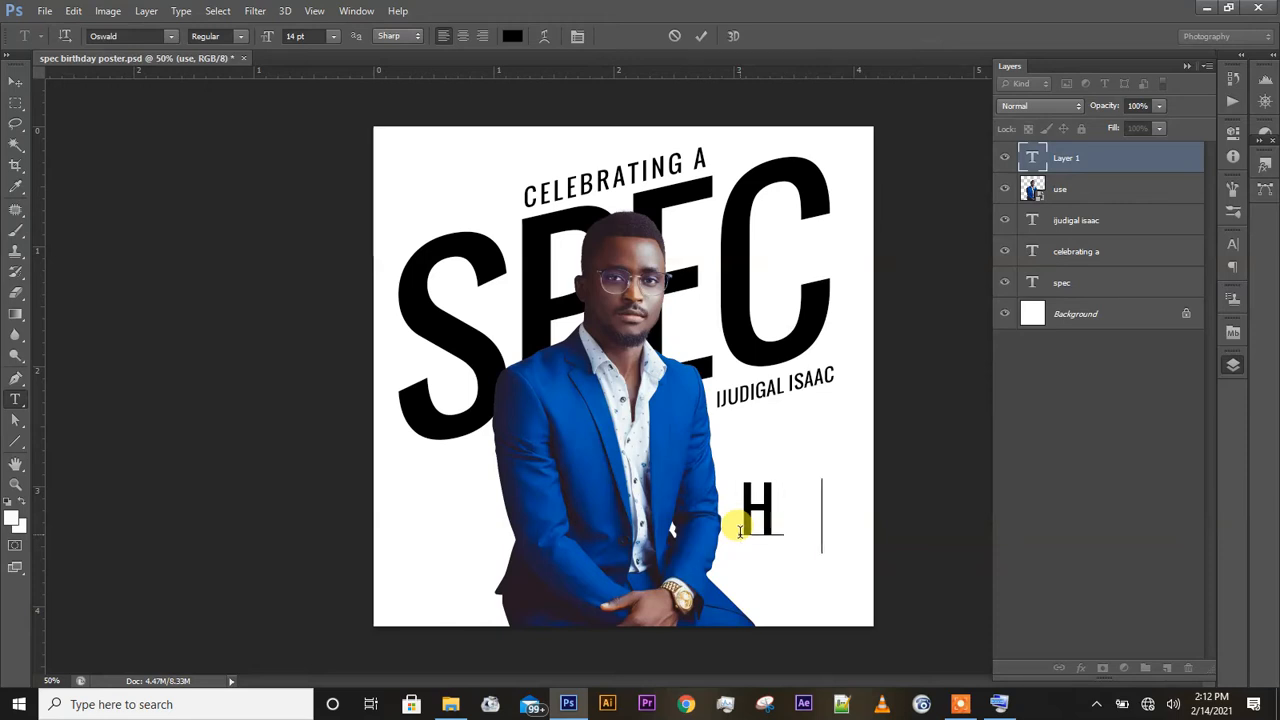
type("  ppy")
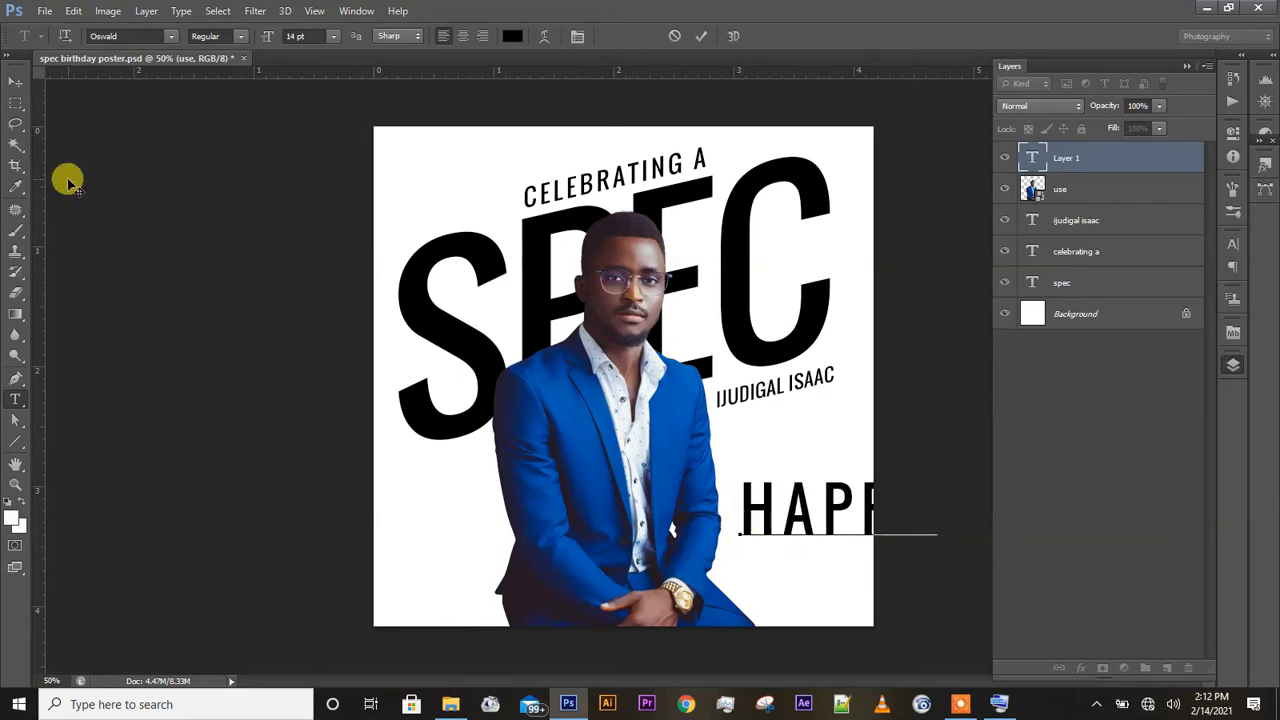
left_click(15, 80)
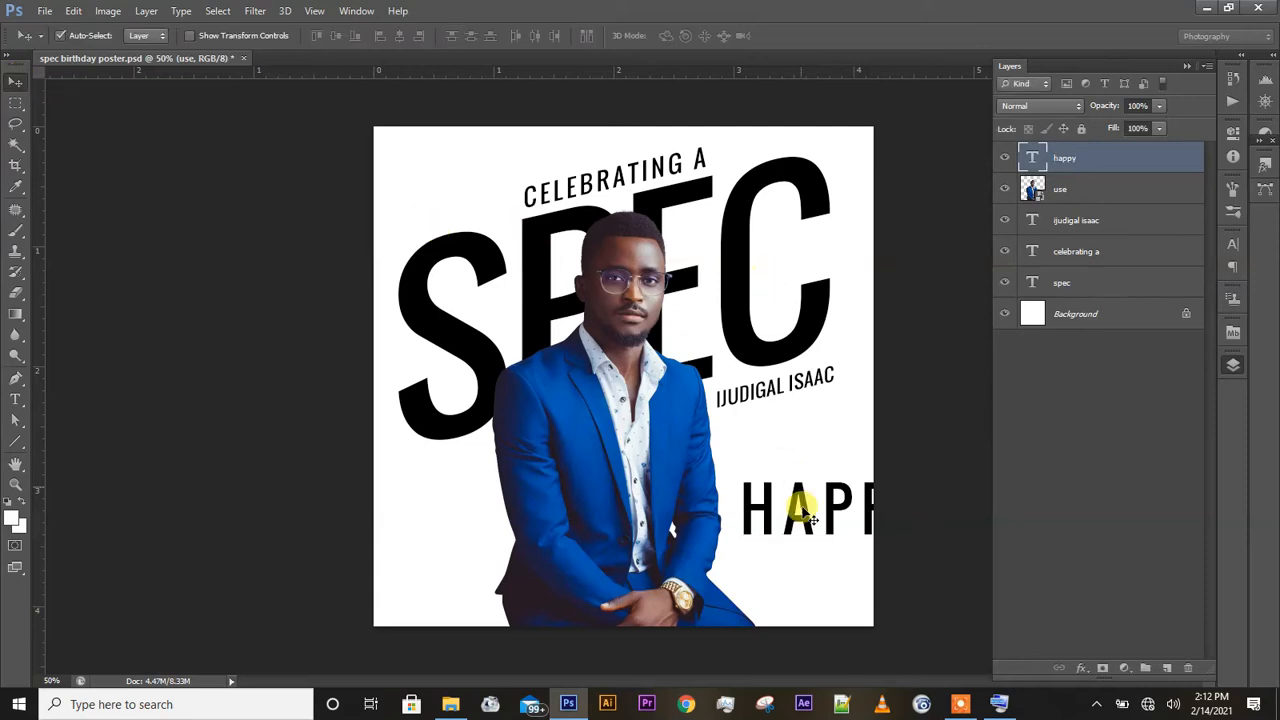
Open the character formatting options for the "happy" text.
left_click(1231, 244)
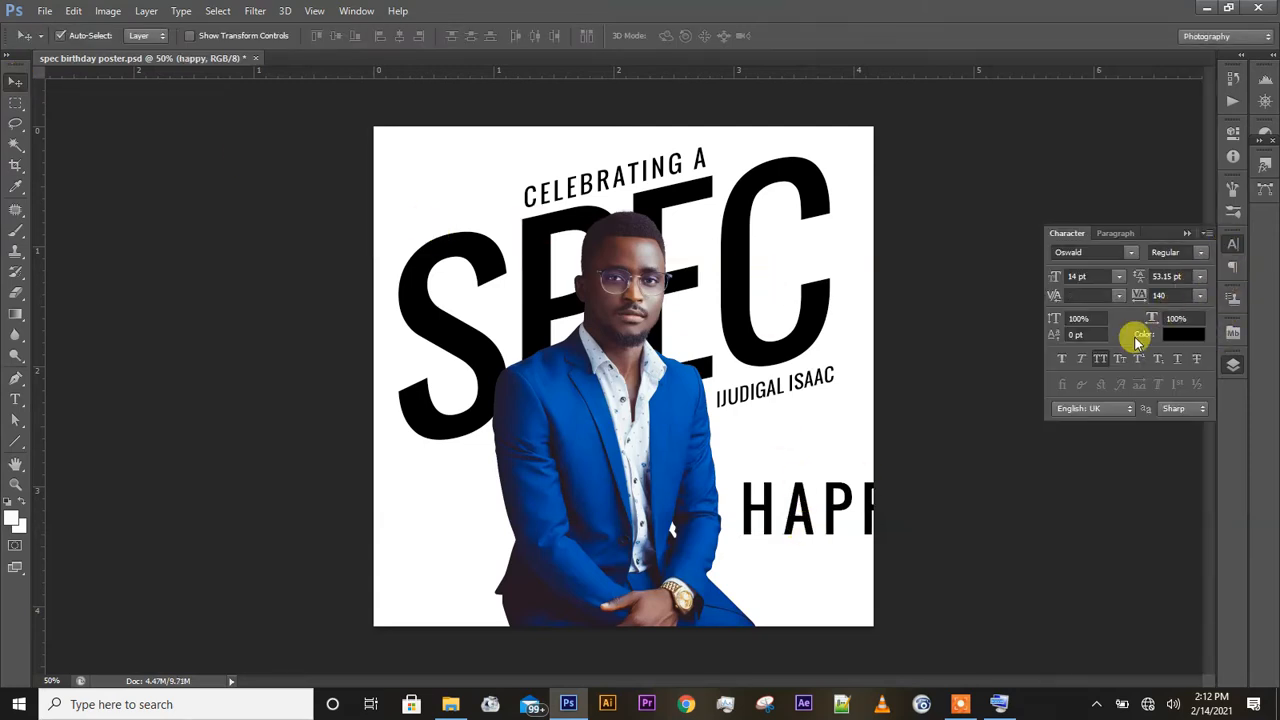
left_click(1233, 250)
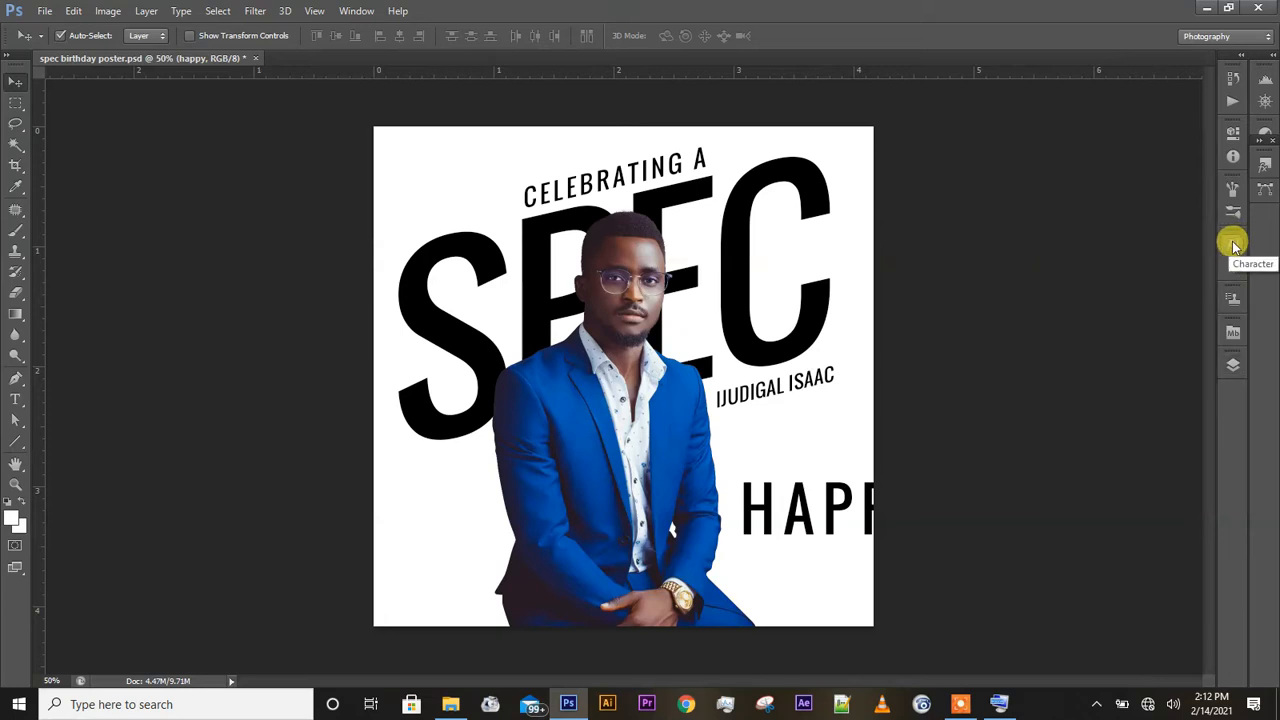
left_click(1230, 253)
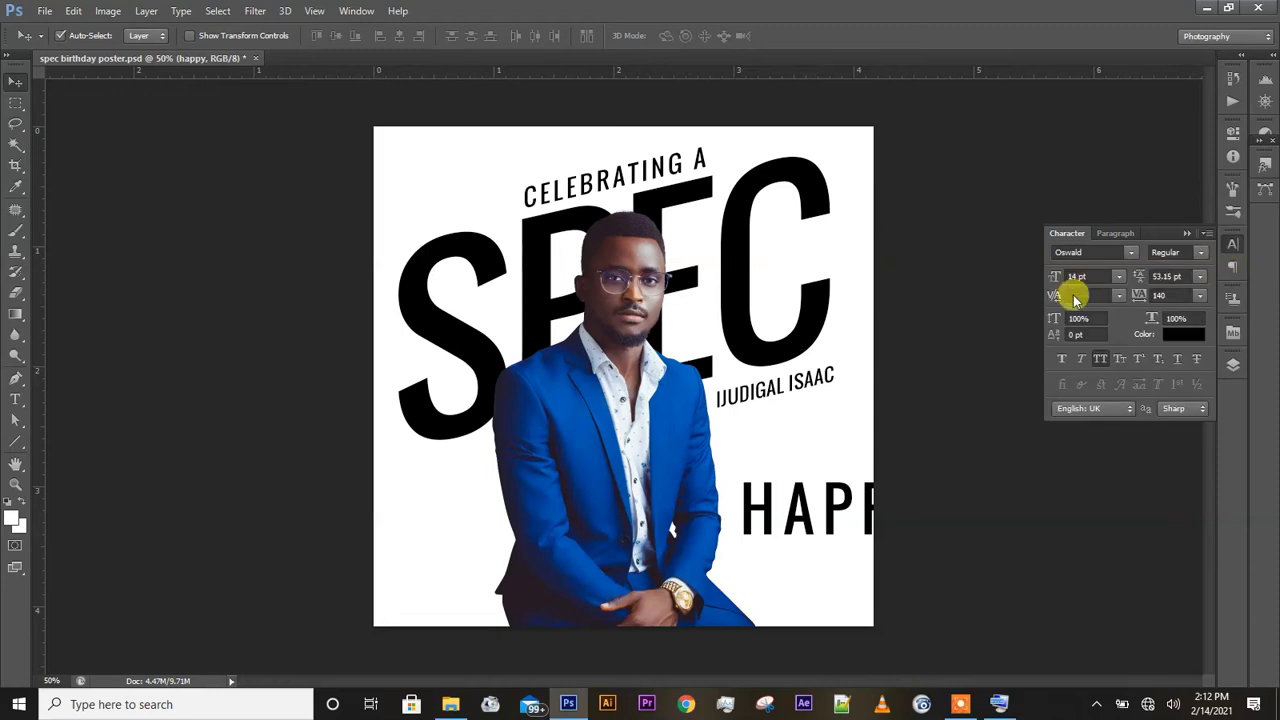
left_click(1099, 362)
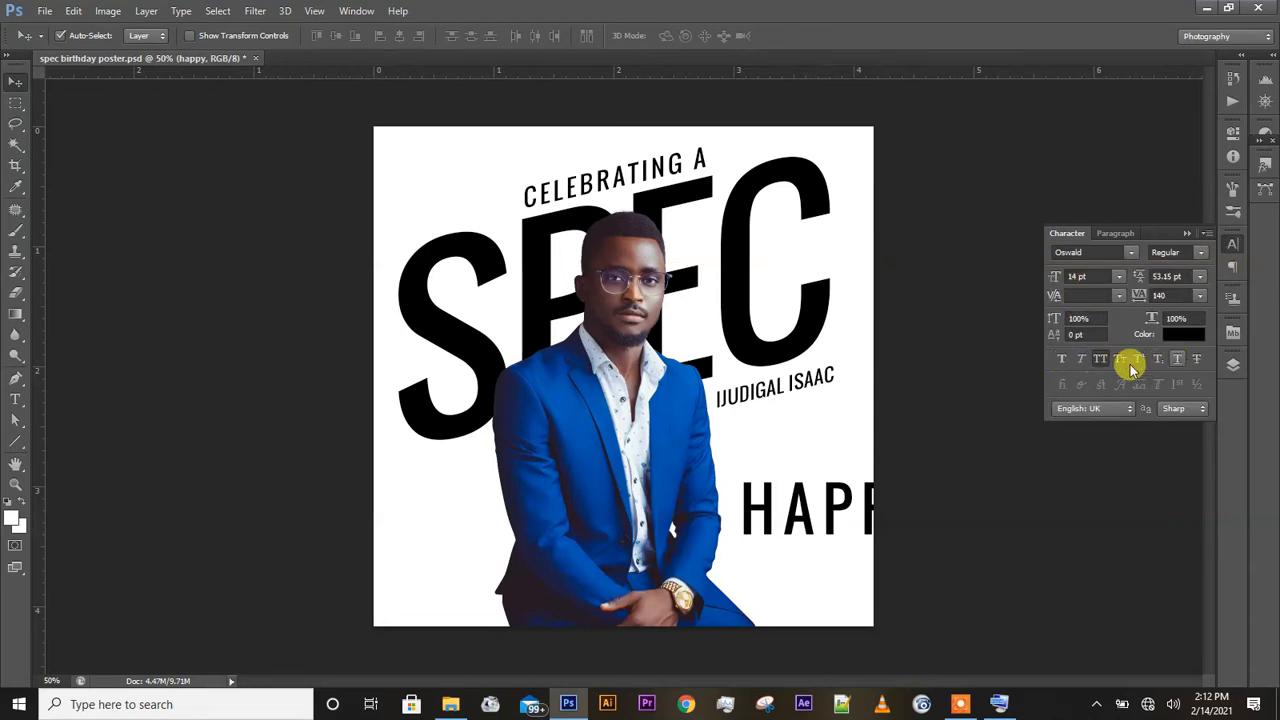
Try faux bold and faux italic on the "happy" text, turning each one off again.
left_click(1062, 362)
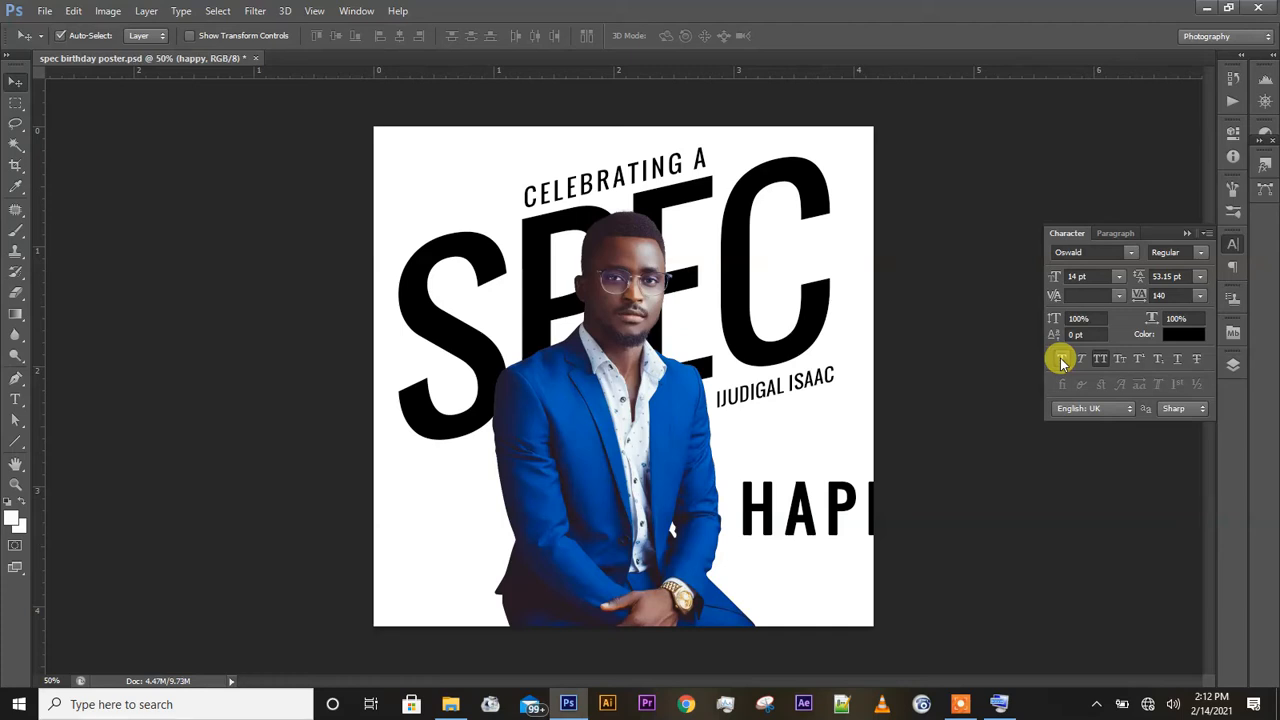
left_click(1062, 362)
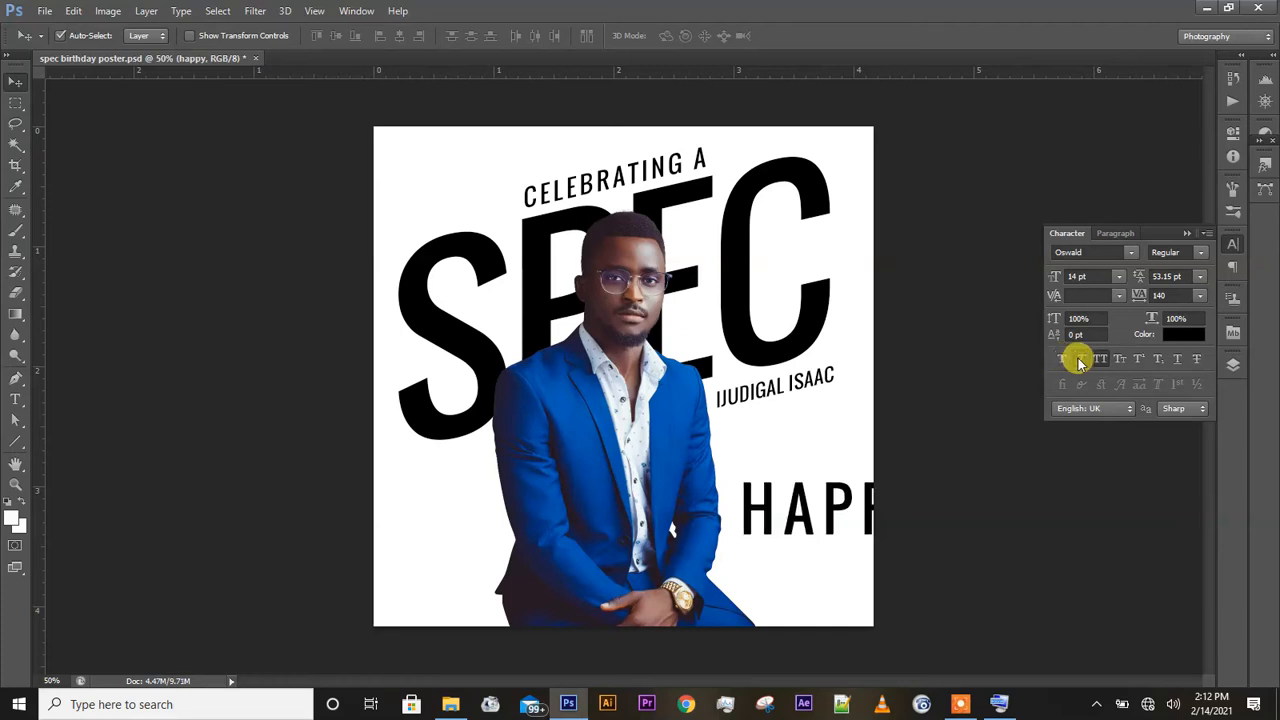
left_click(1080, 362)
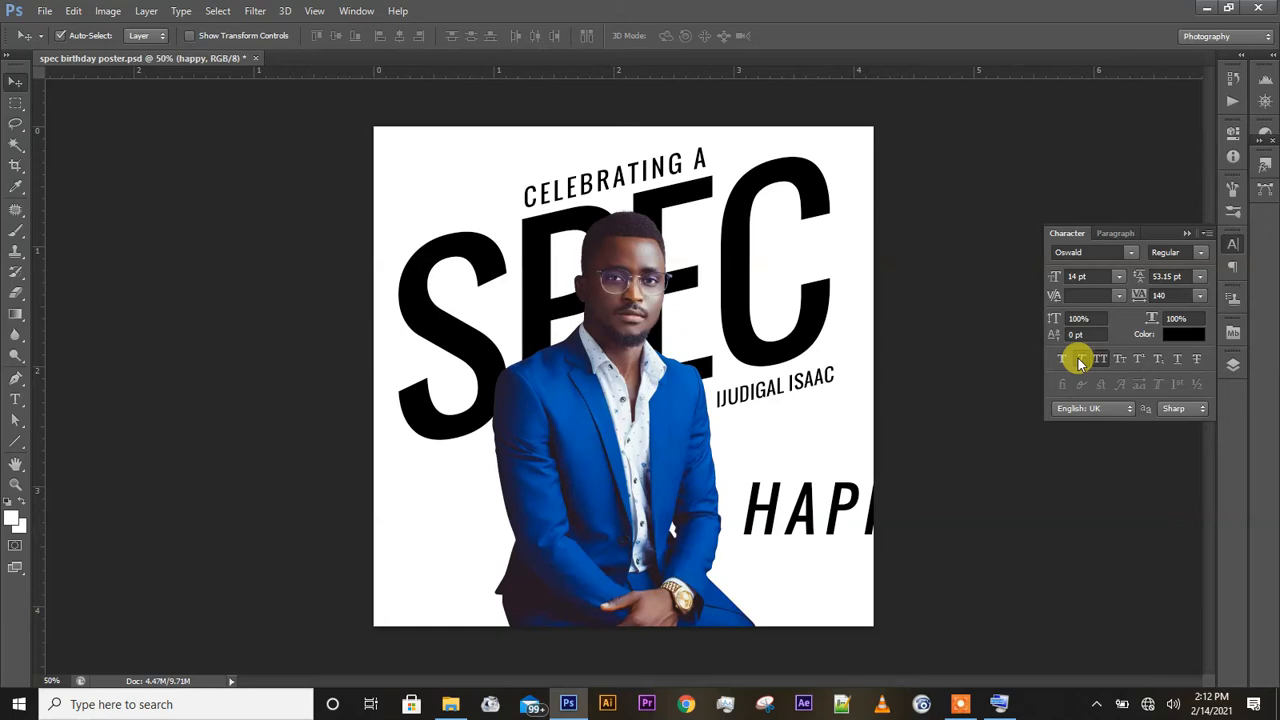
left_click(1079, 358)
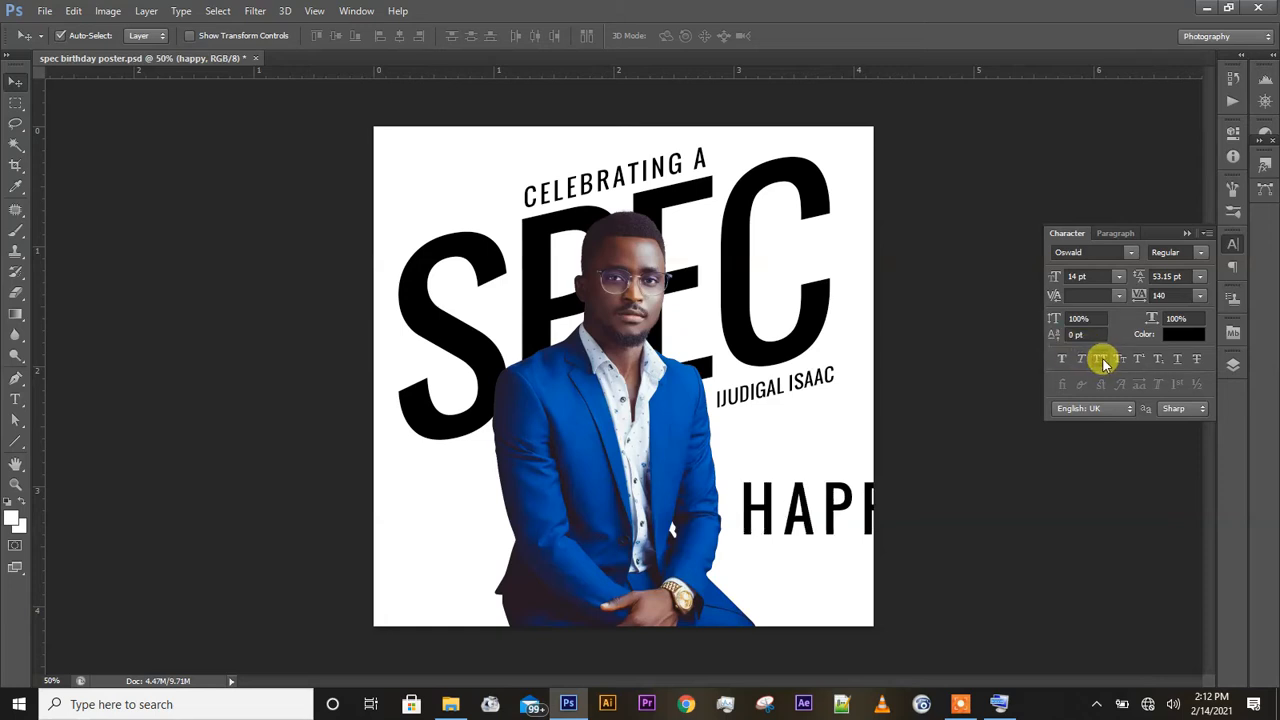
Turn off All Caps for the "happy" text so it uses lowercase letters.
left_click(1100, 358)
left_click(1101, 358)
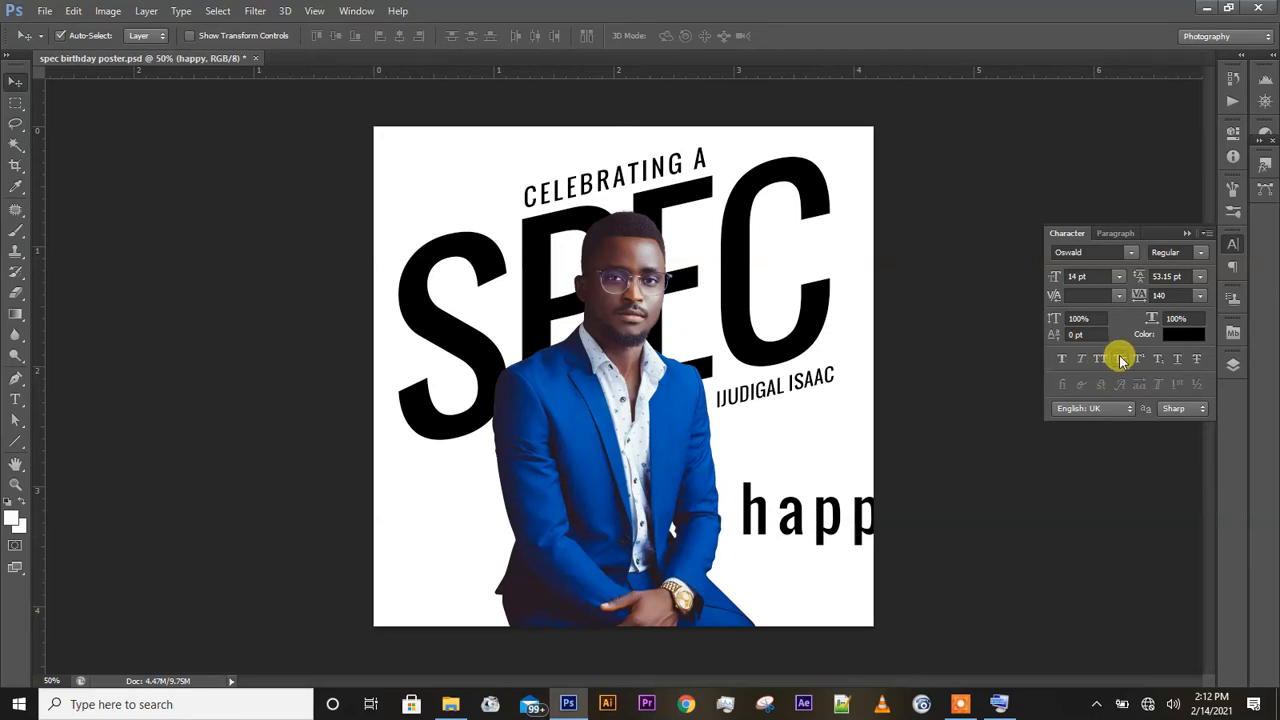
Try small caps and strikethrough on the "happy" text, turning each one off again.
left_click(1120, 360)
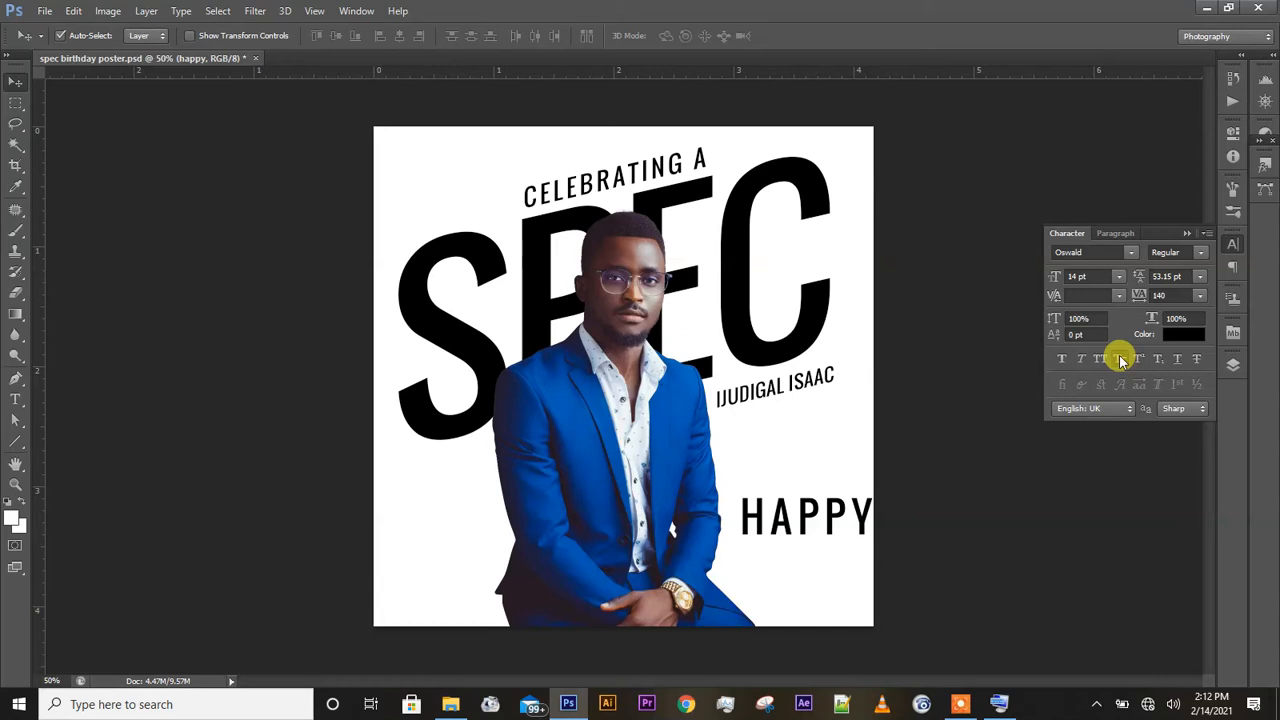
left_click(1120, 360)
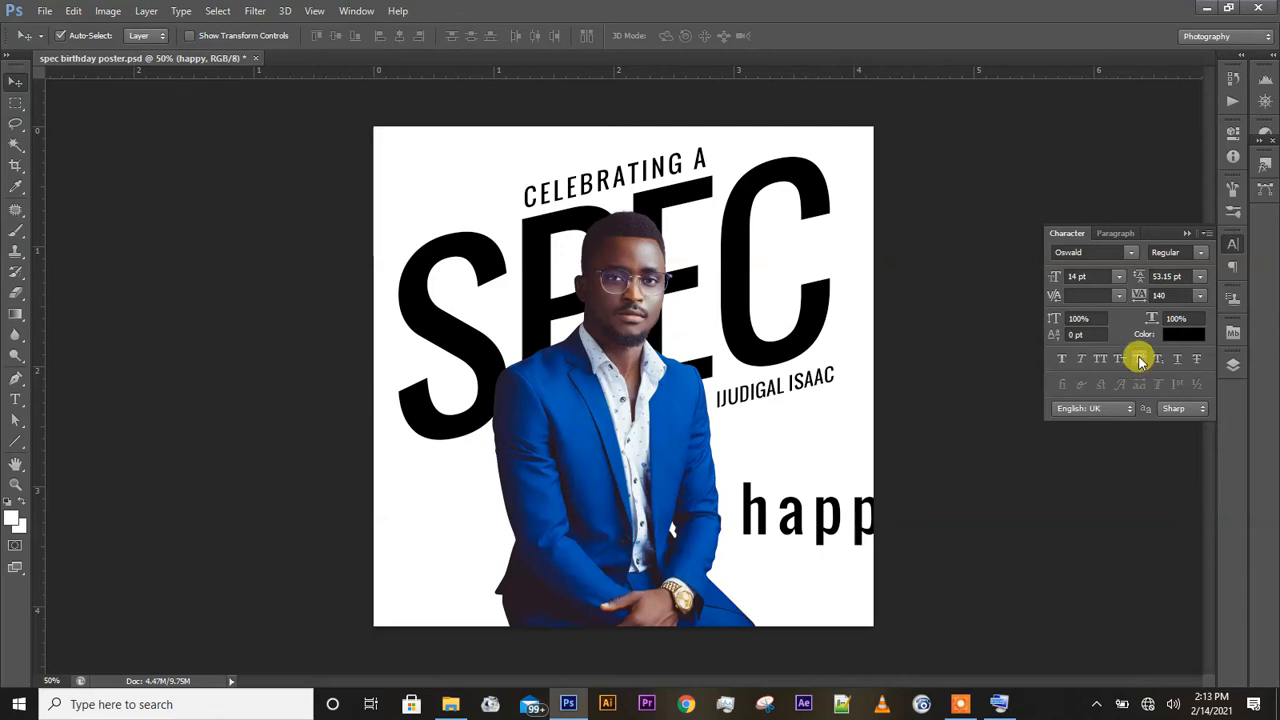
left_click(1197, 359)
left_click(1198, 359)
Set the tracking of the "happy" text to 0 and change its font to Billion Dreams.
left_click(1200, 297)
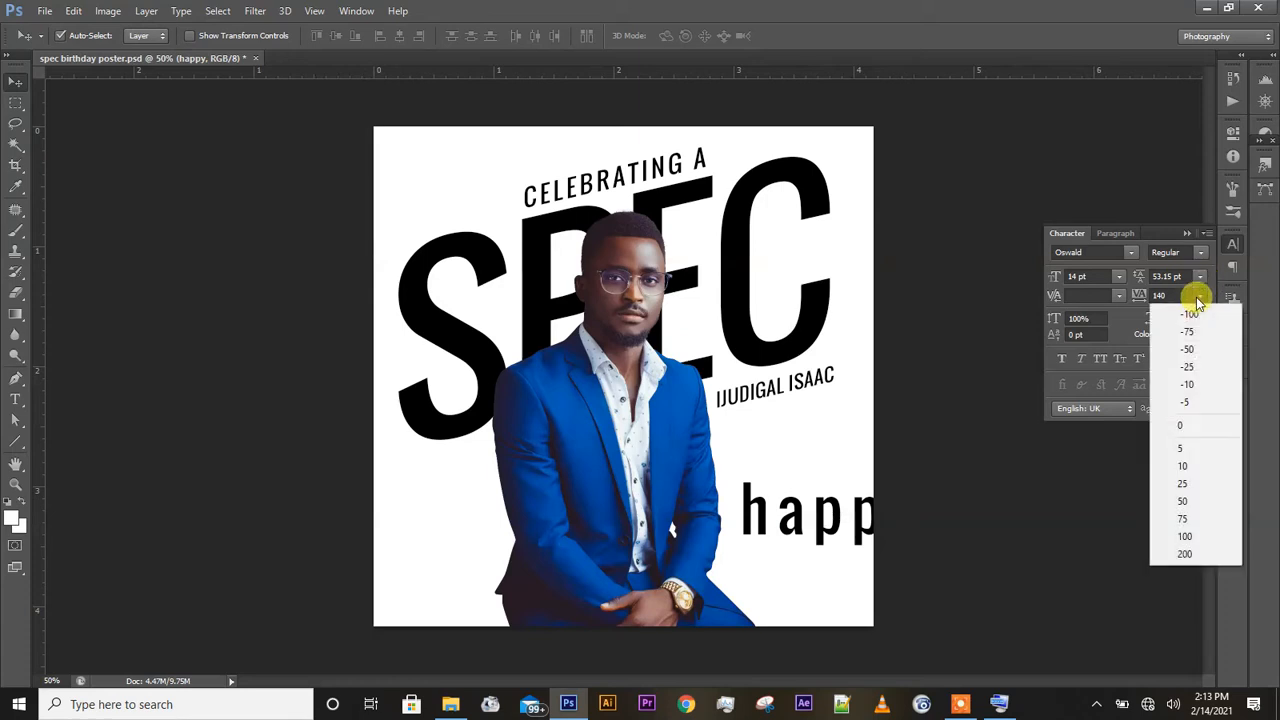
left_click(1192, 429)
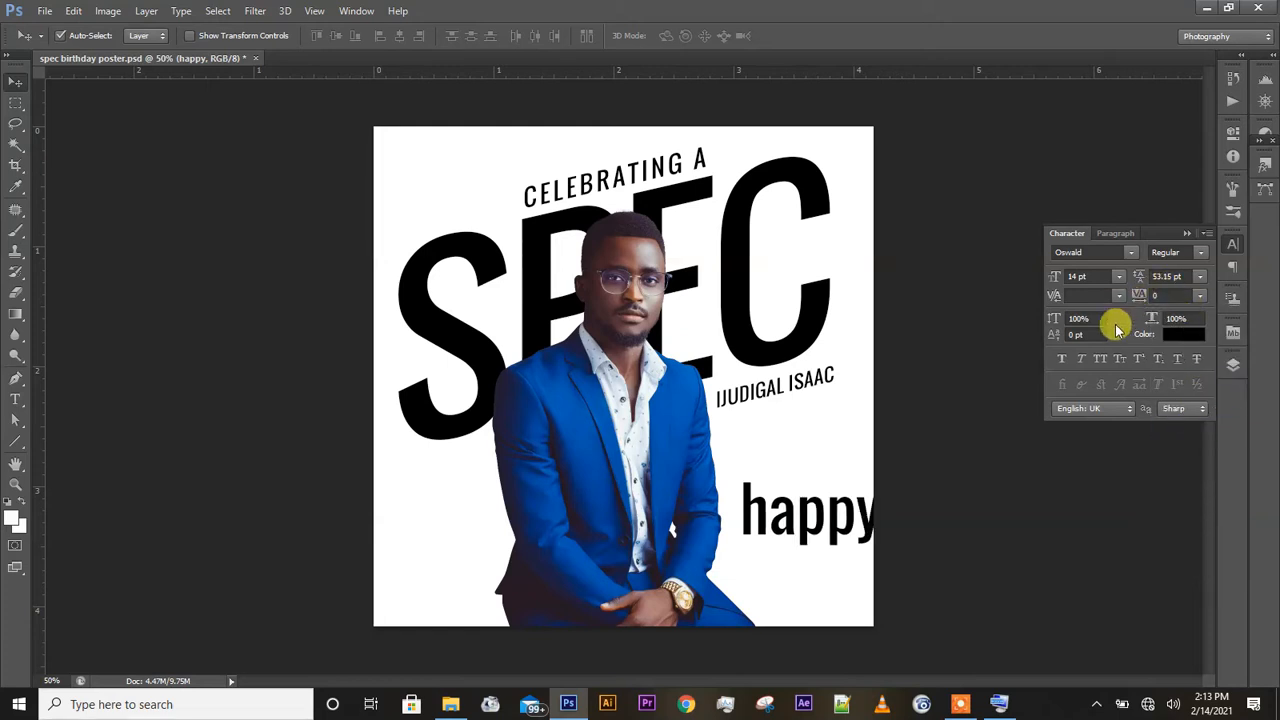
left_click(1097, 250)
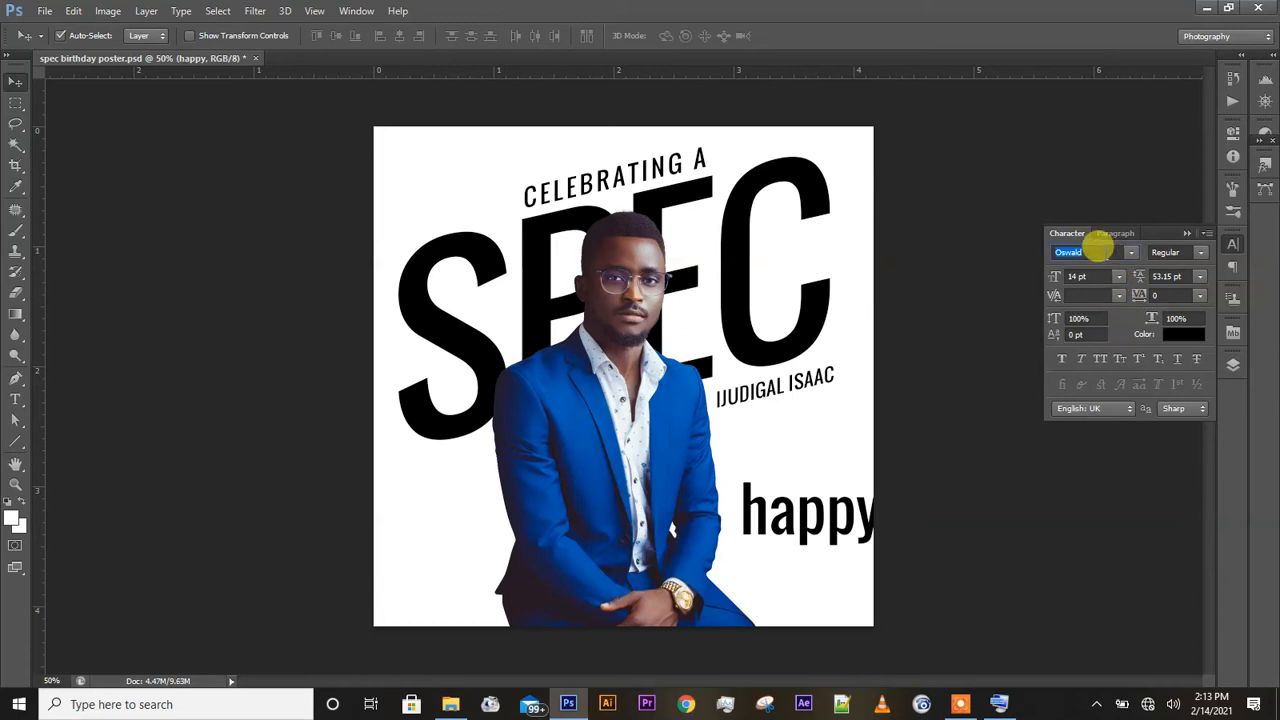
type("Bickley Script L")
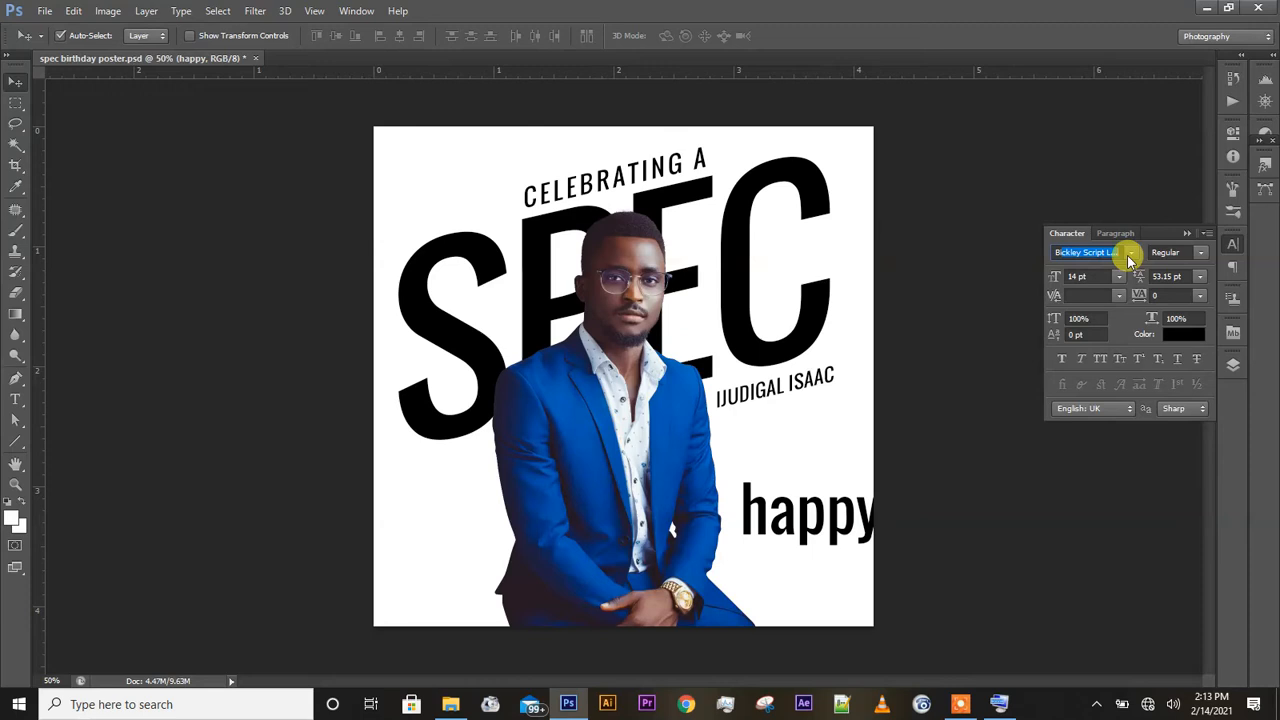
left_click(1129, 255)
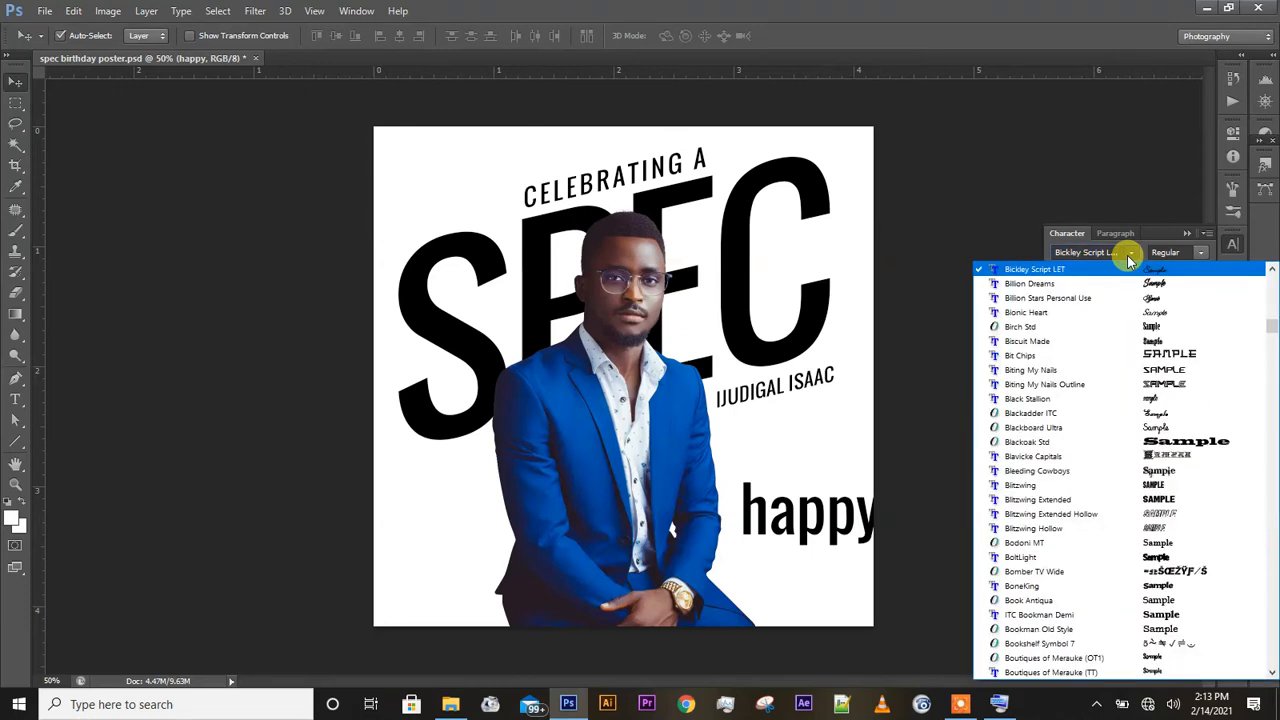
left_click(1129, 285)
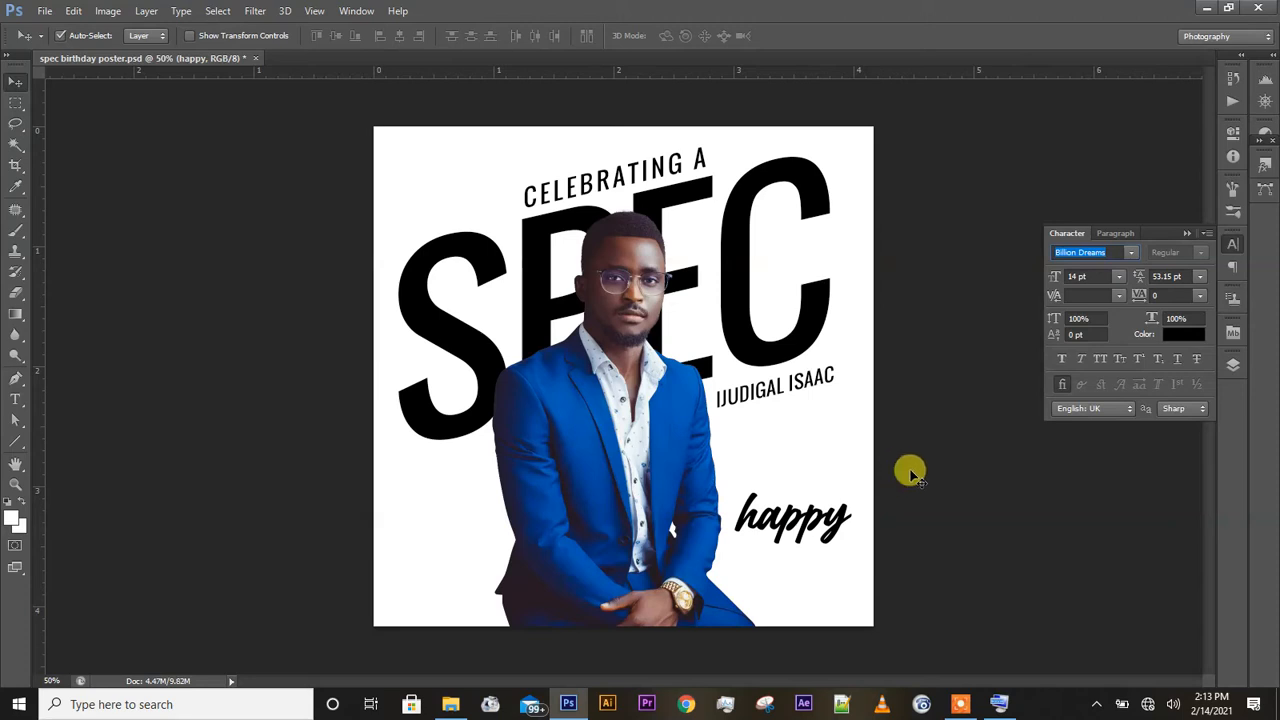
left_click(848, 535)
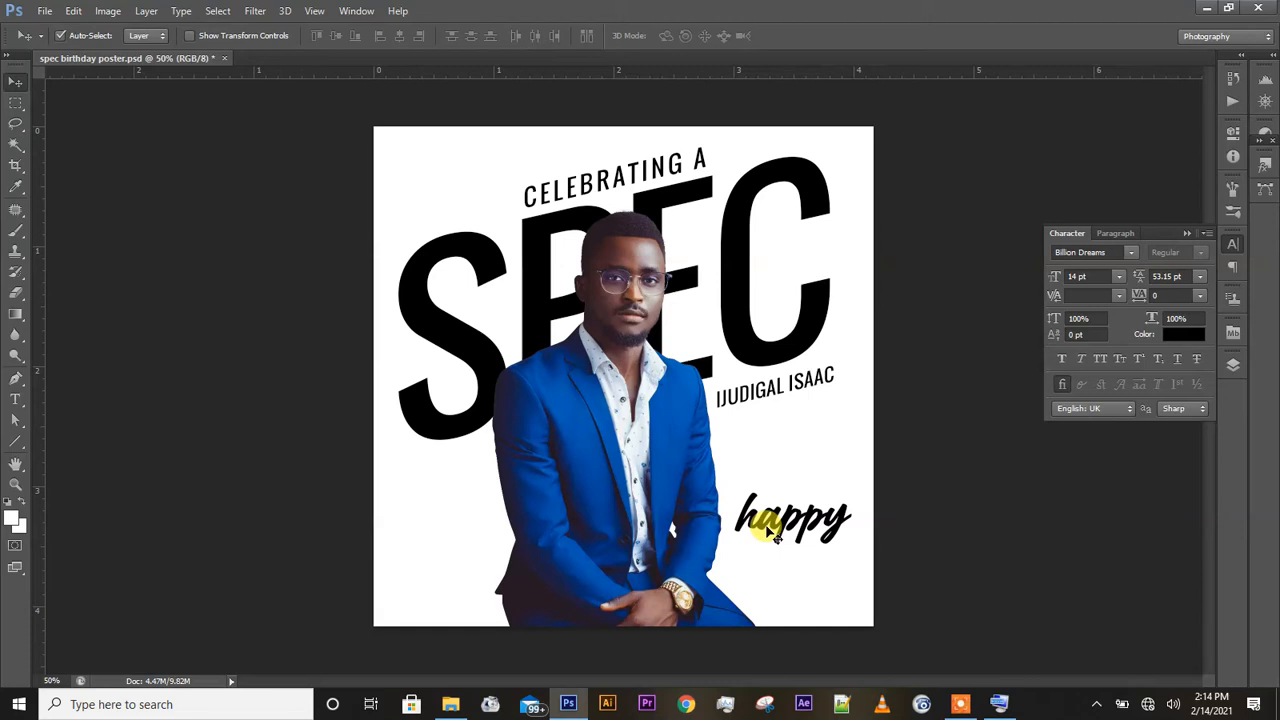
Replace the lowercase first letter of "happy" with a capital H so the text reads "Happy".
left_click(15, 400)
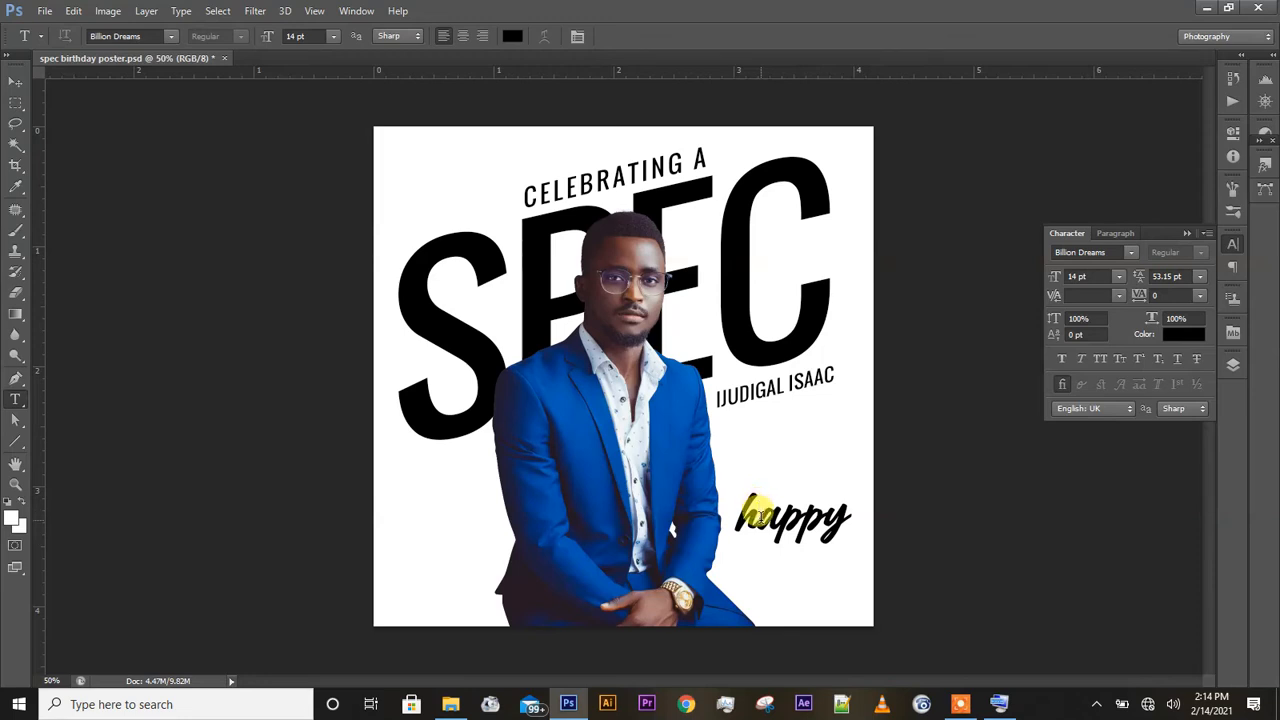
left_click_drag(760, 512, 738, 514)
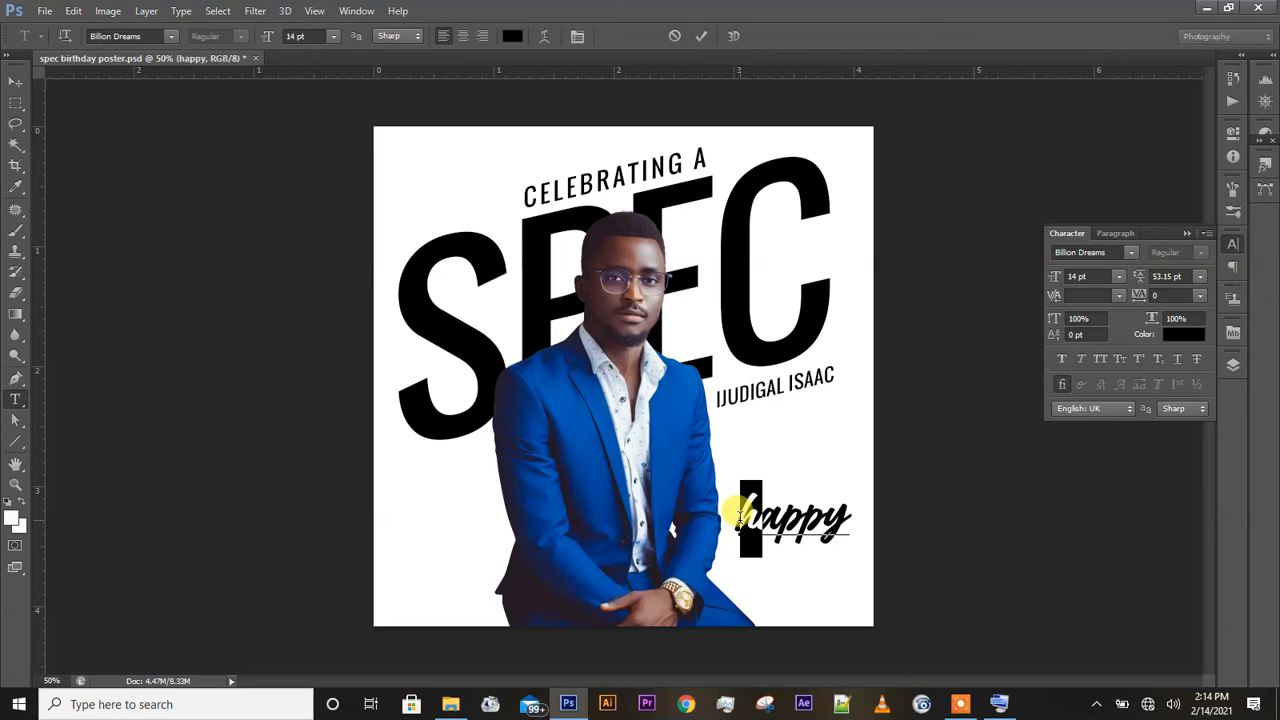
key("Right")
key("Right")
key("Right")
type("H")
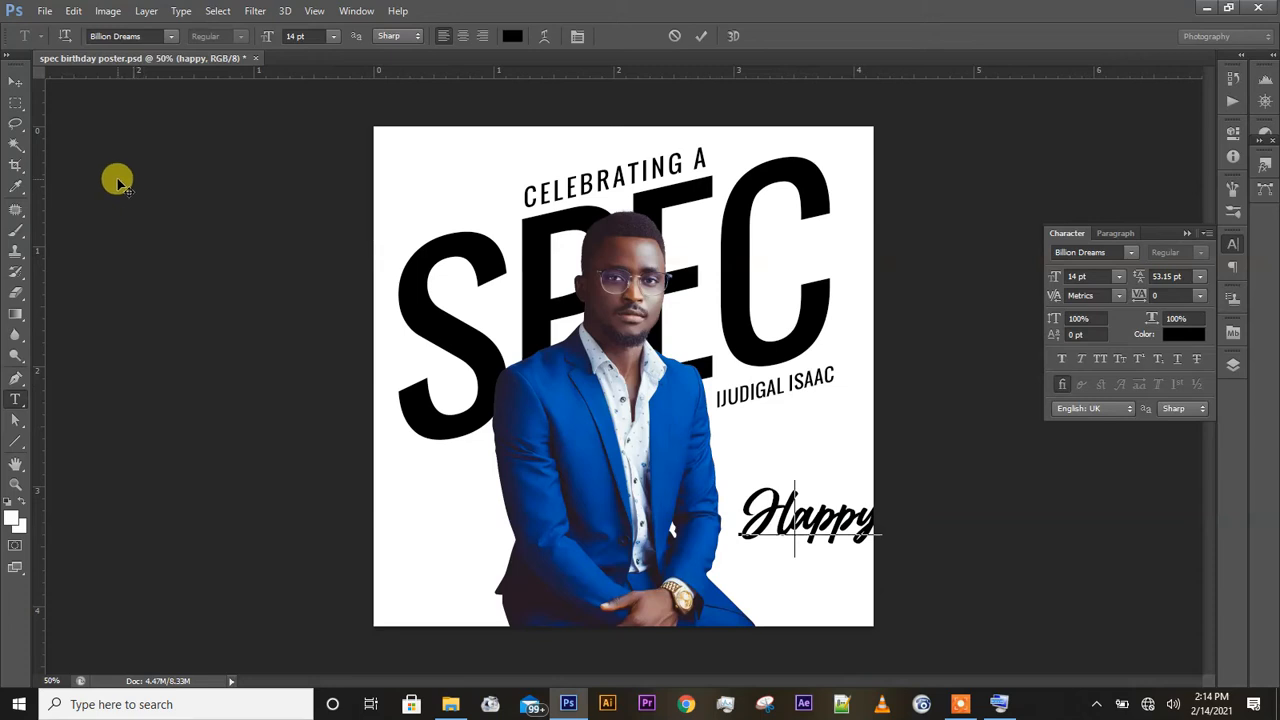
left_click(22, 82)
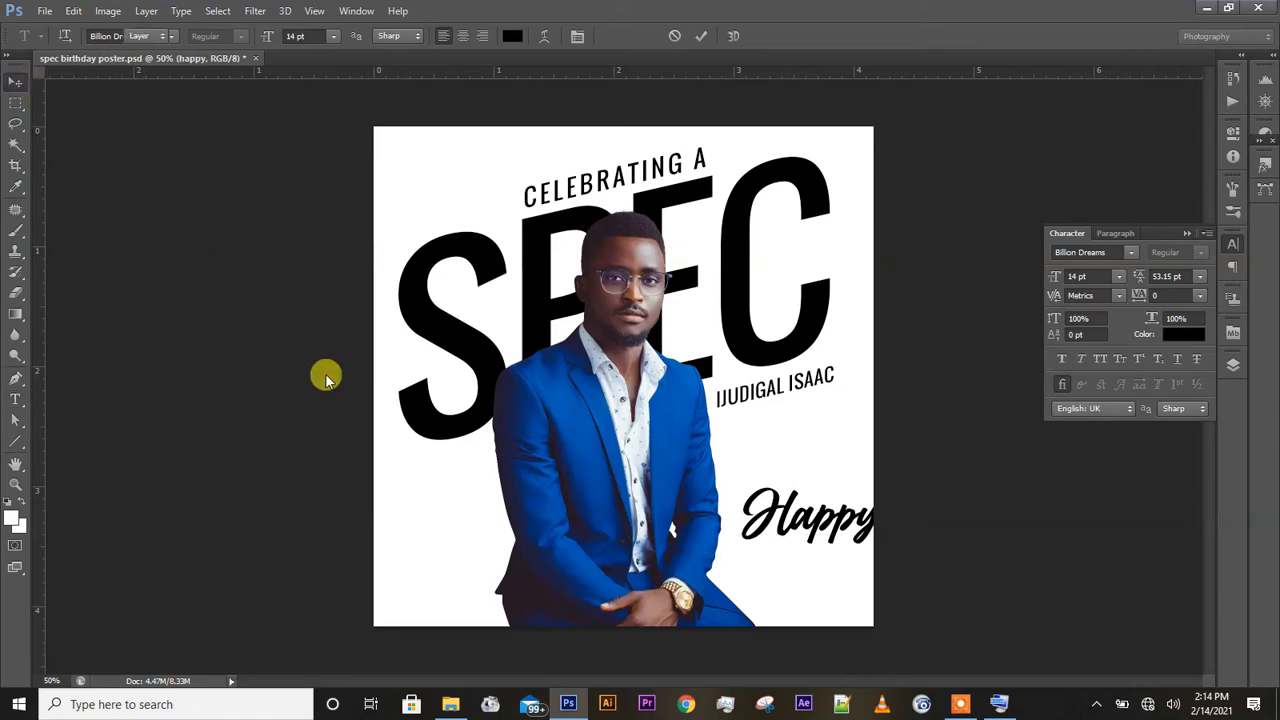
Scale the "Happy" text down to about 60% and skew it vertically by about -8.4° to match the slanted lettering.
key("ctrl+t")
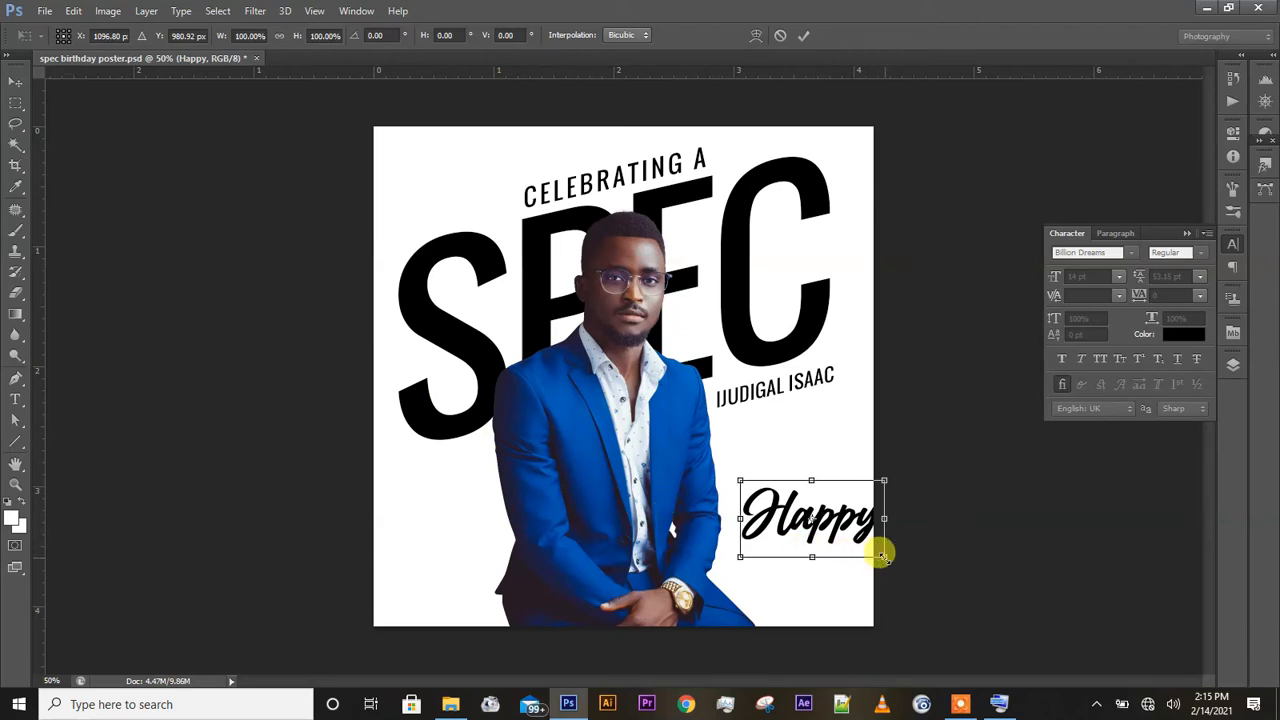
left_click_drag(883, 553, 825, 527)
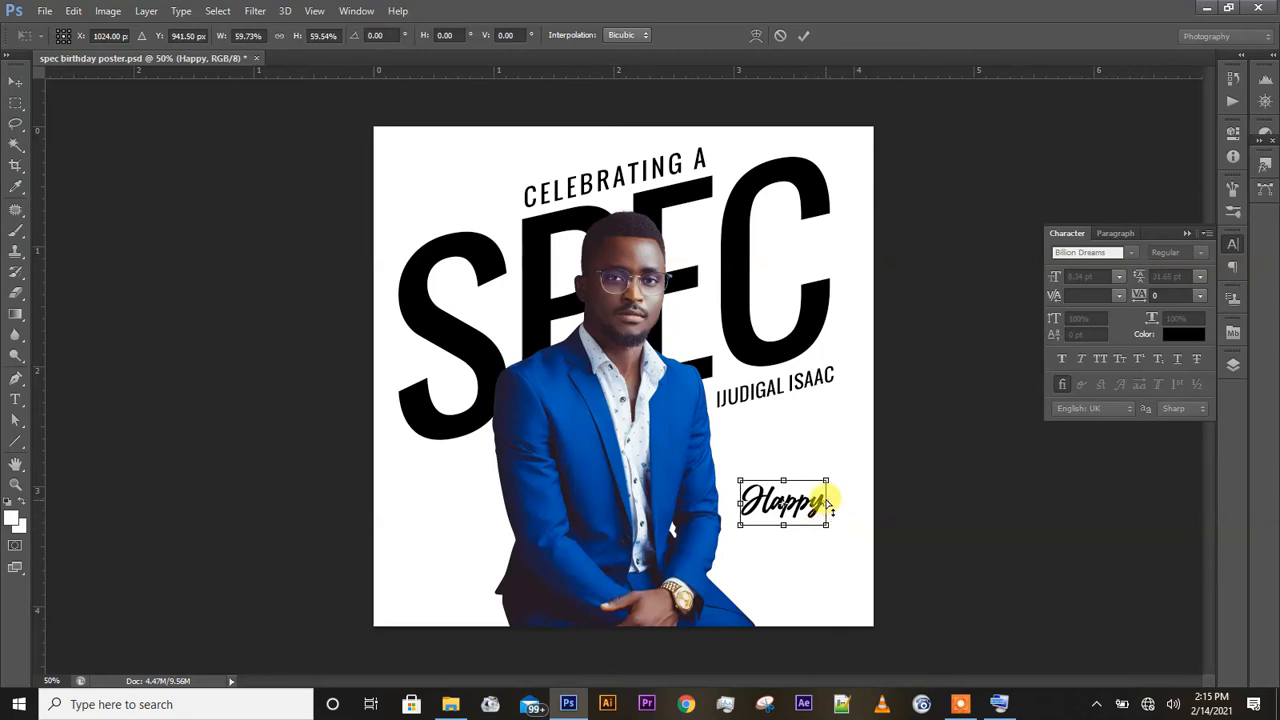
left_click_drag(827, 500, 825, 493)
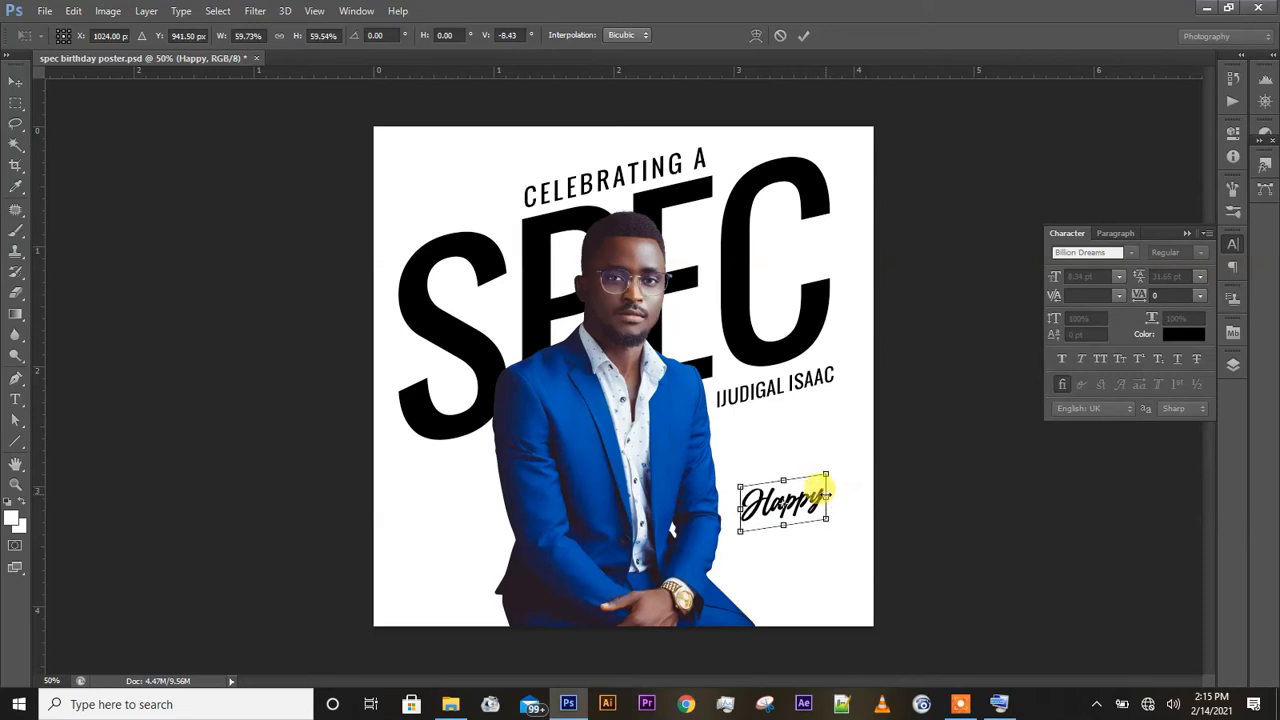
key("Return")
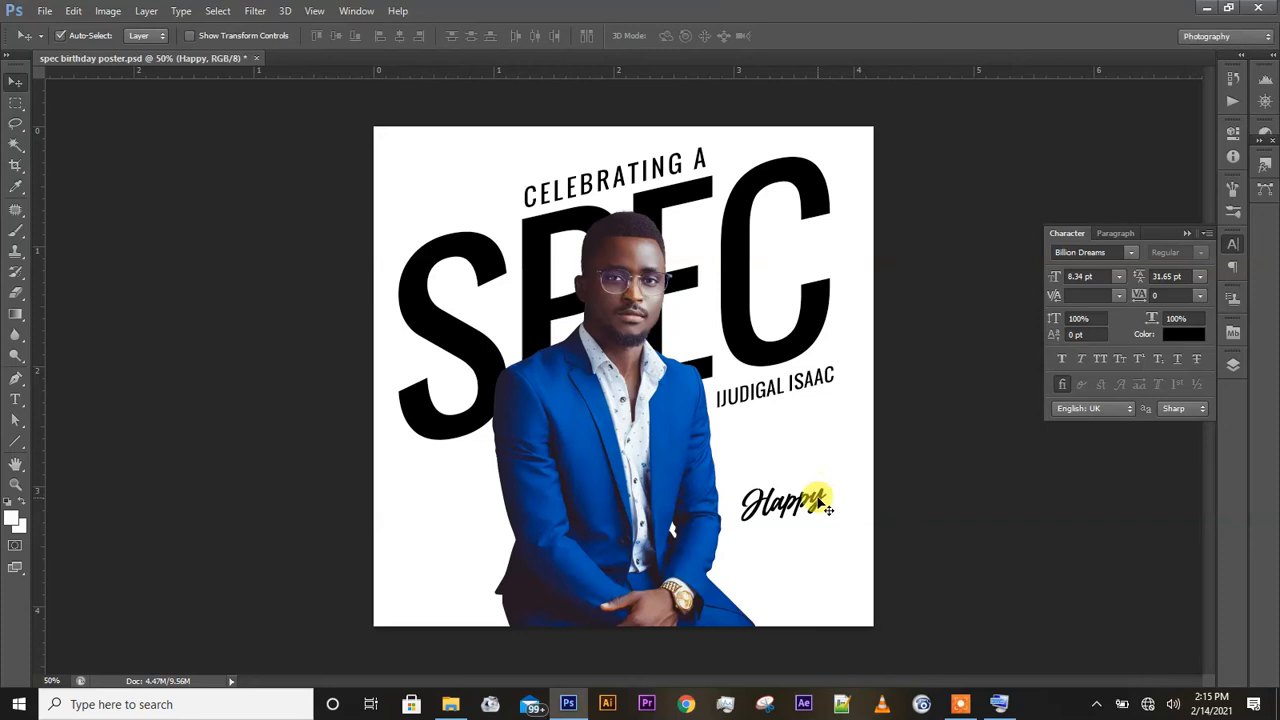
Move the "Happy" text slightly up toward the portrait and place a duplicate of it directly underneath.
left_click_drag(828, 509, 814, 485)
key("ctrl+j")
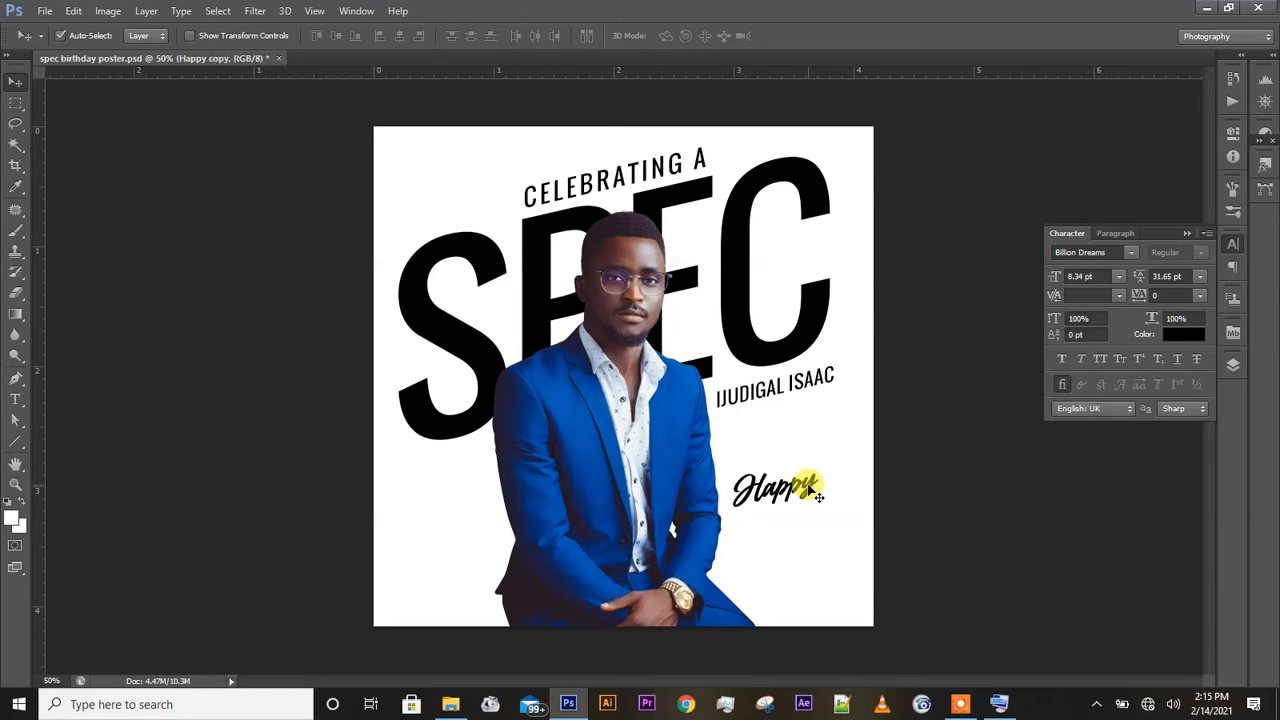
left_click_drag(810, 488, 810, 522)
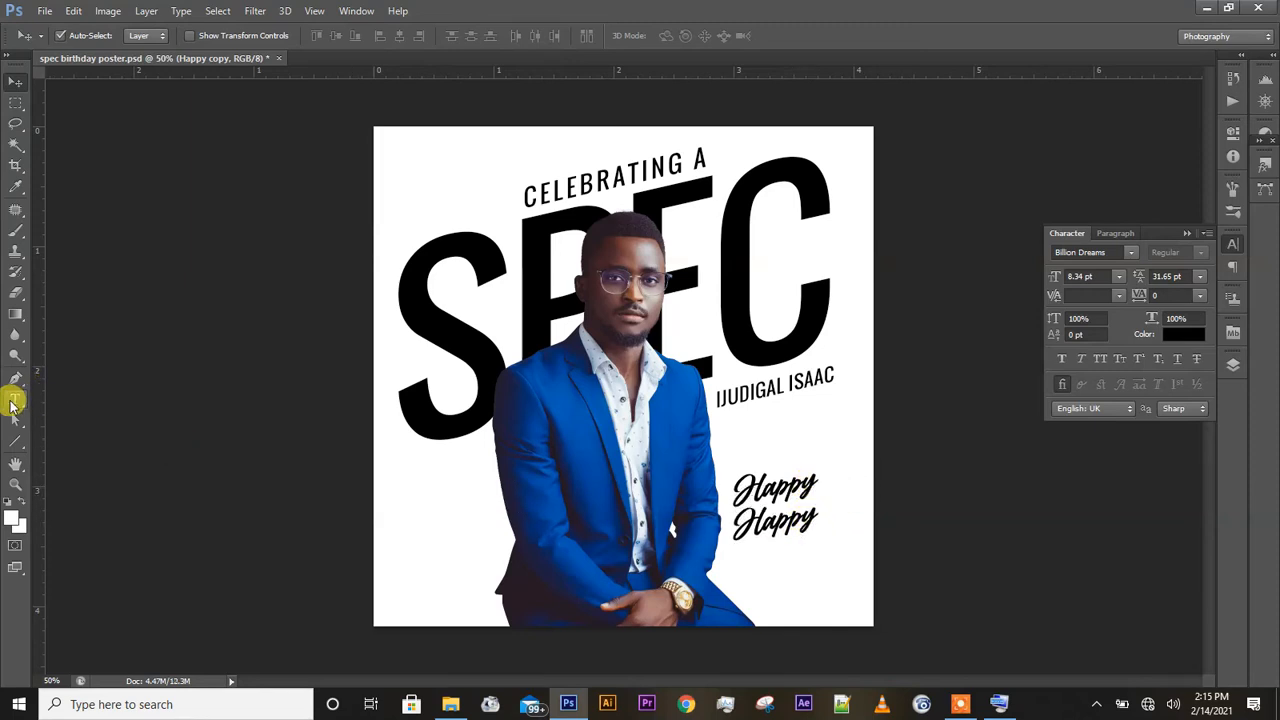
Replace the wording of the lower "Happy" copy with "Birthday".
left_click(597, 517)
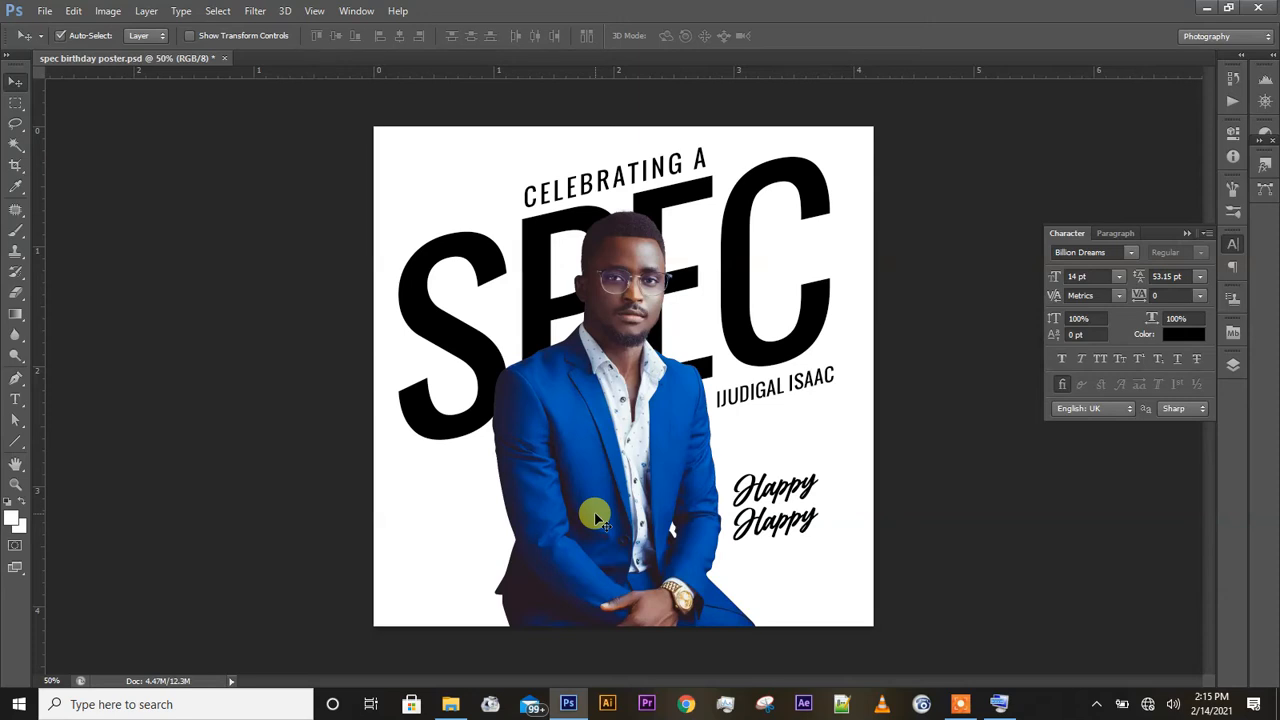
key("t")
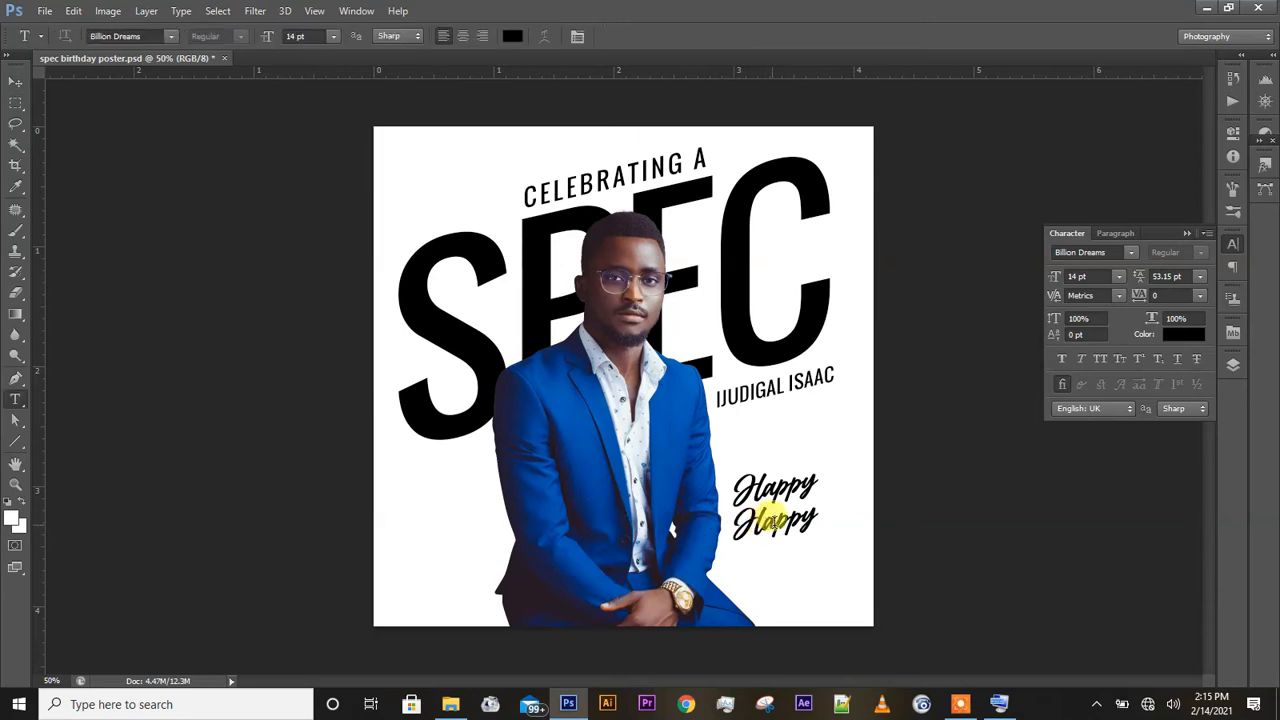
left_click(775, 521)
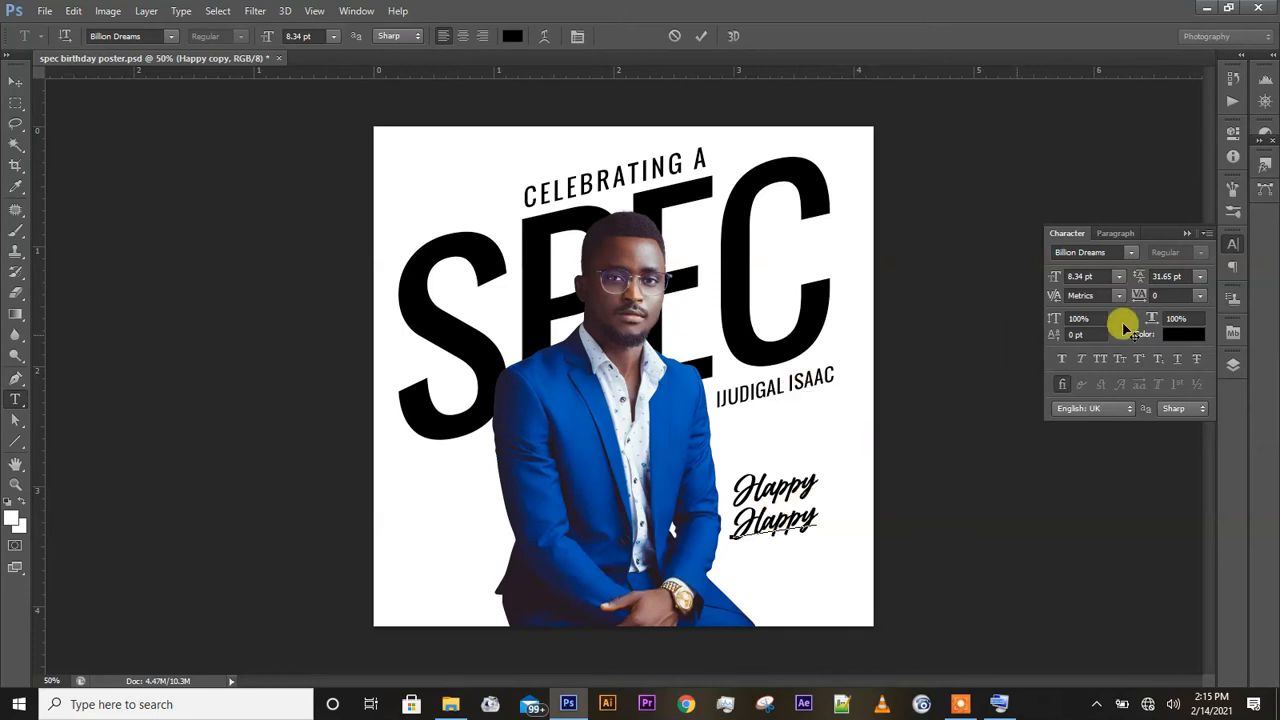
left_click(1233, 365)
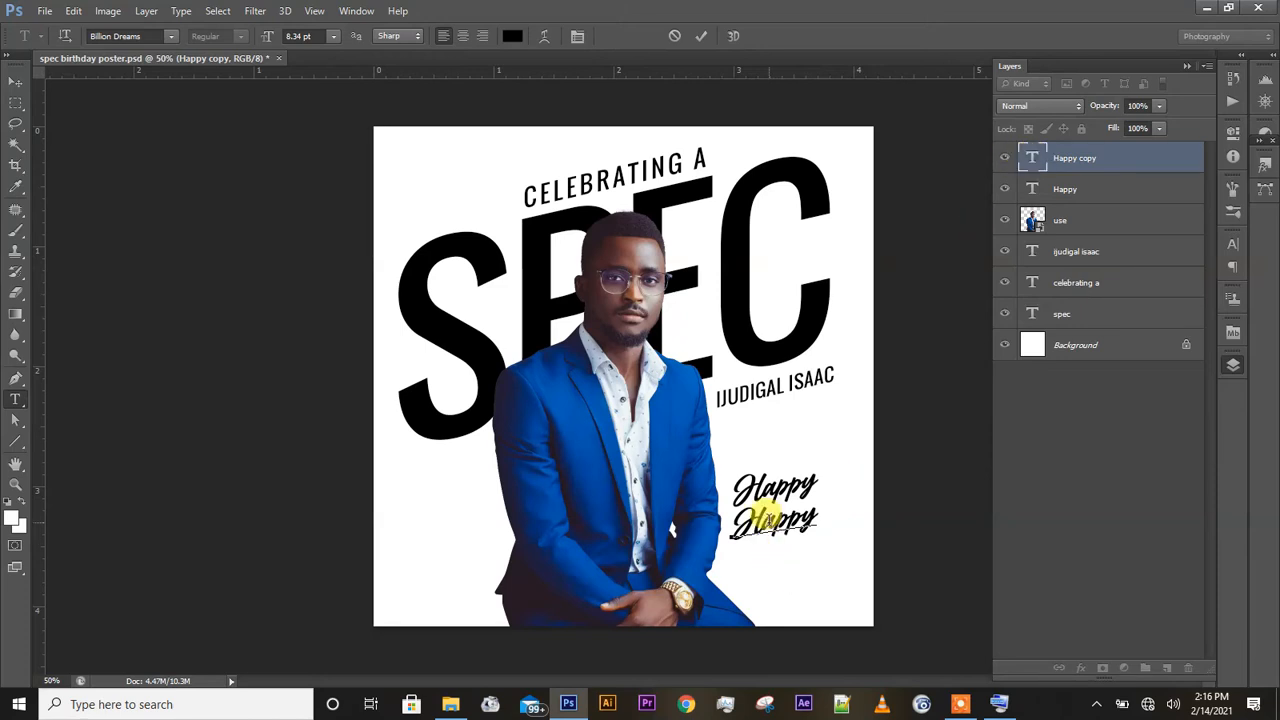
key("ctrl+a")
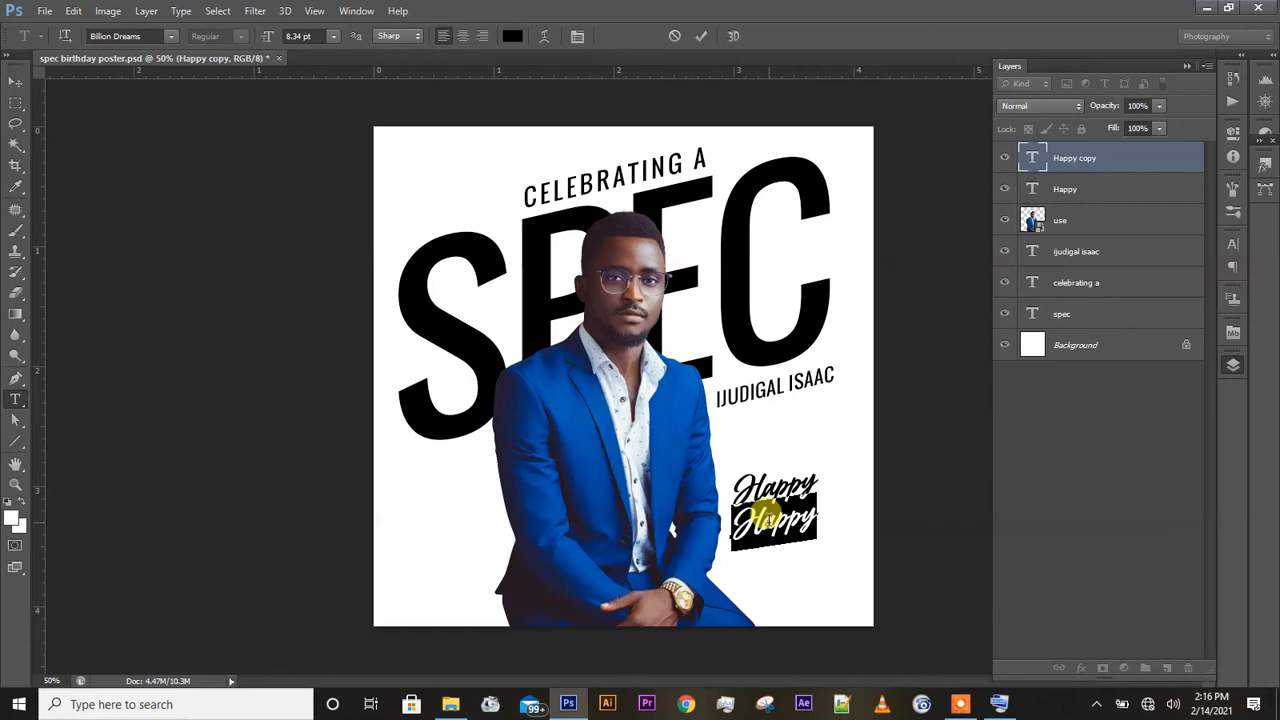
type("B")
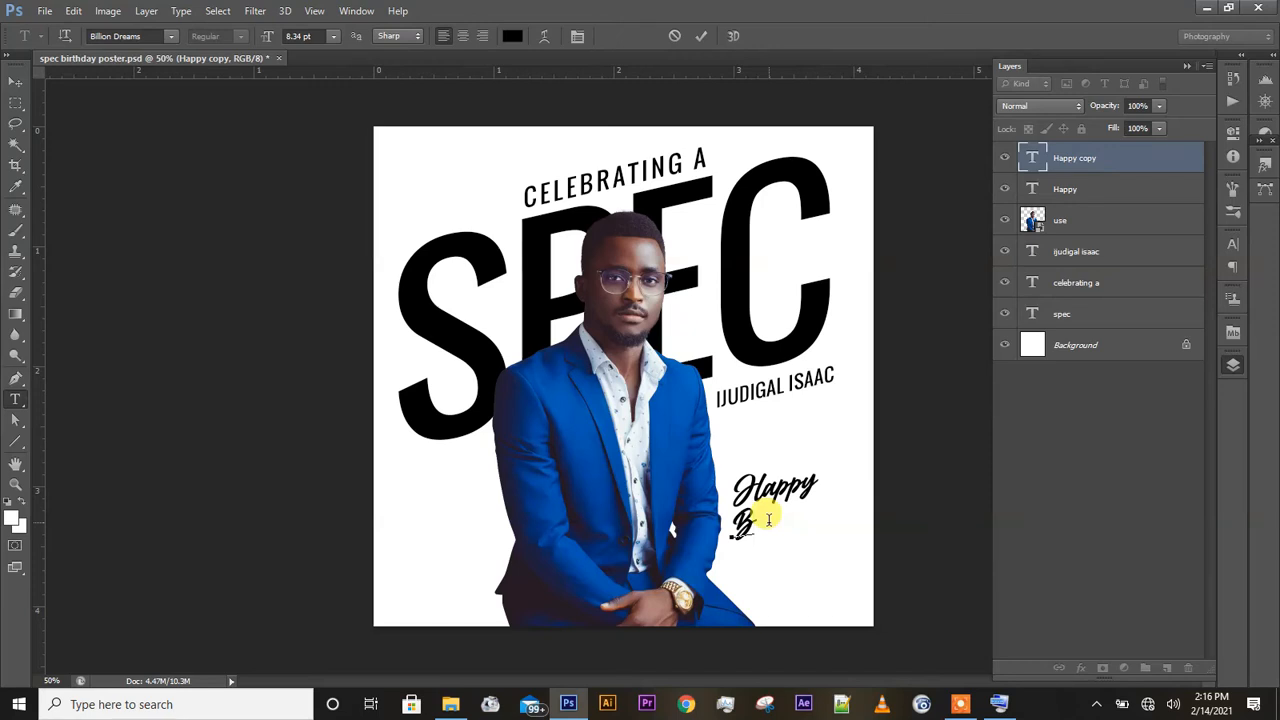
type("rthday")
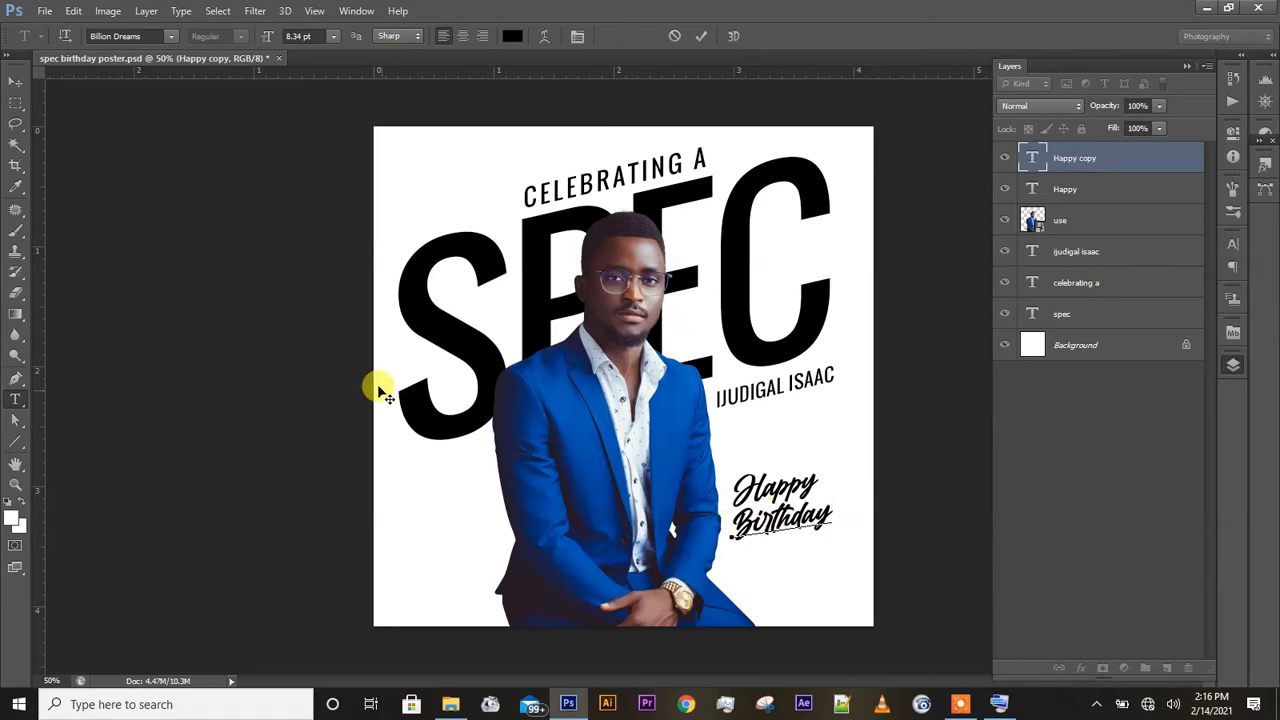
left_click(14, 82)
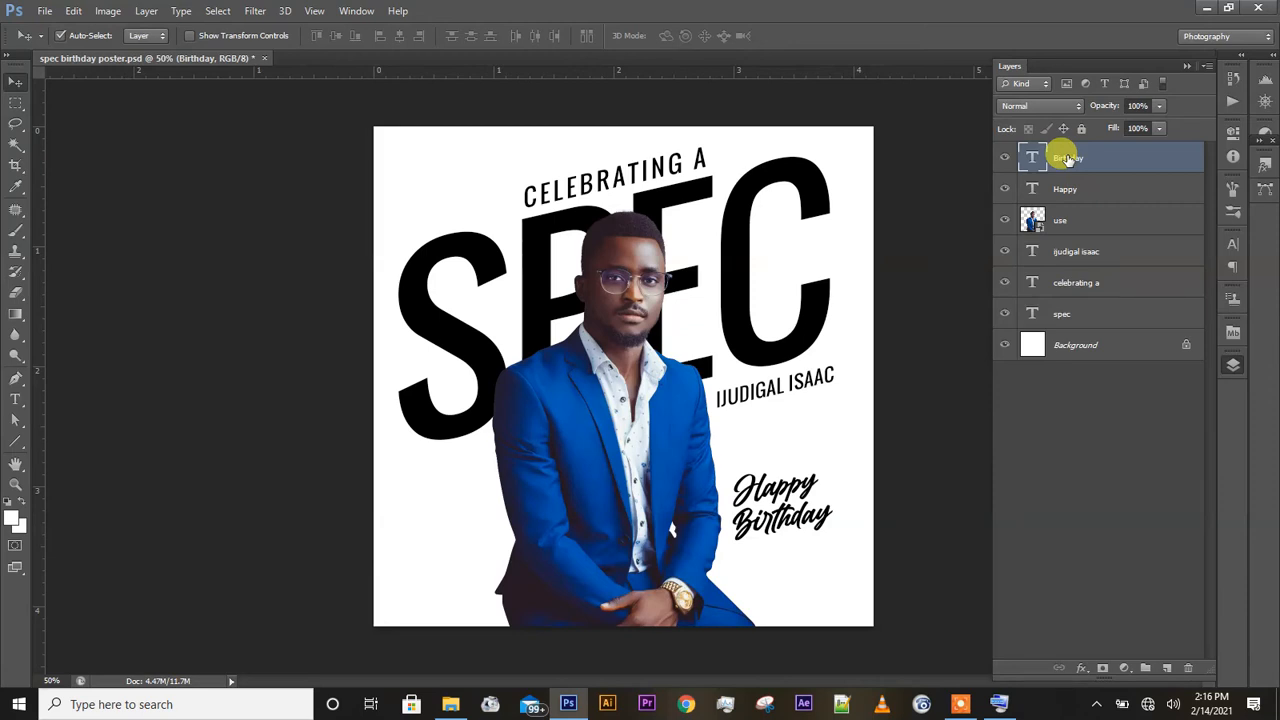
Enlarge the "Birthday" text proportionally from its centre to about 137%.
key("ctrl+t")
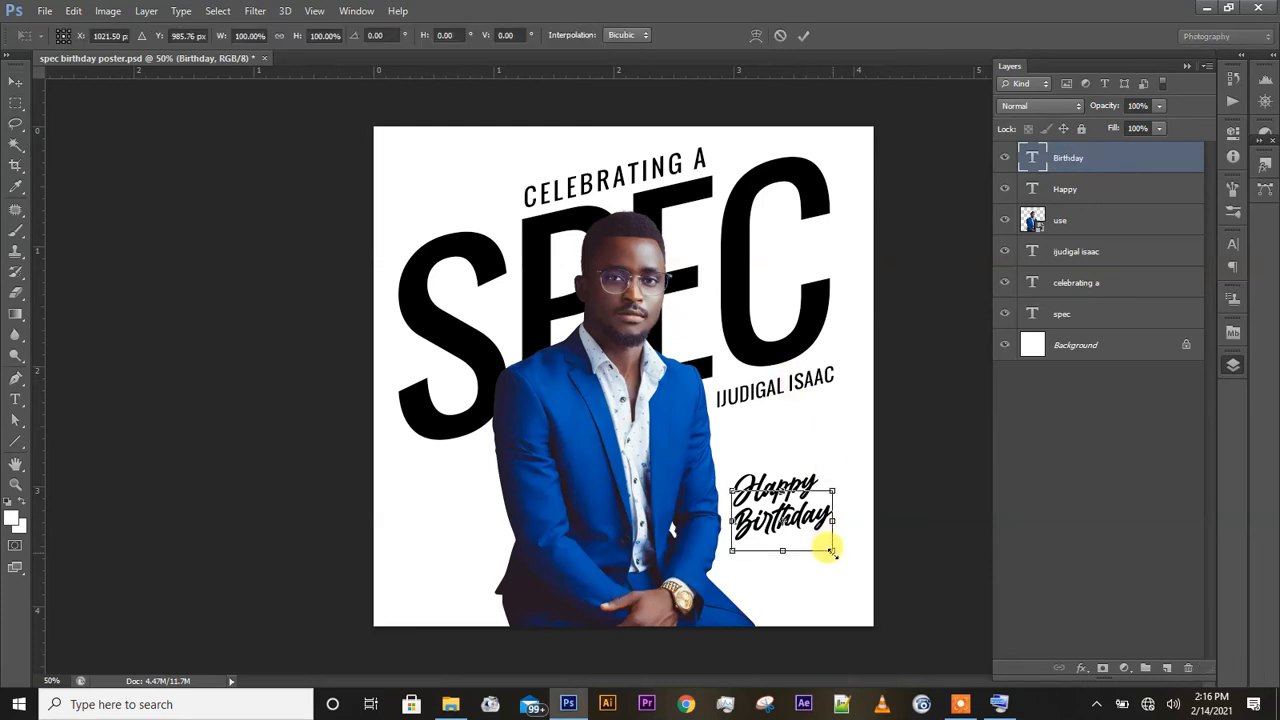
left_click_drag(831, 551, 857, 552)
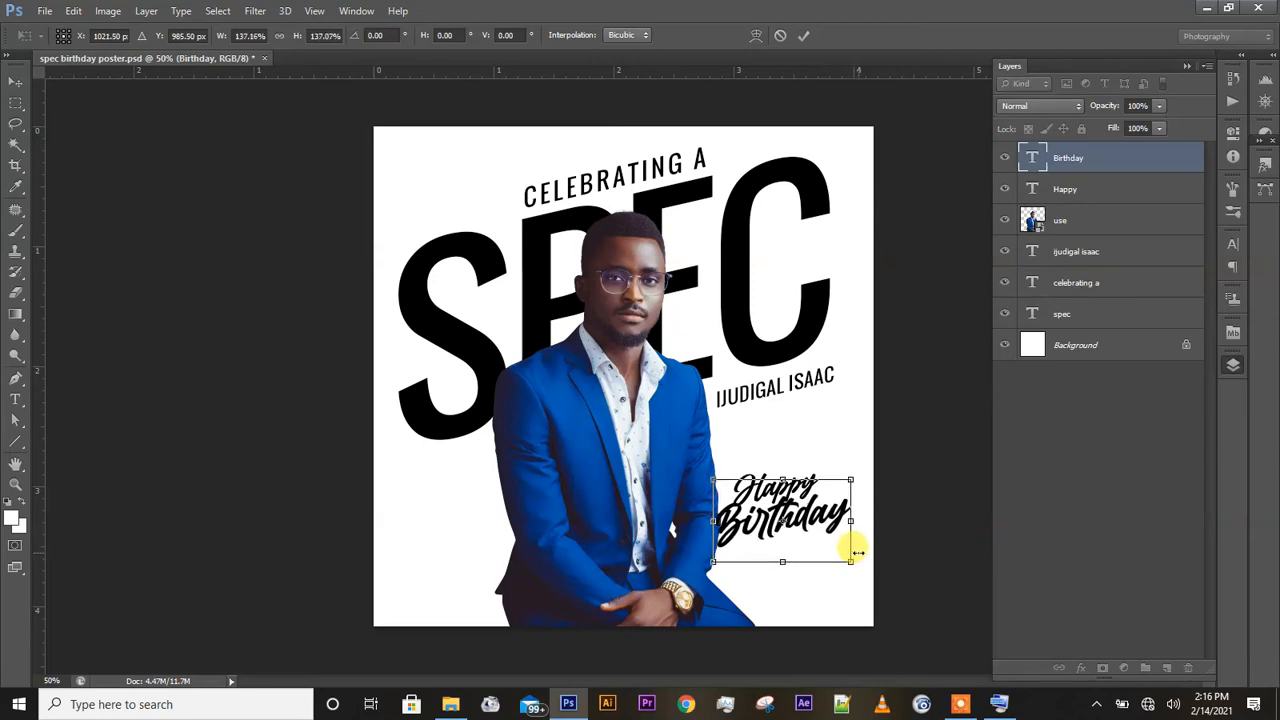
key("Return")
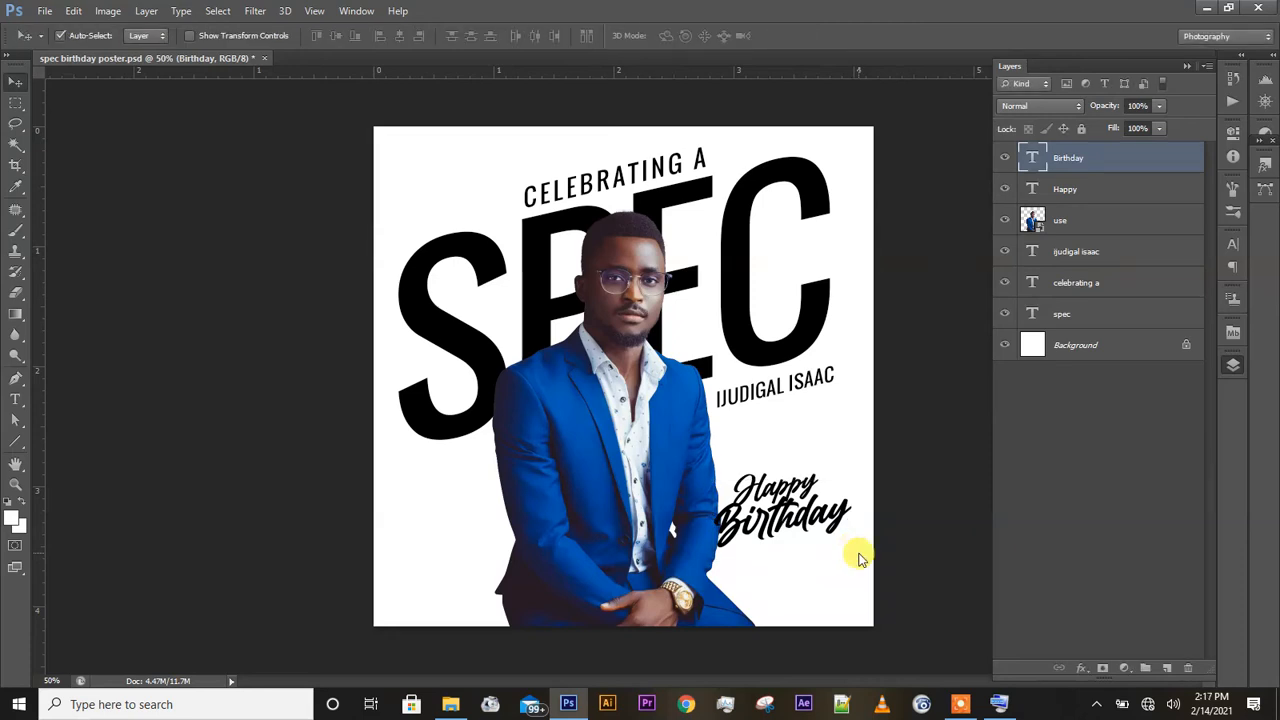
Nudge the "Birthday" text left and down so it sits clear below "Happy".
key("shift+Left")
key("shift+Left")
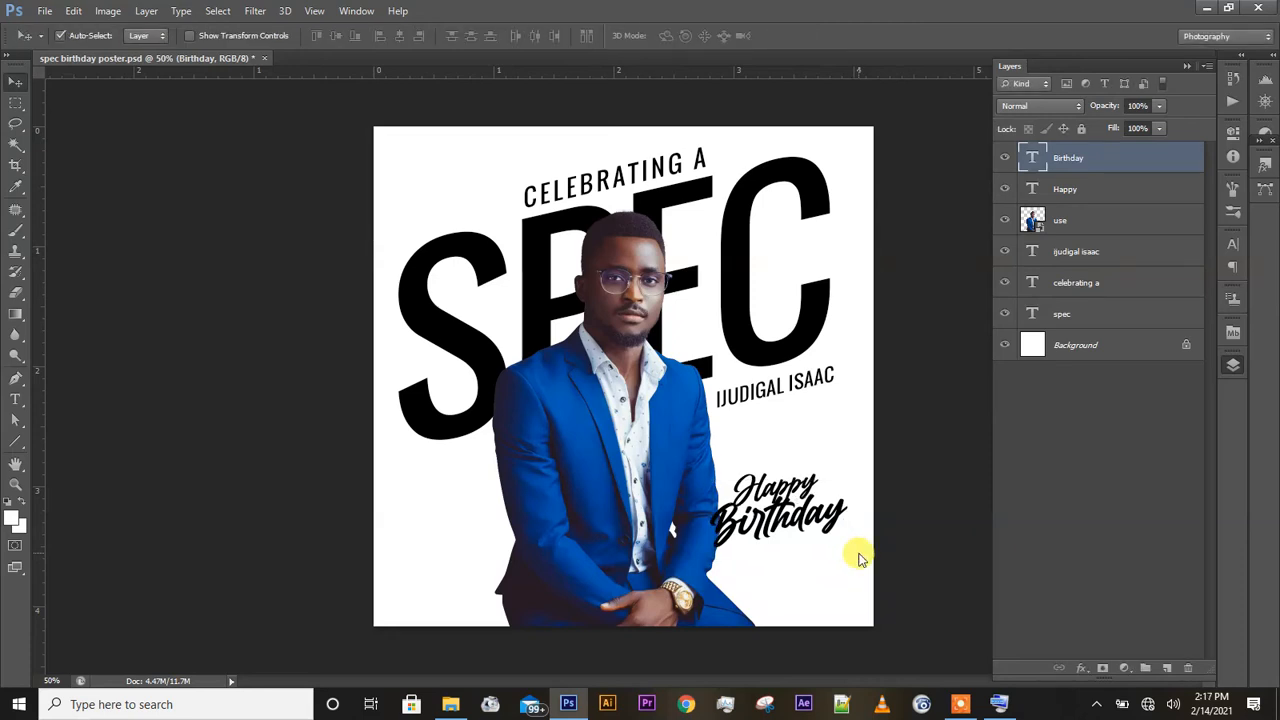
key("shift+Left")
key("shift+Down")
key("shift+Down")
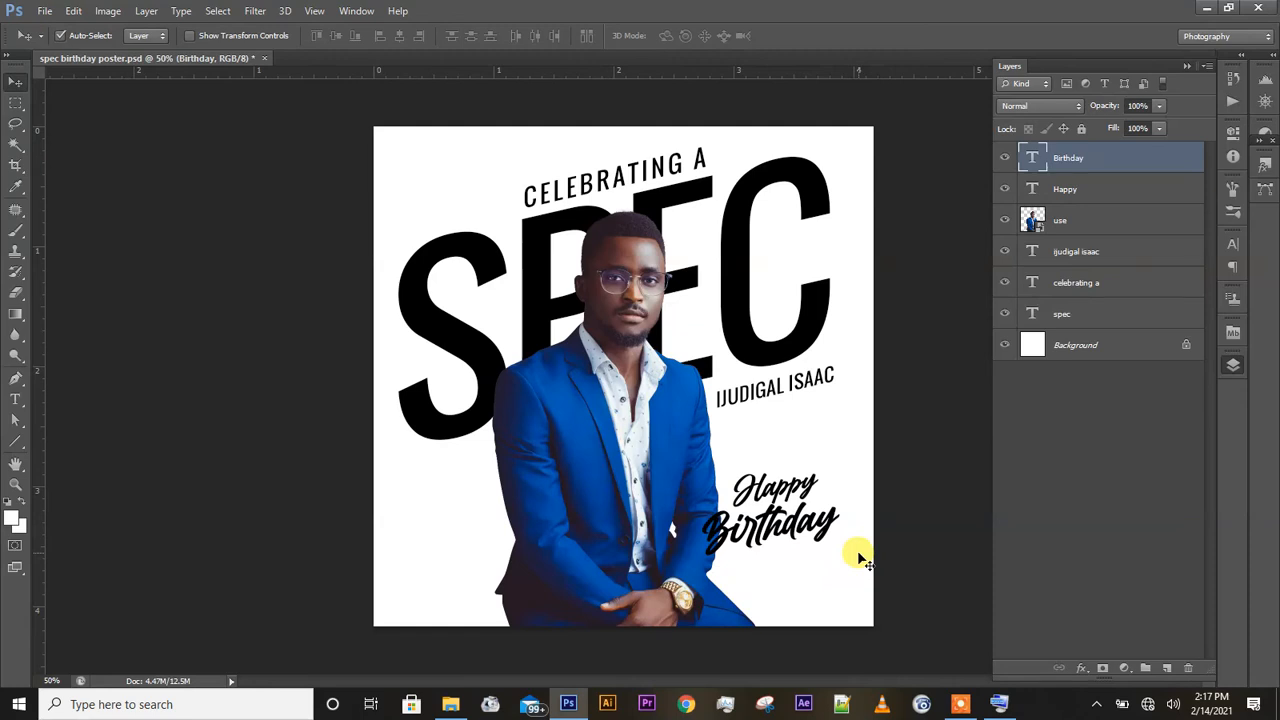
Nudge the "Happy" text left and slightly down so it sits close above the middle of "Birthday".
left_click(1066, 190)
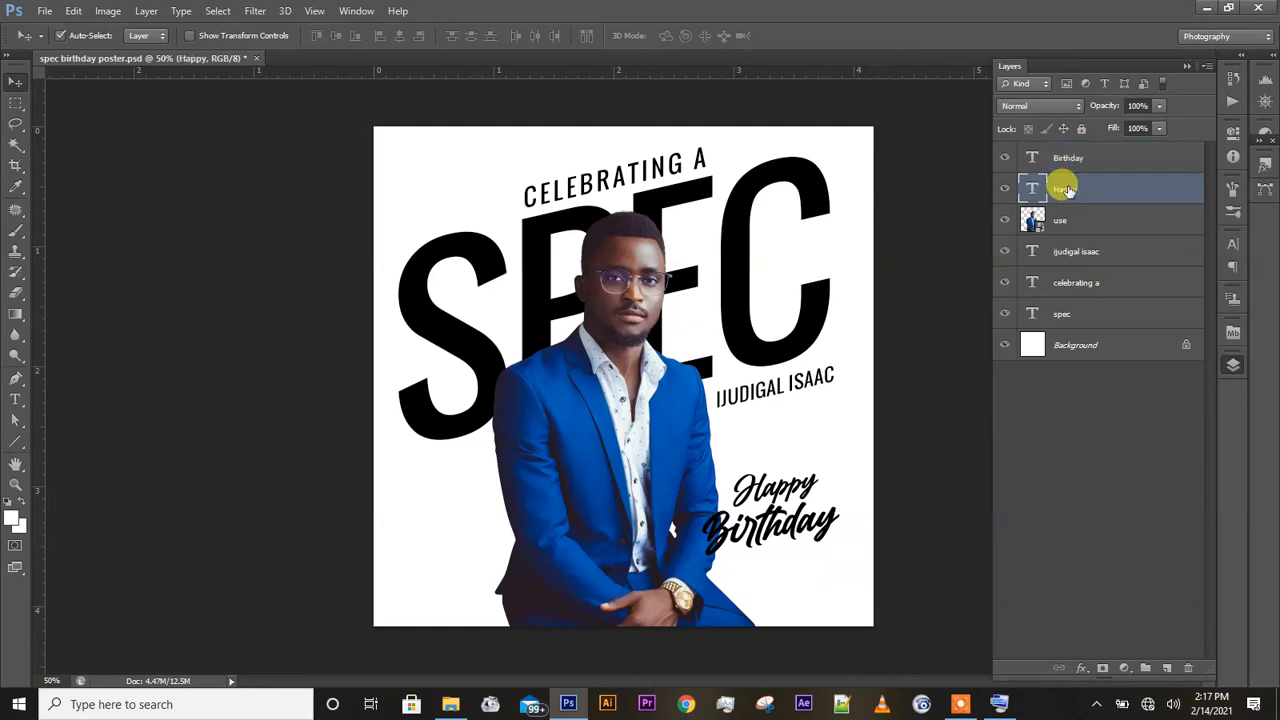
key("shift+Left")
key("shift+Left")
key("shift+Down")
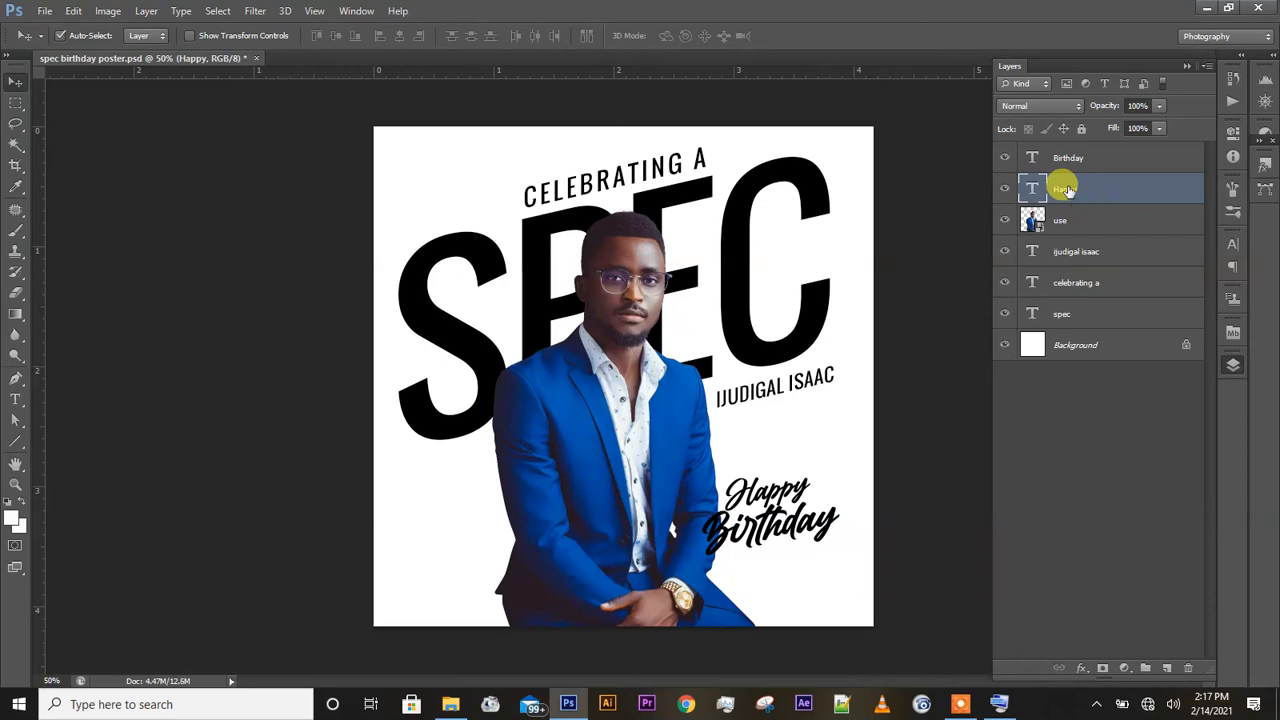
key("Left")
key("Left")
key("Left")
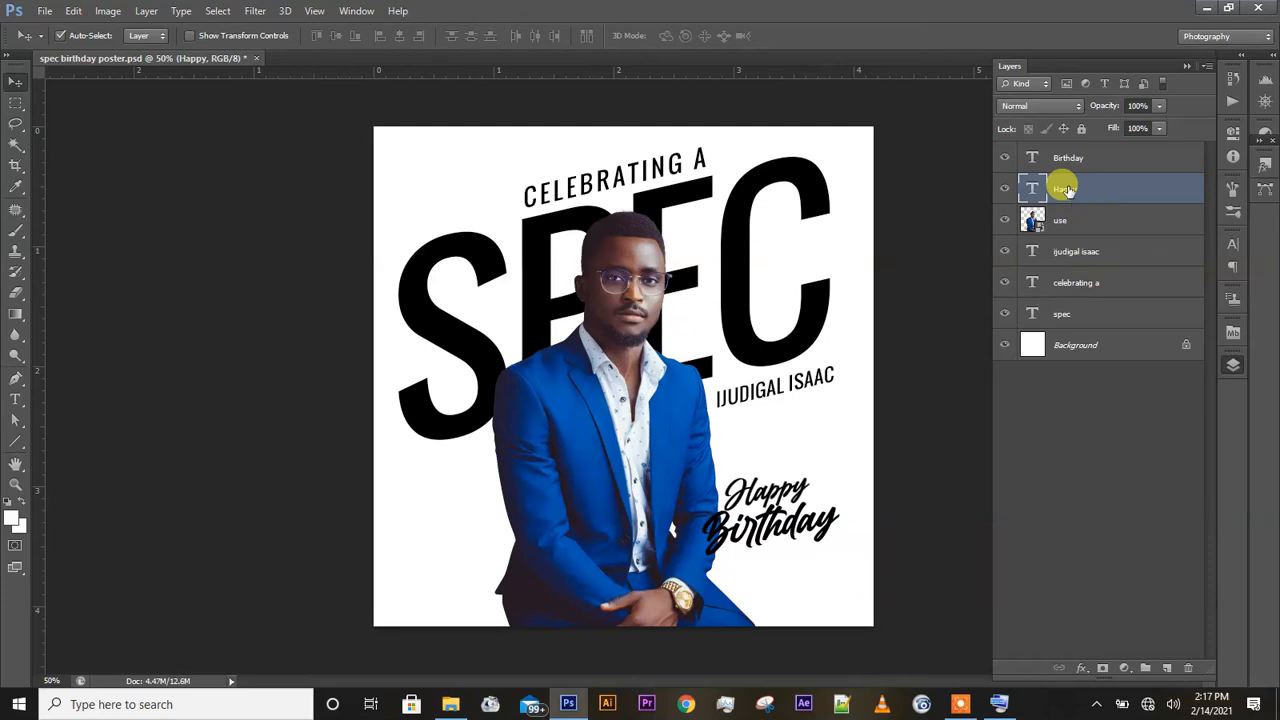
key("Right")
key("Right")
key("Right")
key("Right")
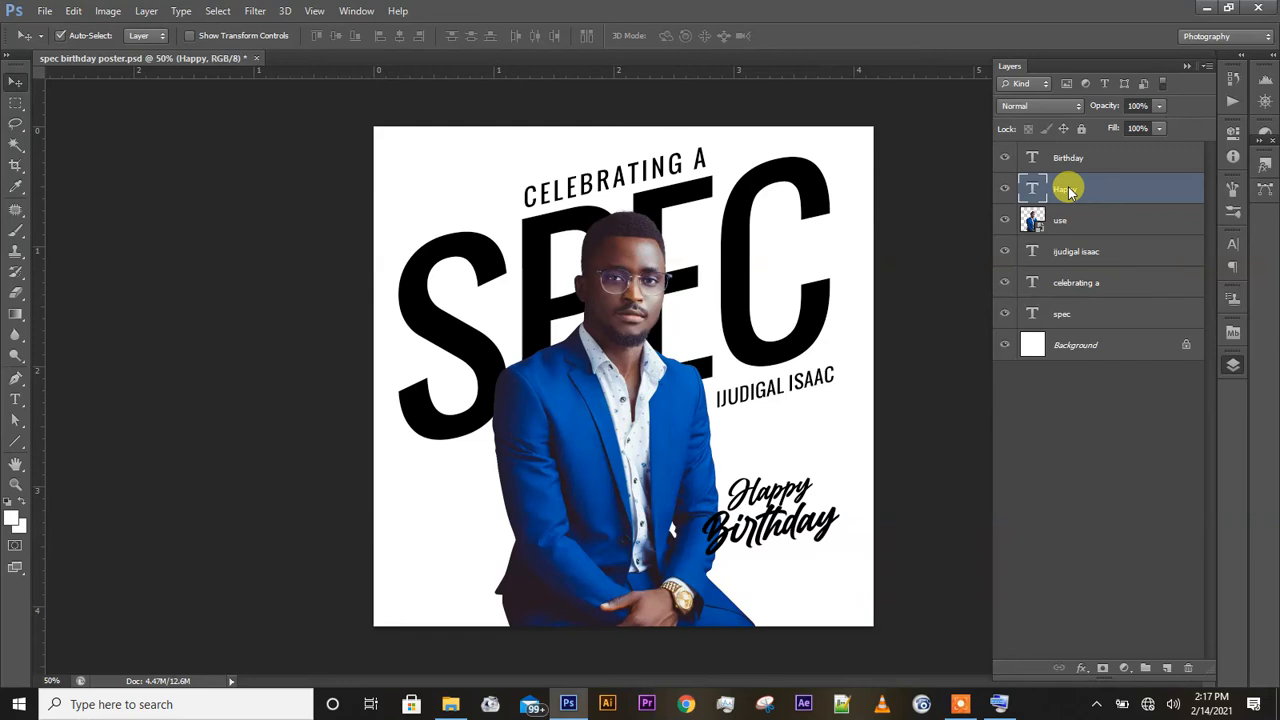
key("Left")
key("Left")
key("Up")
key("Up")
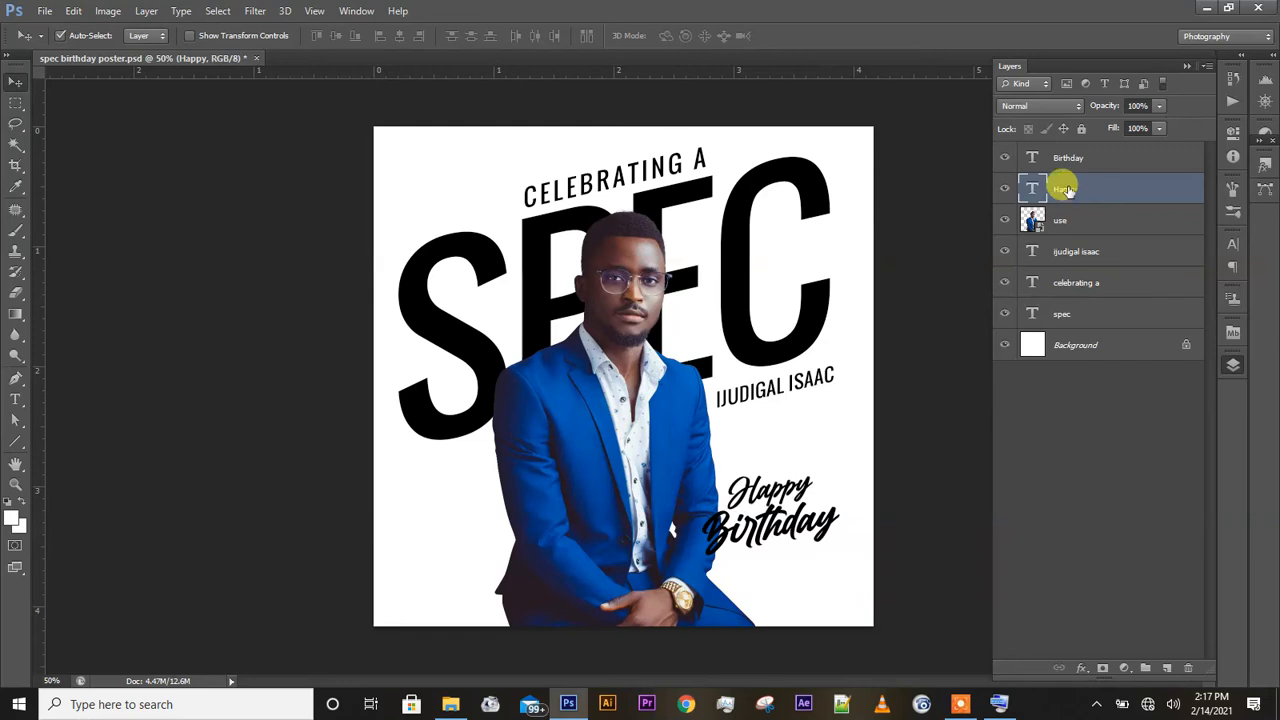
key("Left")
key("Left")
key("Up")
key("Up")
key("Left")
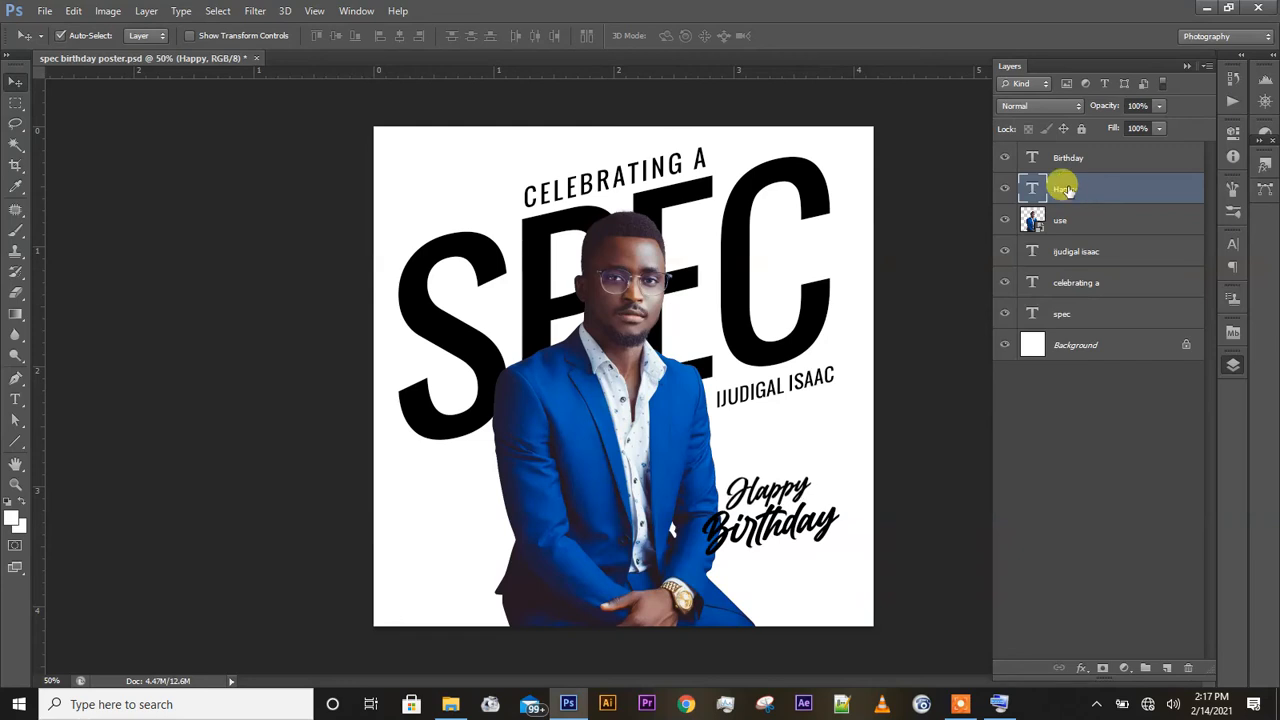
key("Right")
key("Right")
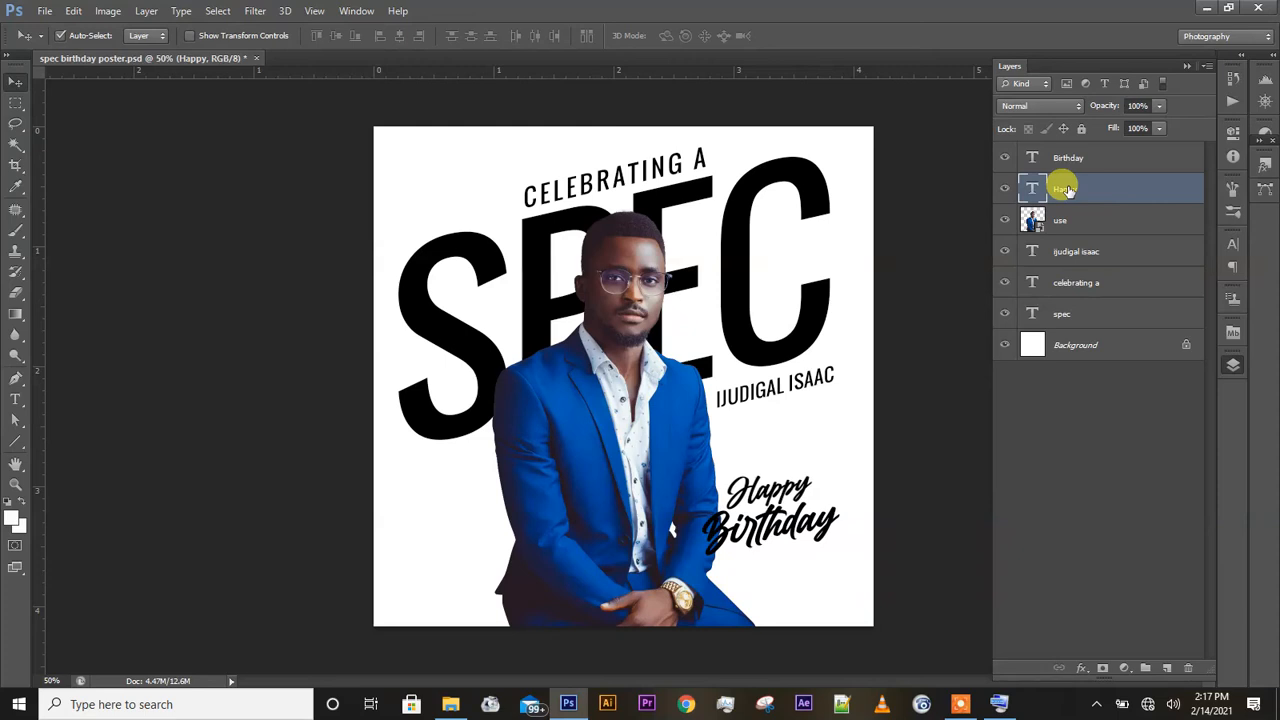
key("Down")
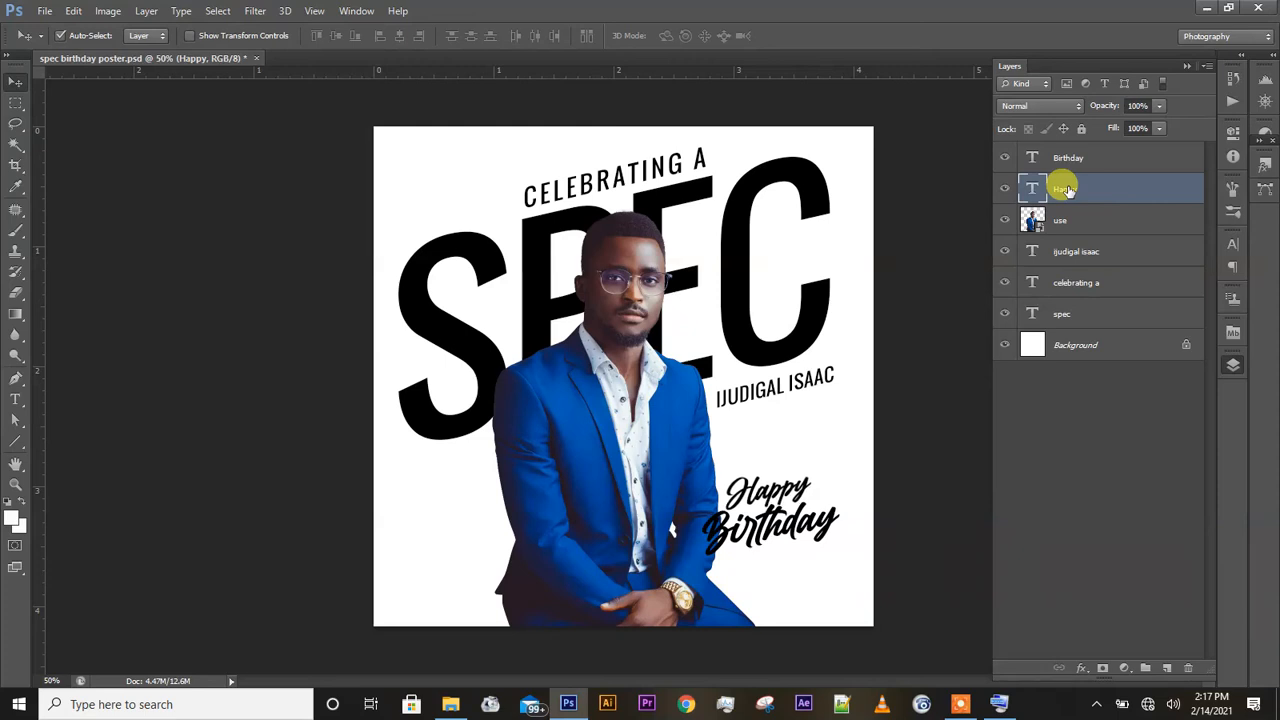
Try the "Happy" text farther right above the end of "Birthday" and shift it back left.
key("shift+Right")
key("shift+Right")
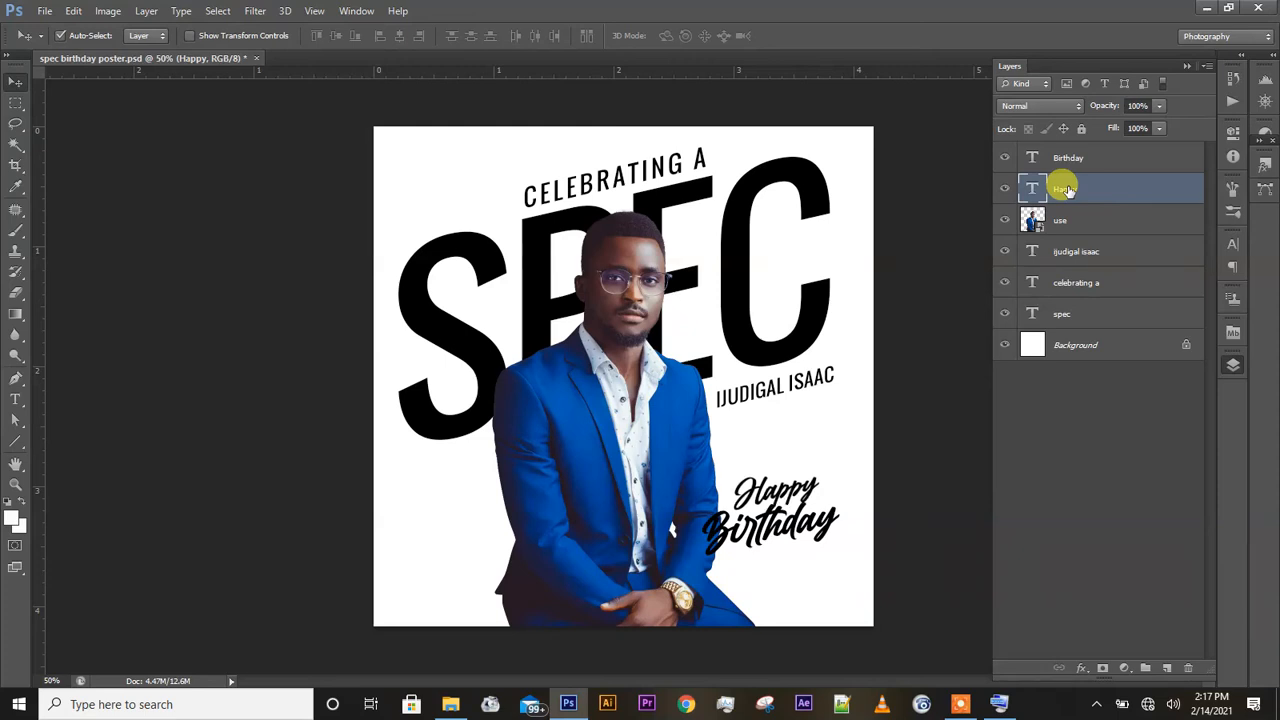
key("shift+Right")
key("shift+Right")
key("shift+Right")
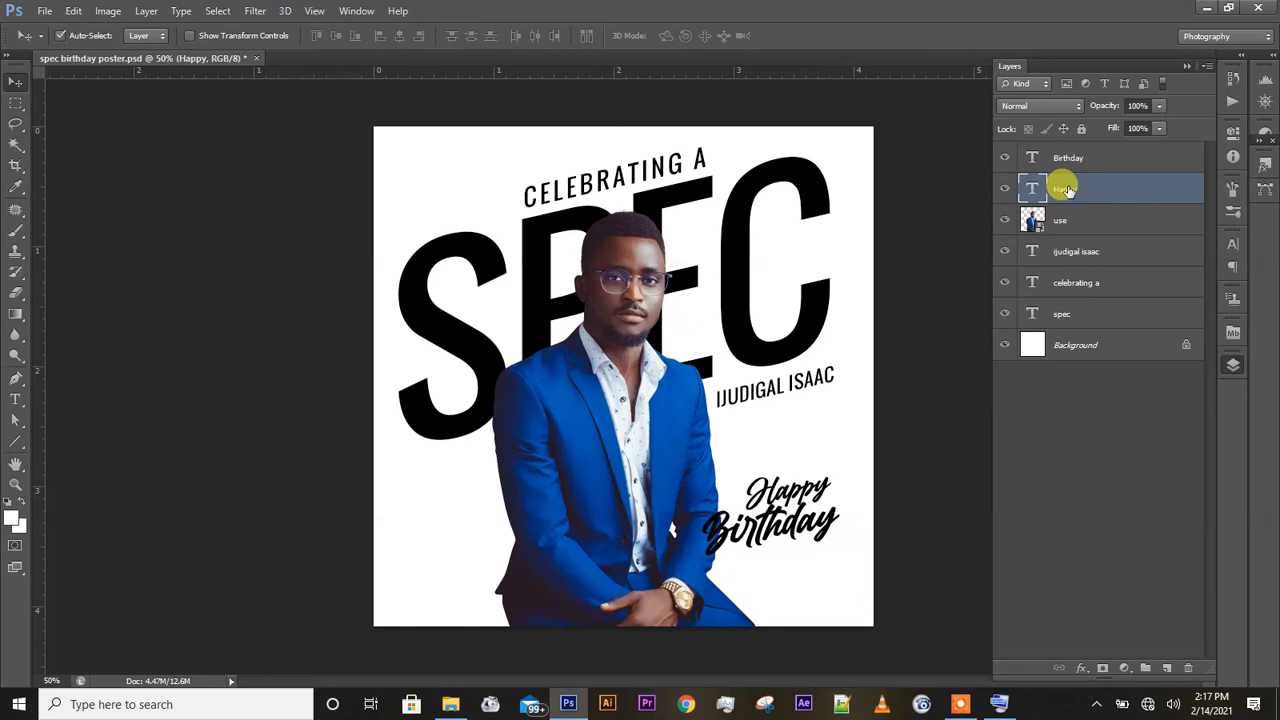
key("shift+Right")
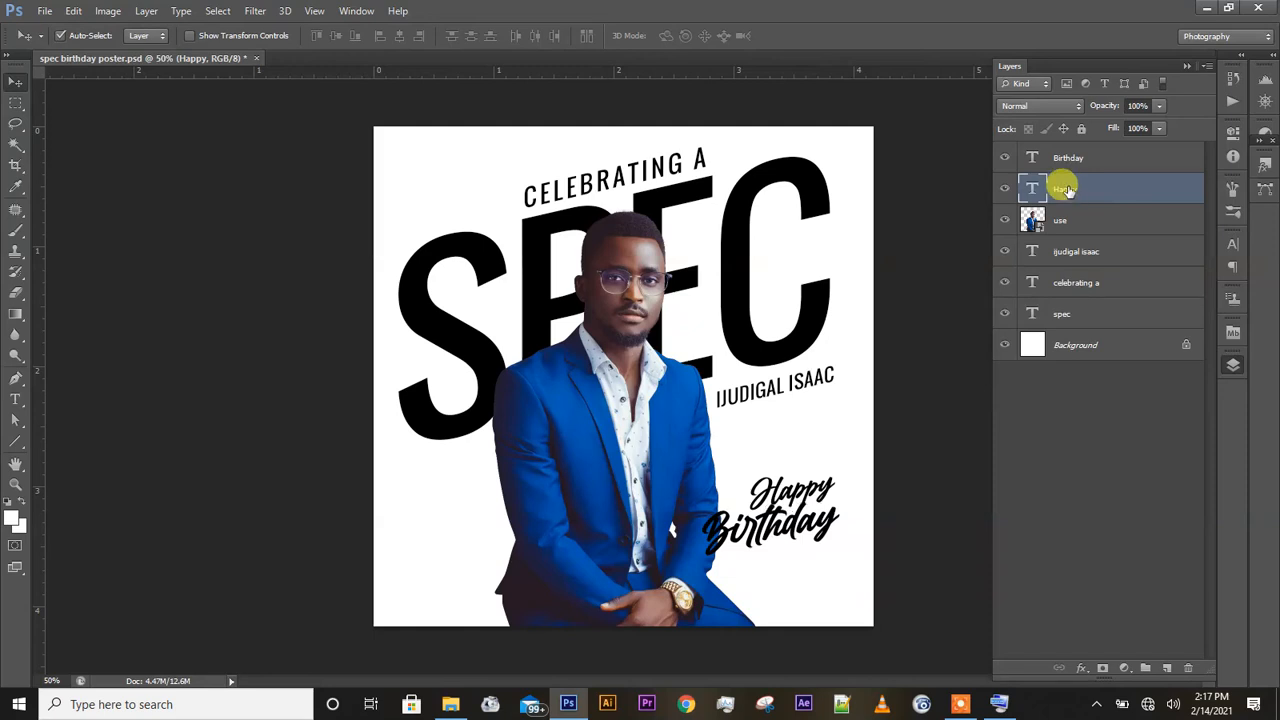
key("shift+Left")
key("shift+Left")
key("shift+Left")
key("shift+Left")
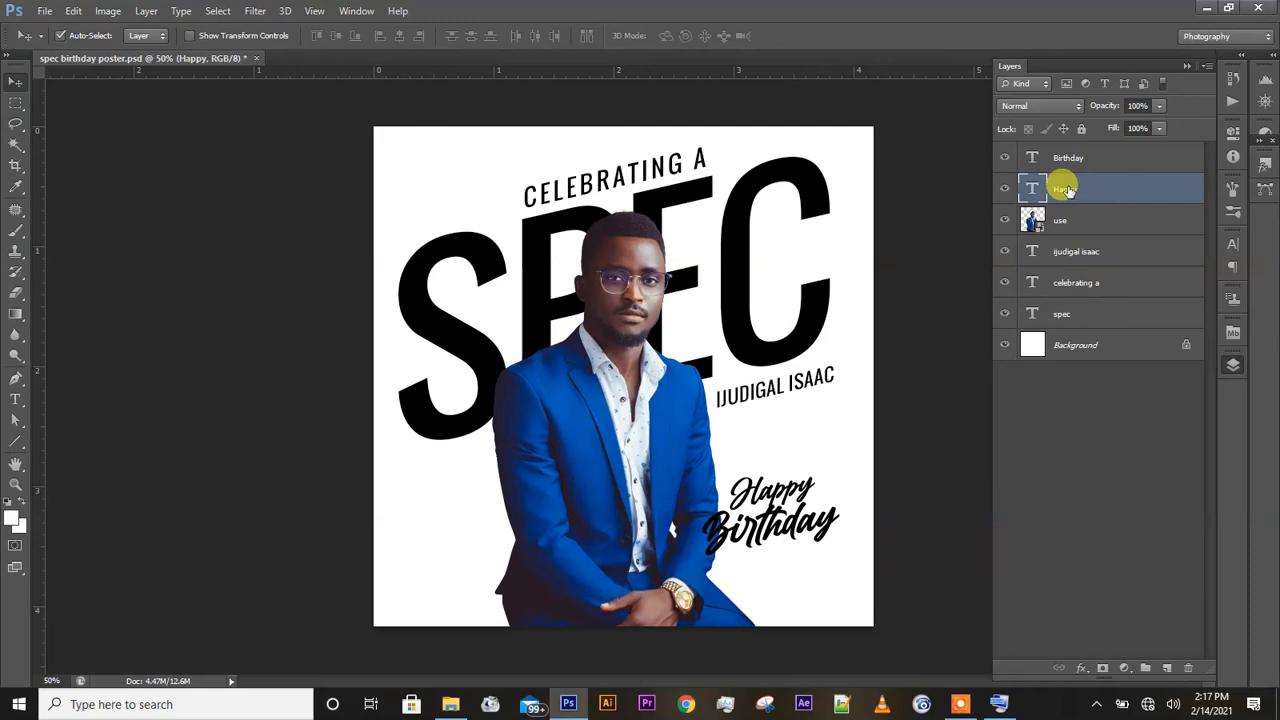
key("shift+Left")
key("shift+Left")
Fine-tune the "Happy" text's position in small nudges, raising it slightly above the middle of "Birthday".
key("Right")
key("Right")
key("Right")
key("Right")
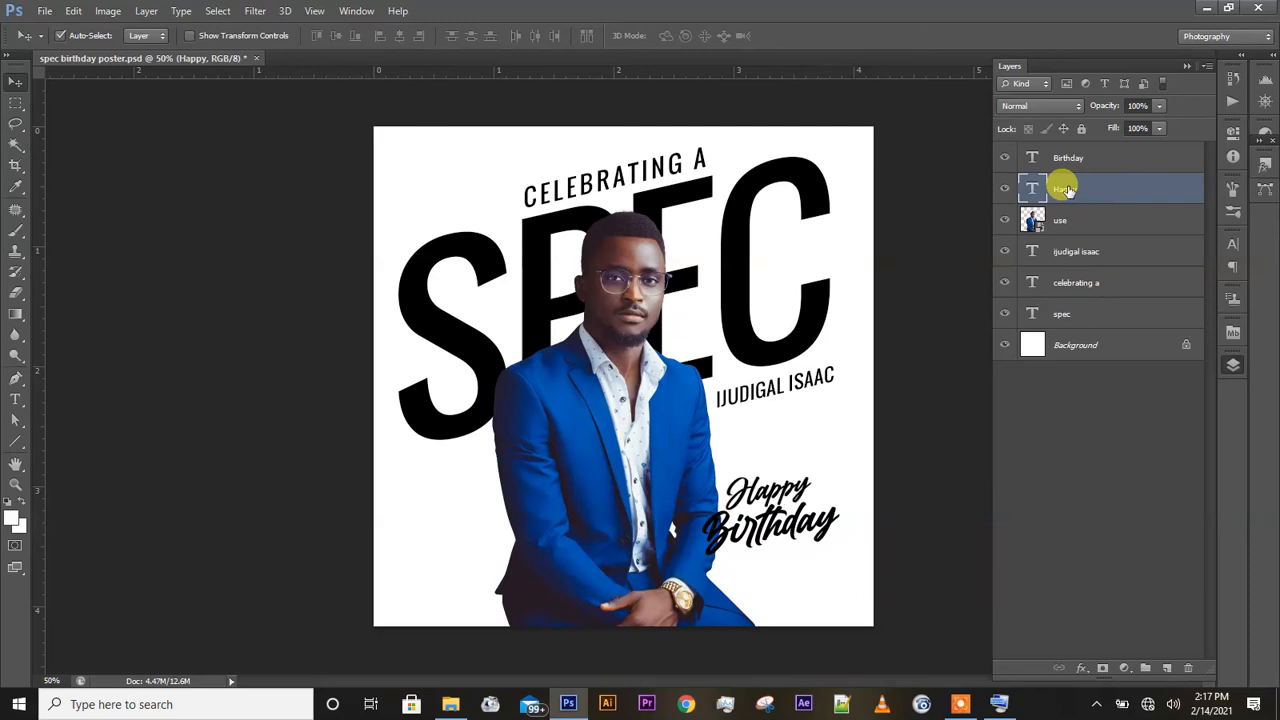
key("Right")
key("Right")
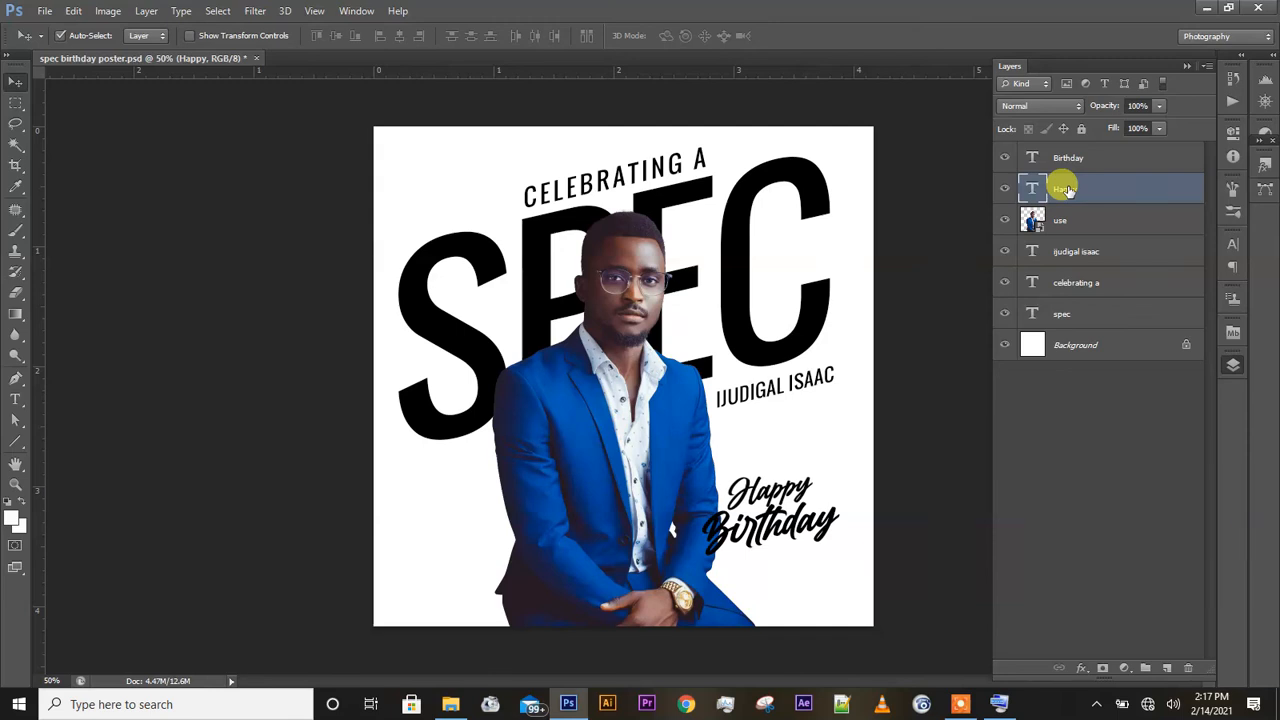
key("Up")
key("Up")
key("Up")
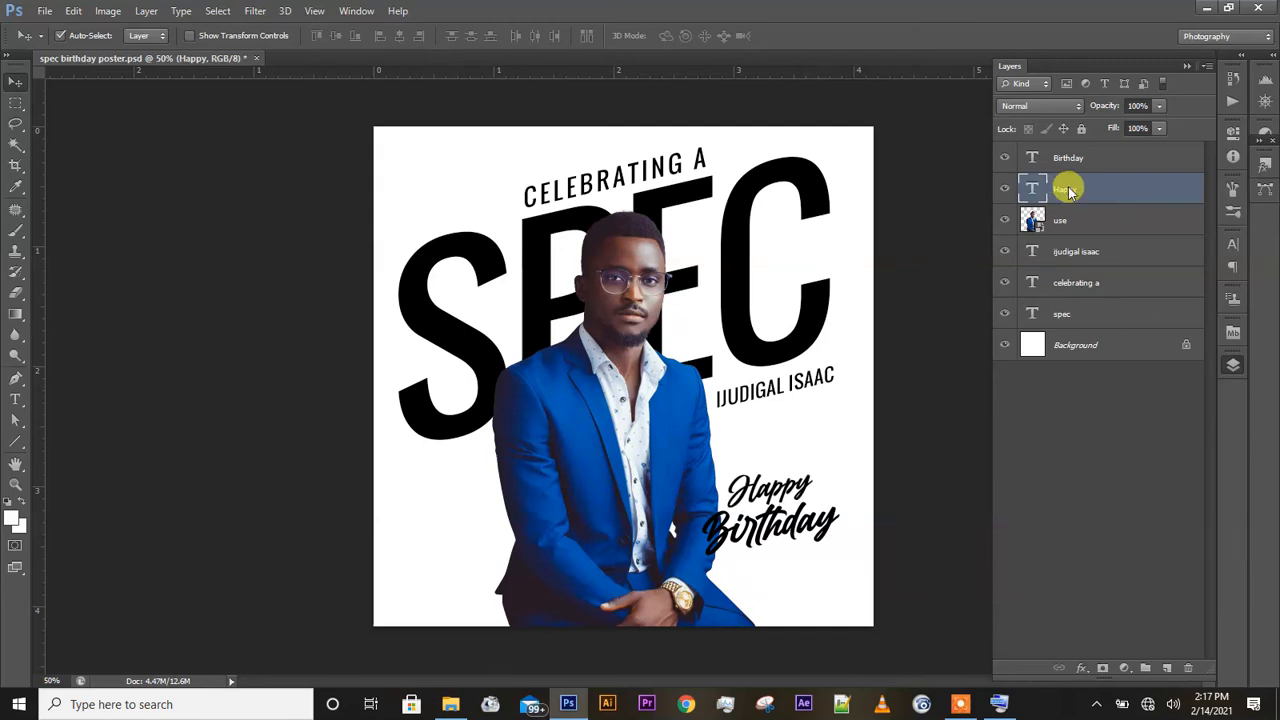
key("Left")
key("Left")
key("Left")
key("Left")
key("Left")
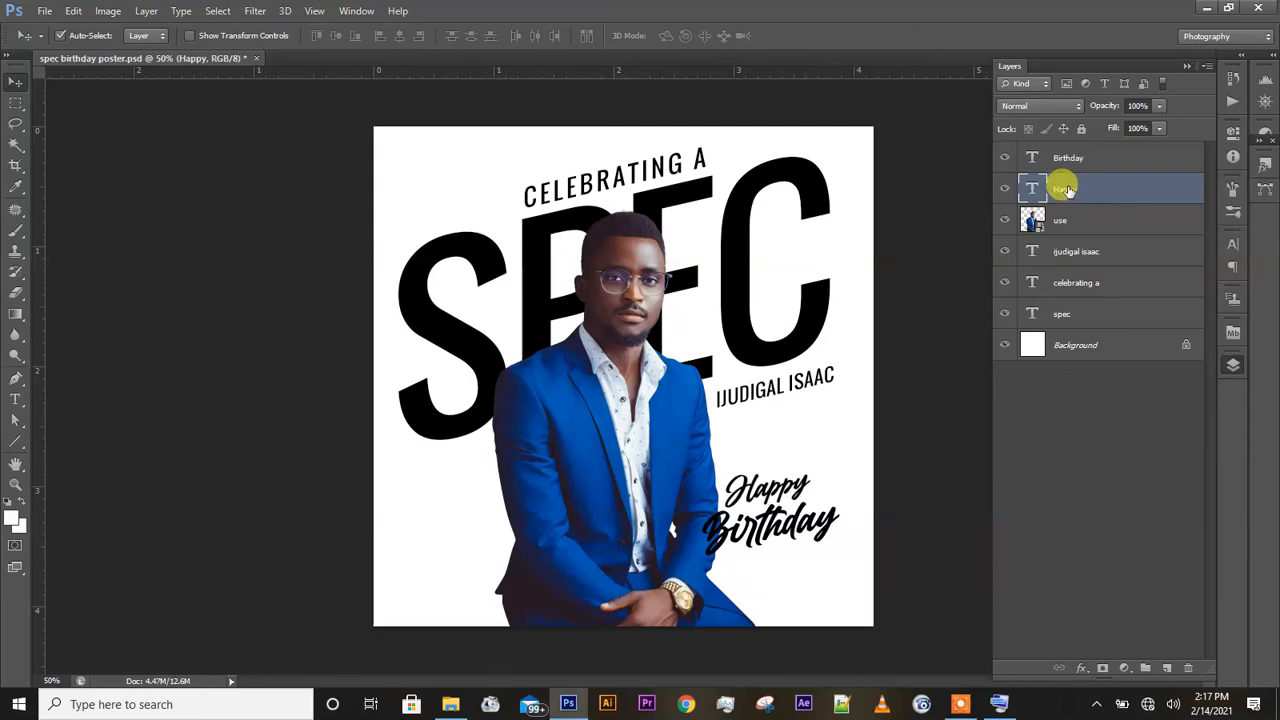
Nudge the "Happy" text slightly right above "Birthday" and deselect it.
key("Left")
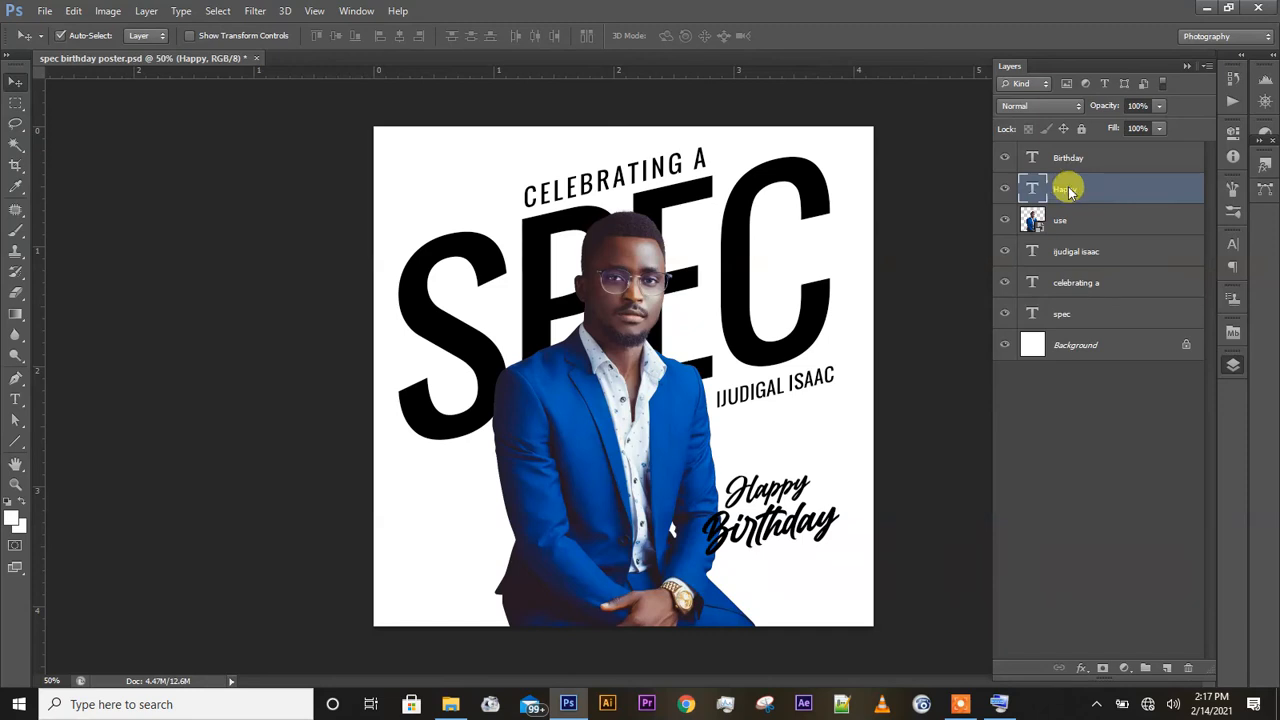
key("Right")
key("Right")
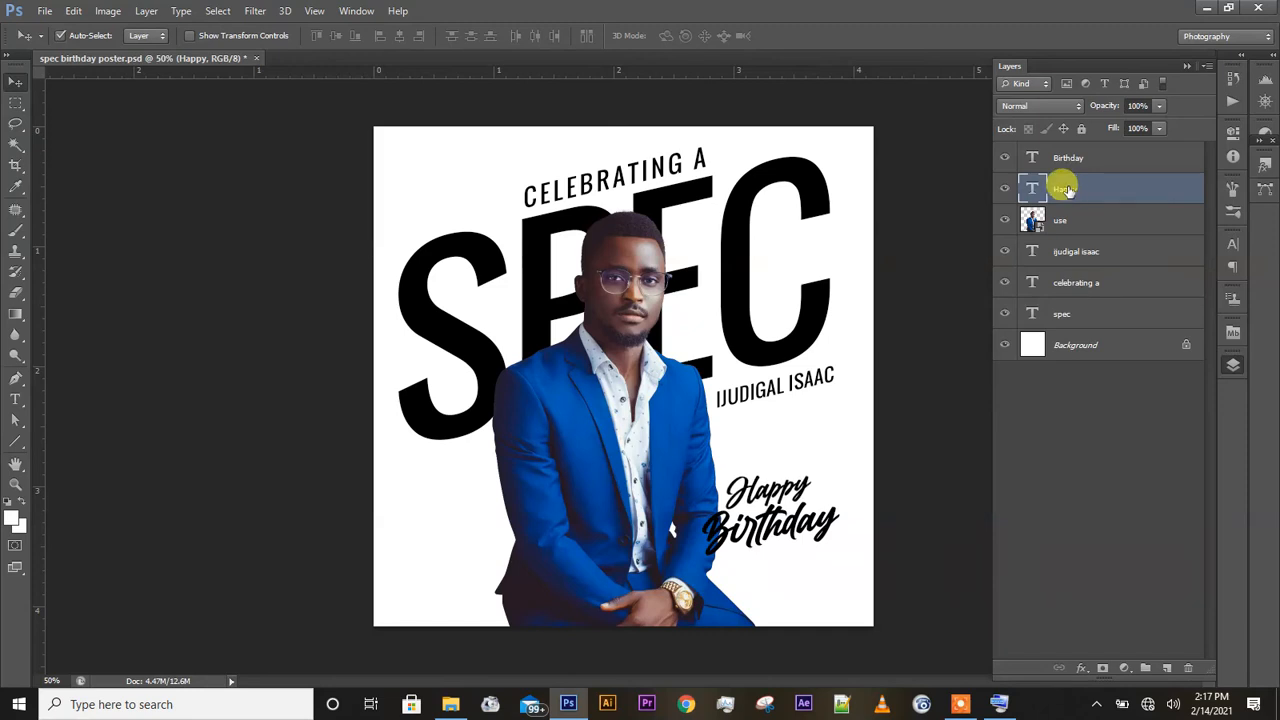
key("Right")
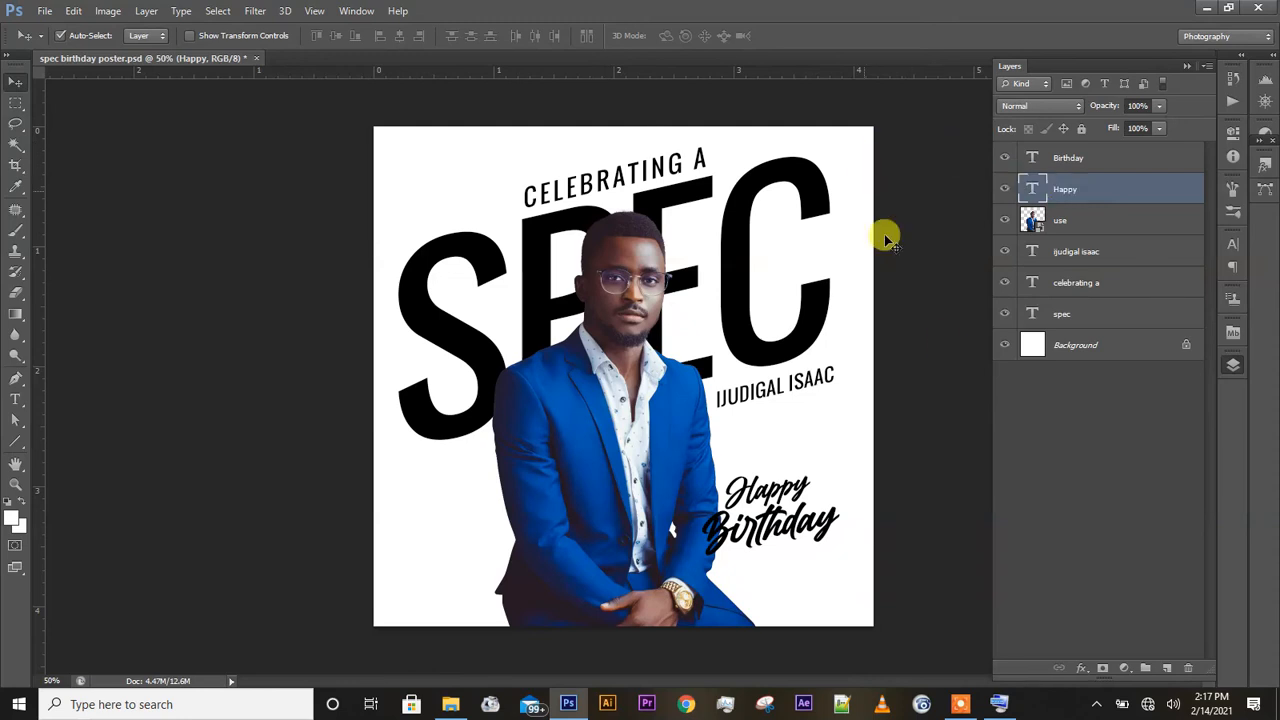
left_click(932, 440)
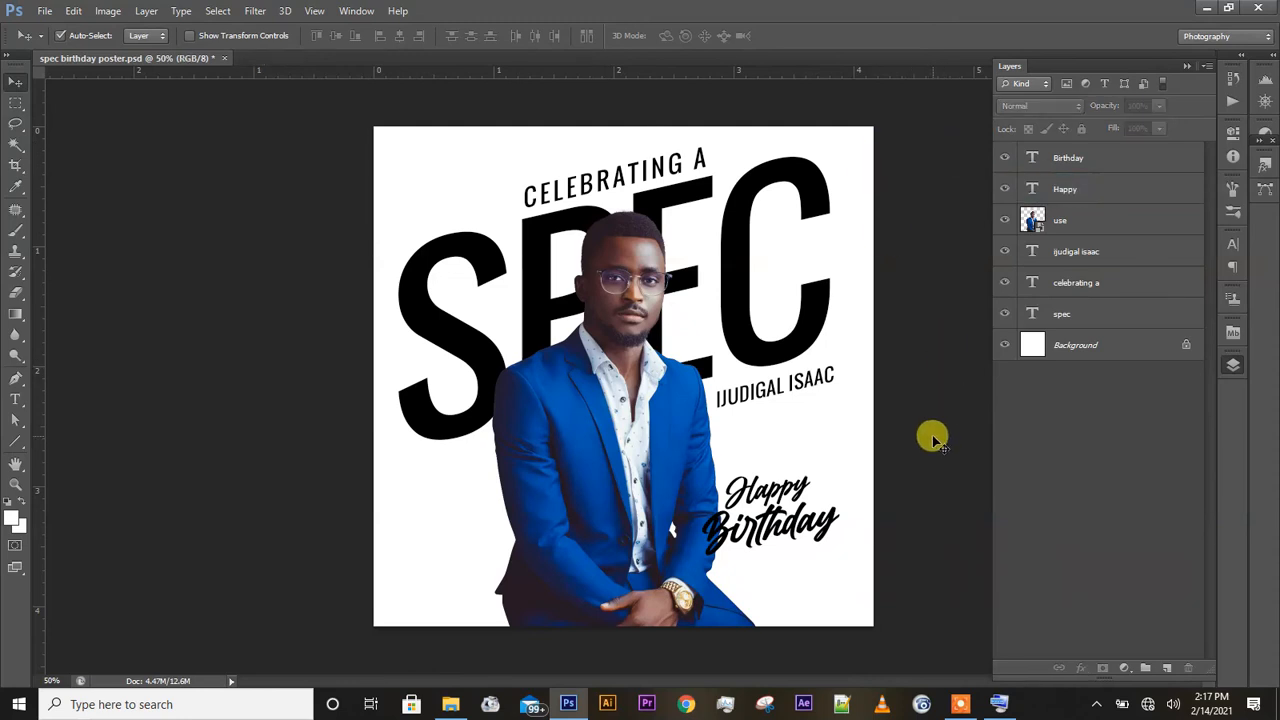
Save the poster document.
key("ctrl+minus")
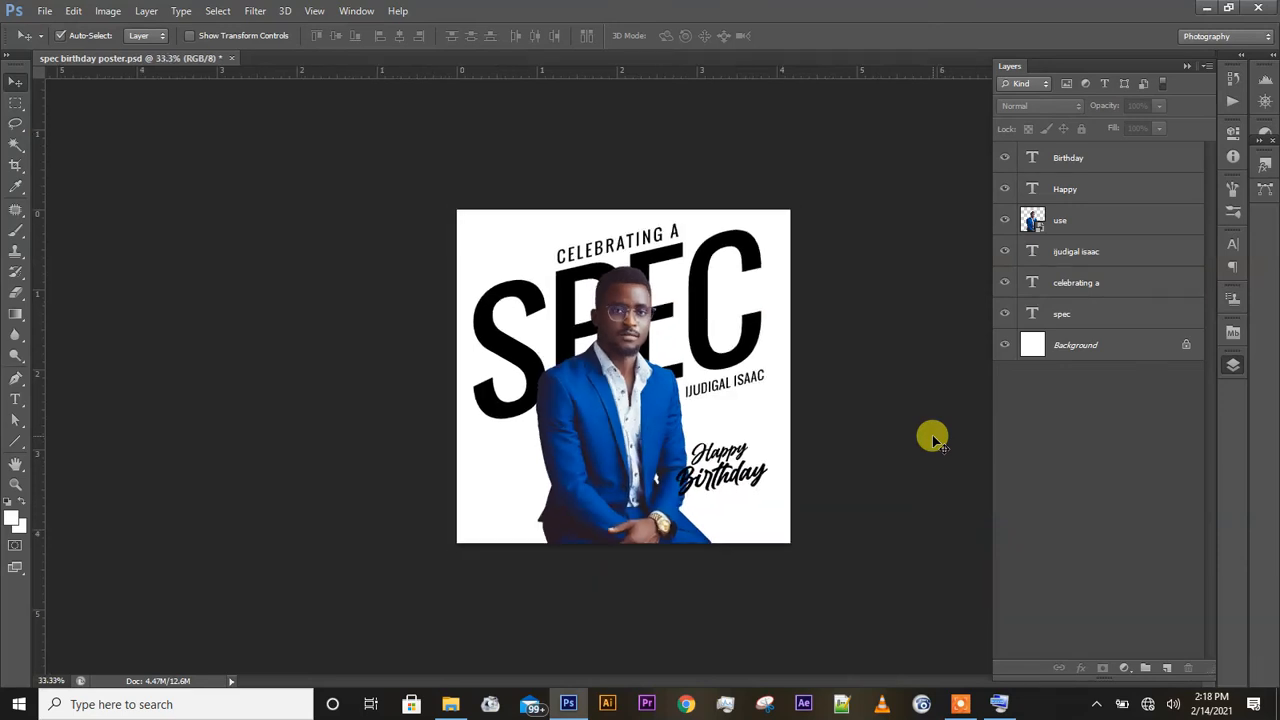
key("ctrl+s")
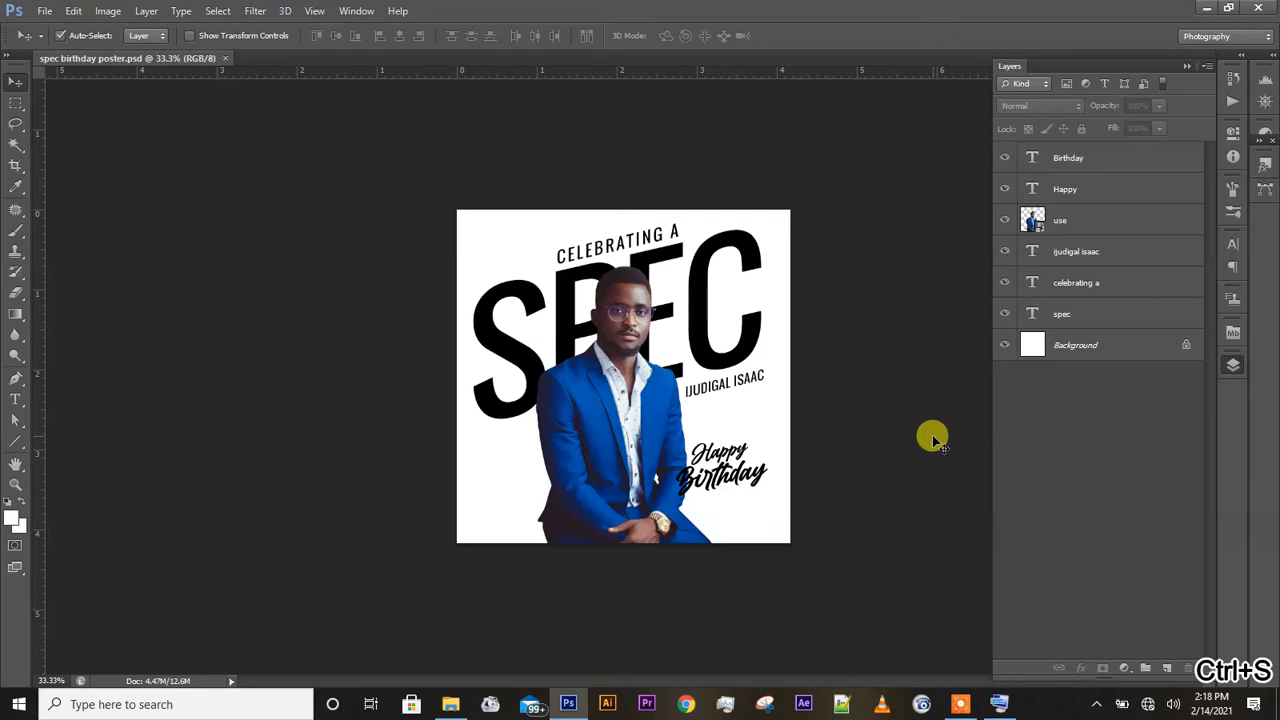
key("ctrl+0")
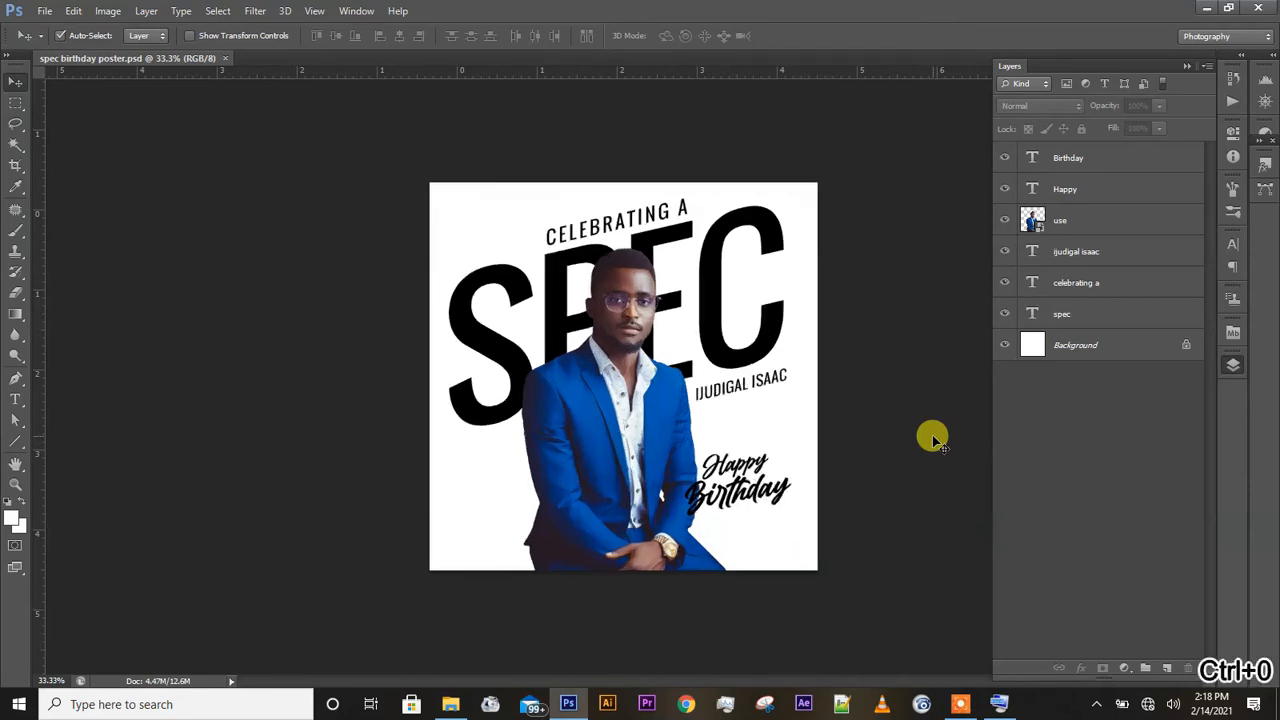
key("ctrl+minus")
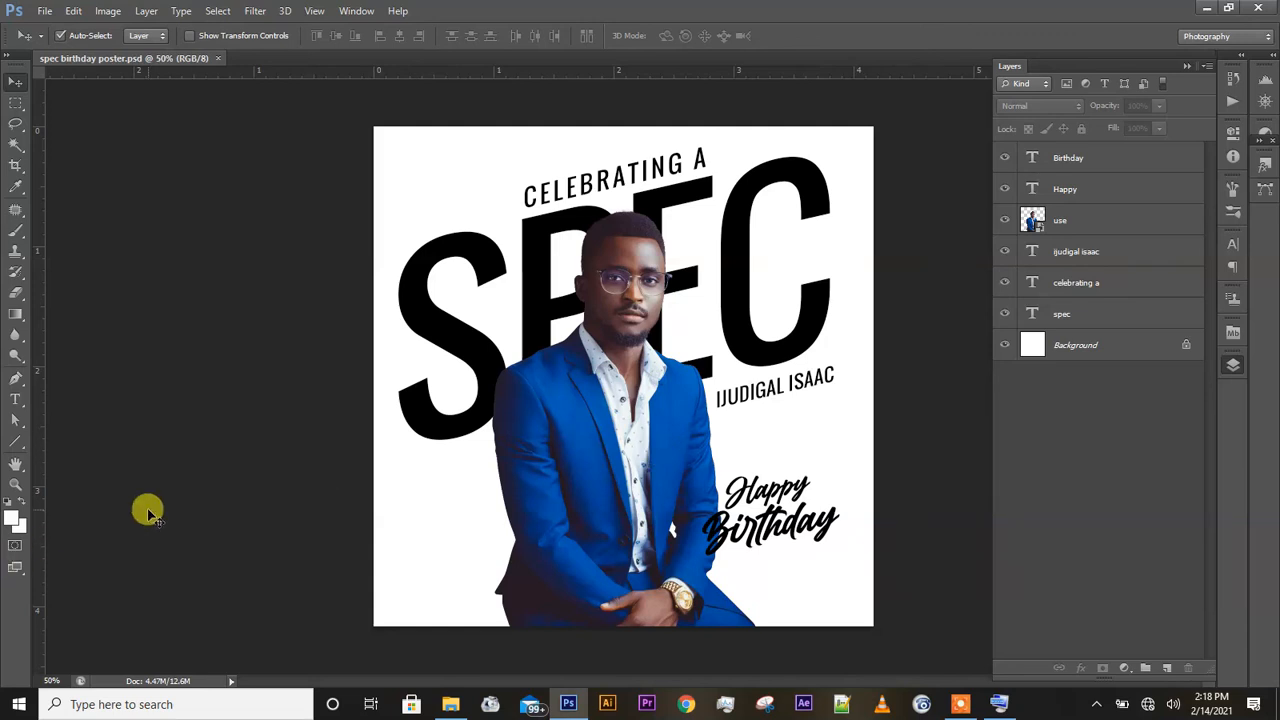
Set the foreground colour to black and start a text line in the blank area below the letter S.
left_click(8, 520)
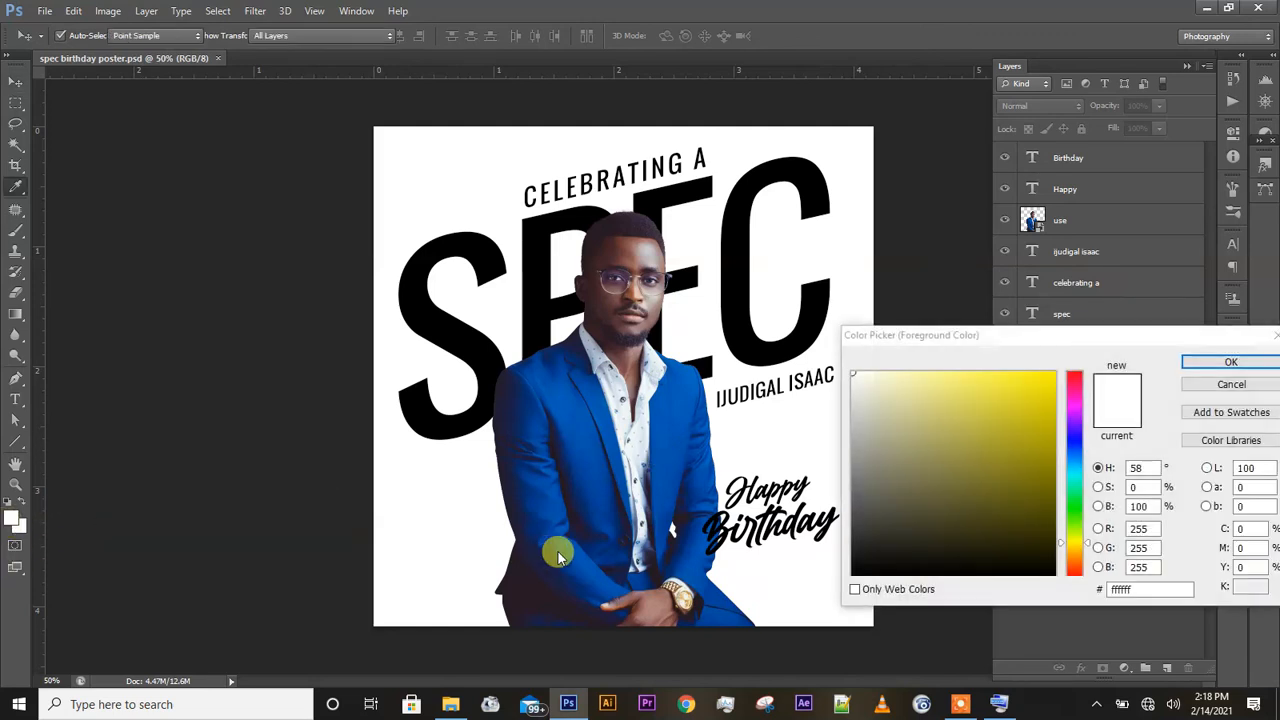
left_click_drag(903, 552, 829, 580)
key("Return")
key("v")
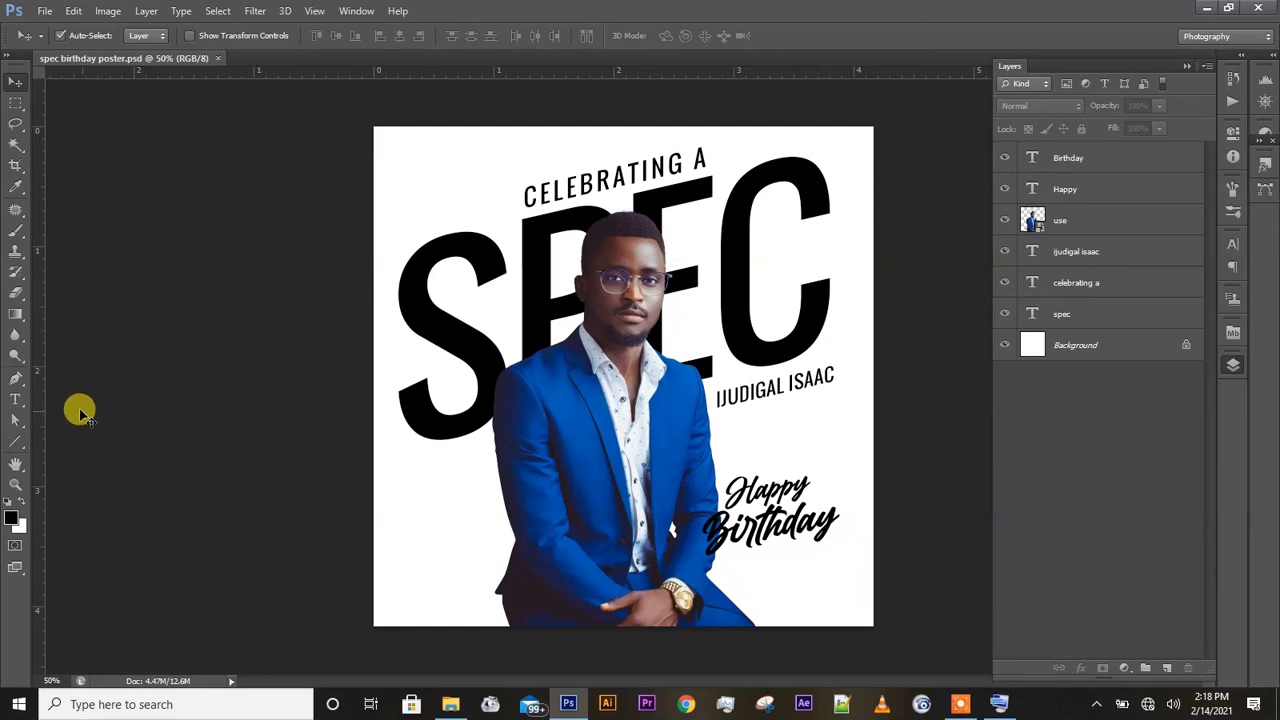
left_click(16, 399)
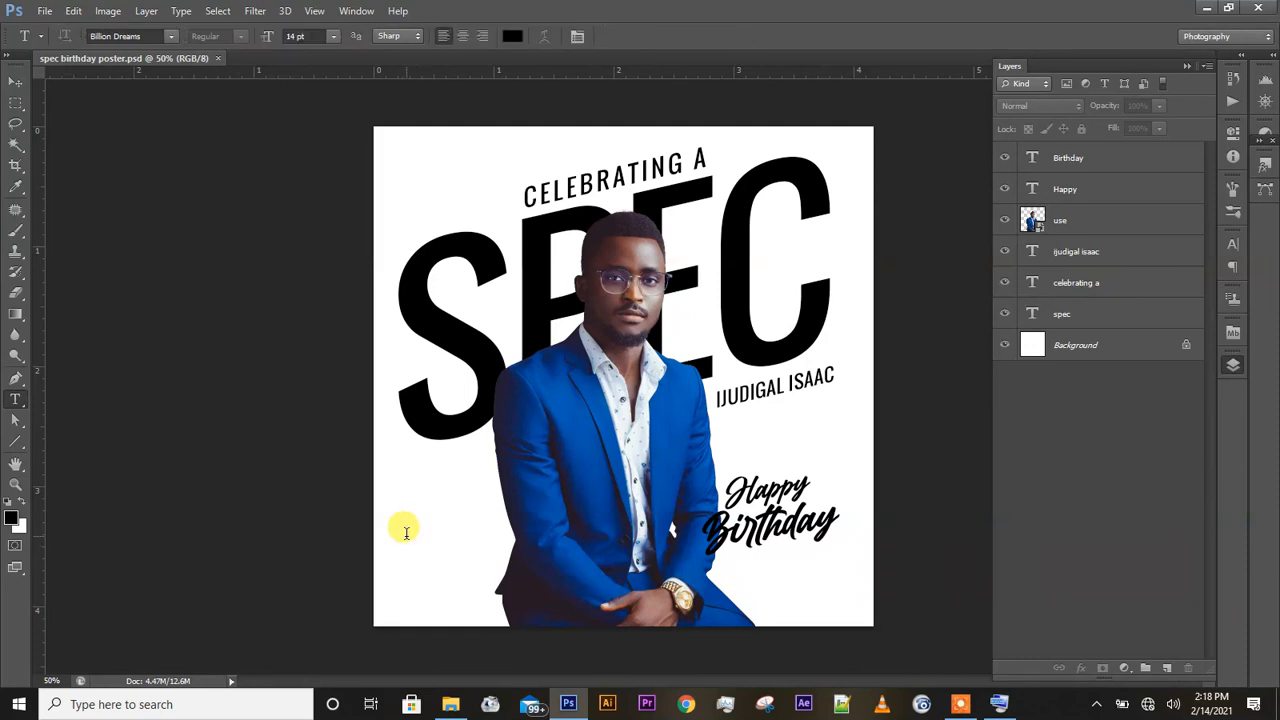
left_click(406, 532)
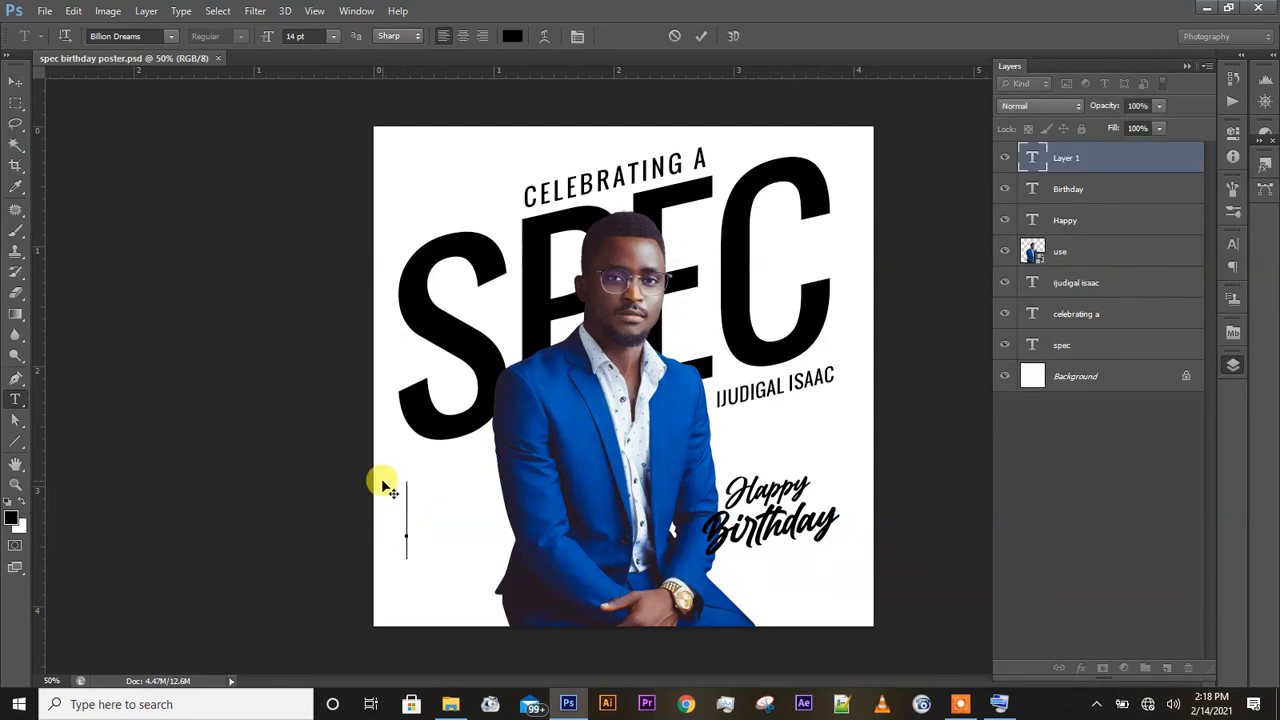
type("14")
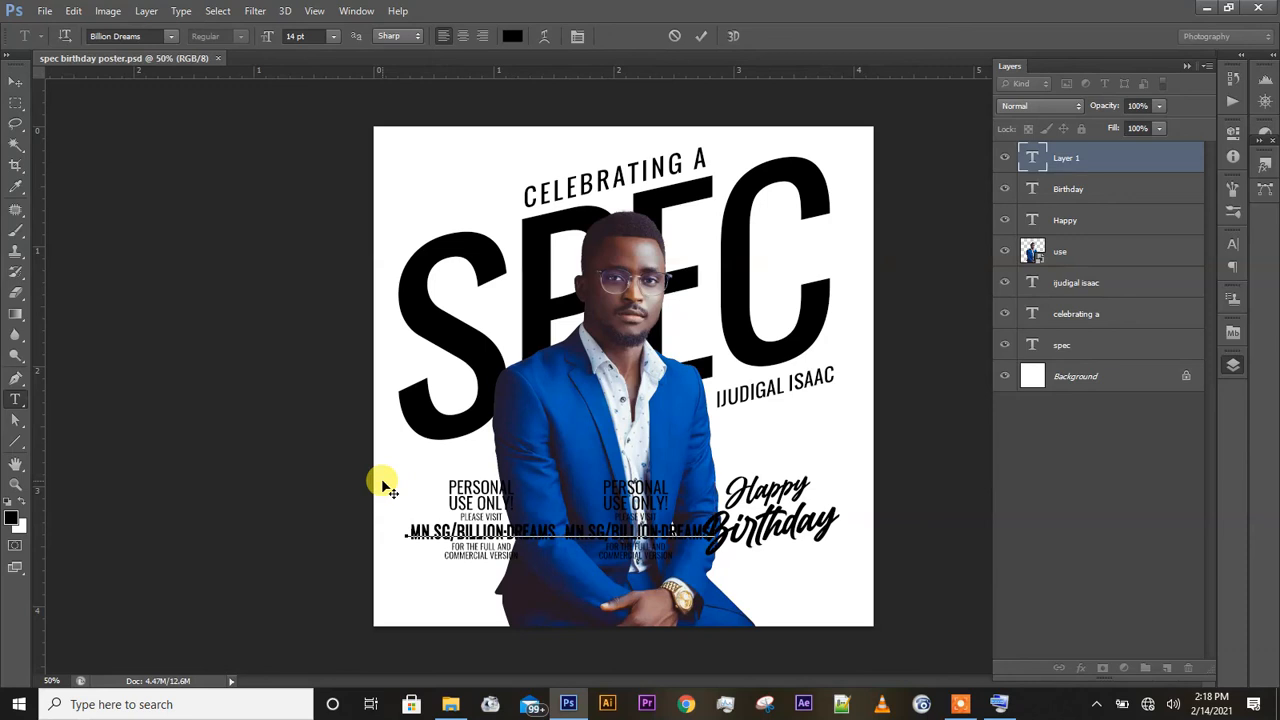
key("ctrl+a")
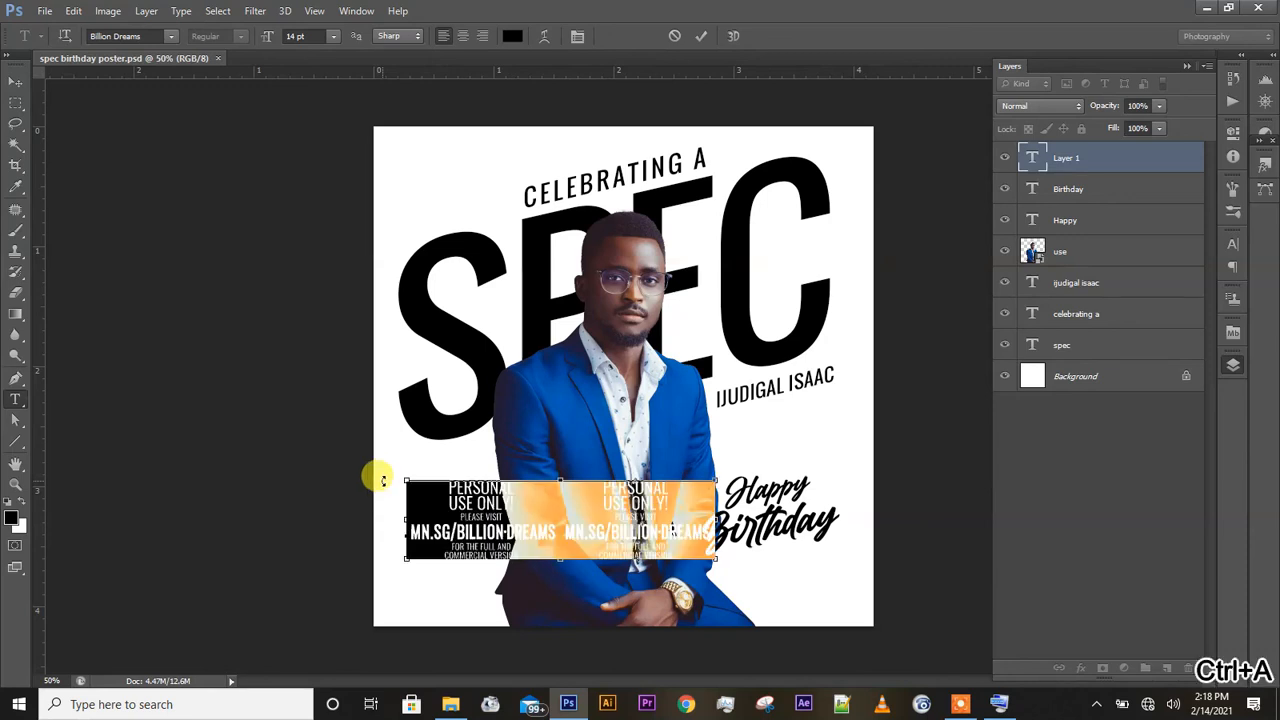
key("BackSpace")
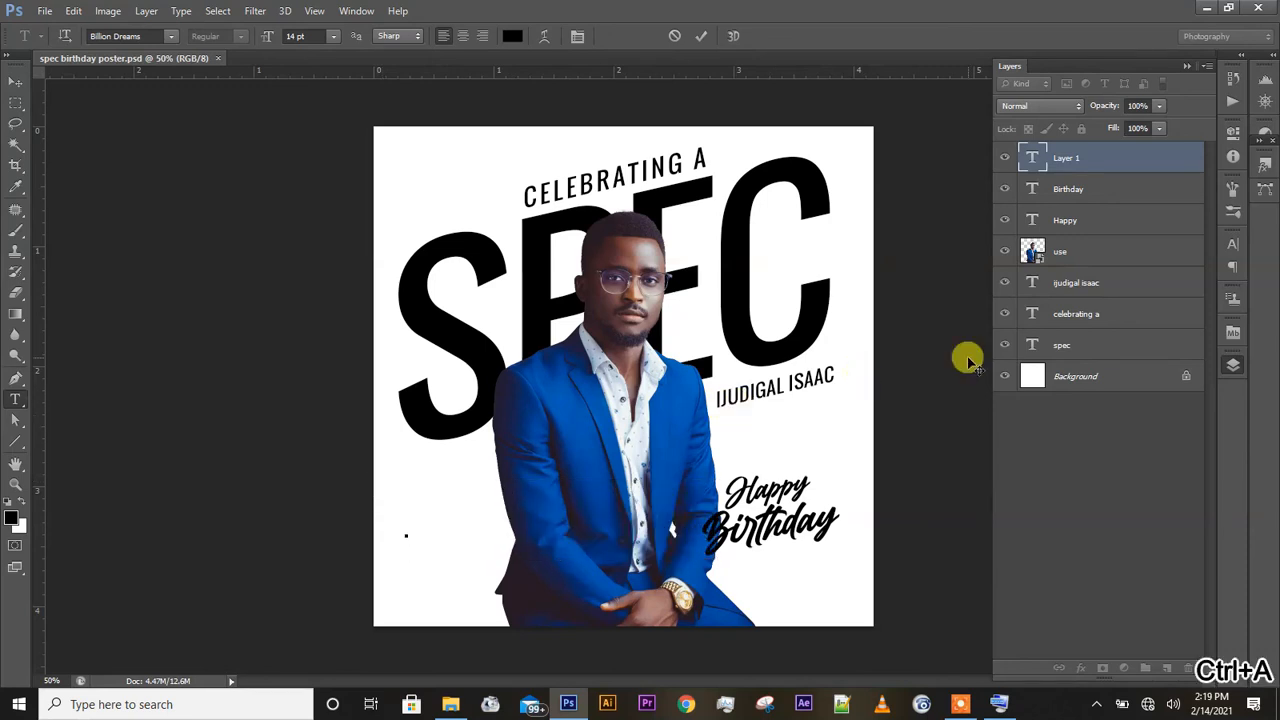
Set the new text line's font to Oswald at 10 pt.
left_click(1232, 245)
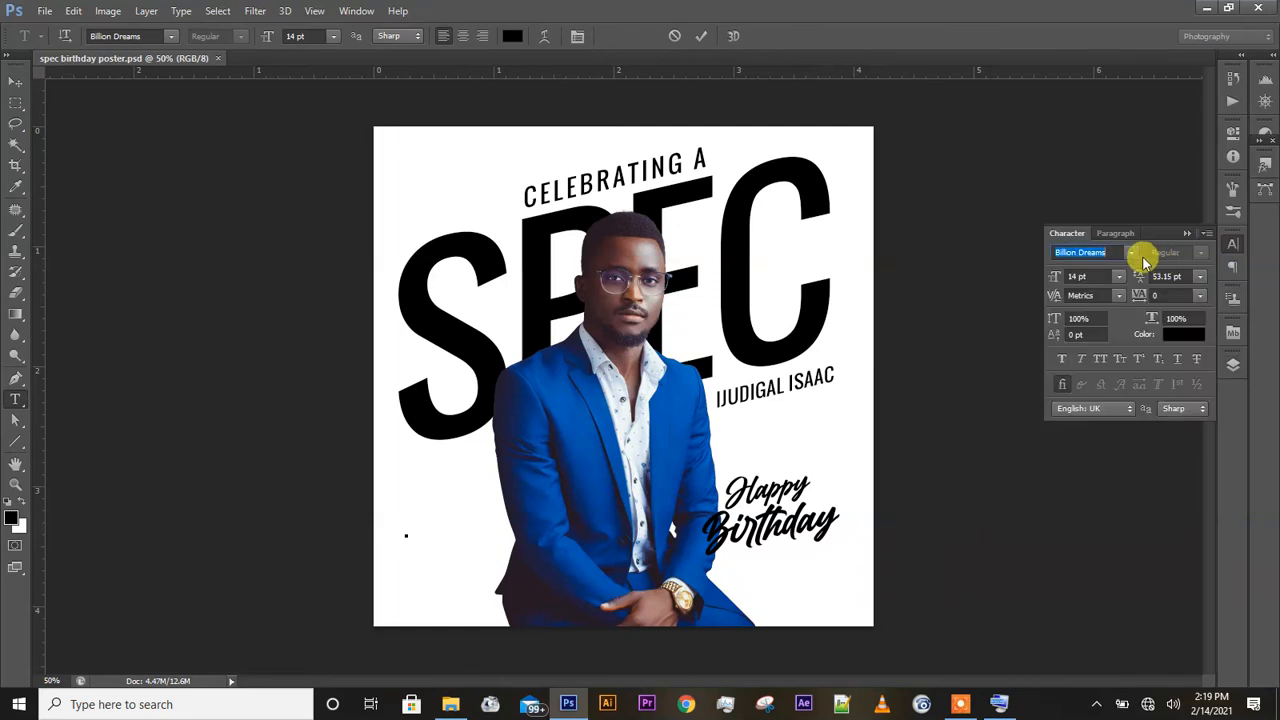
left_click(1112, 252)
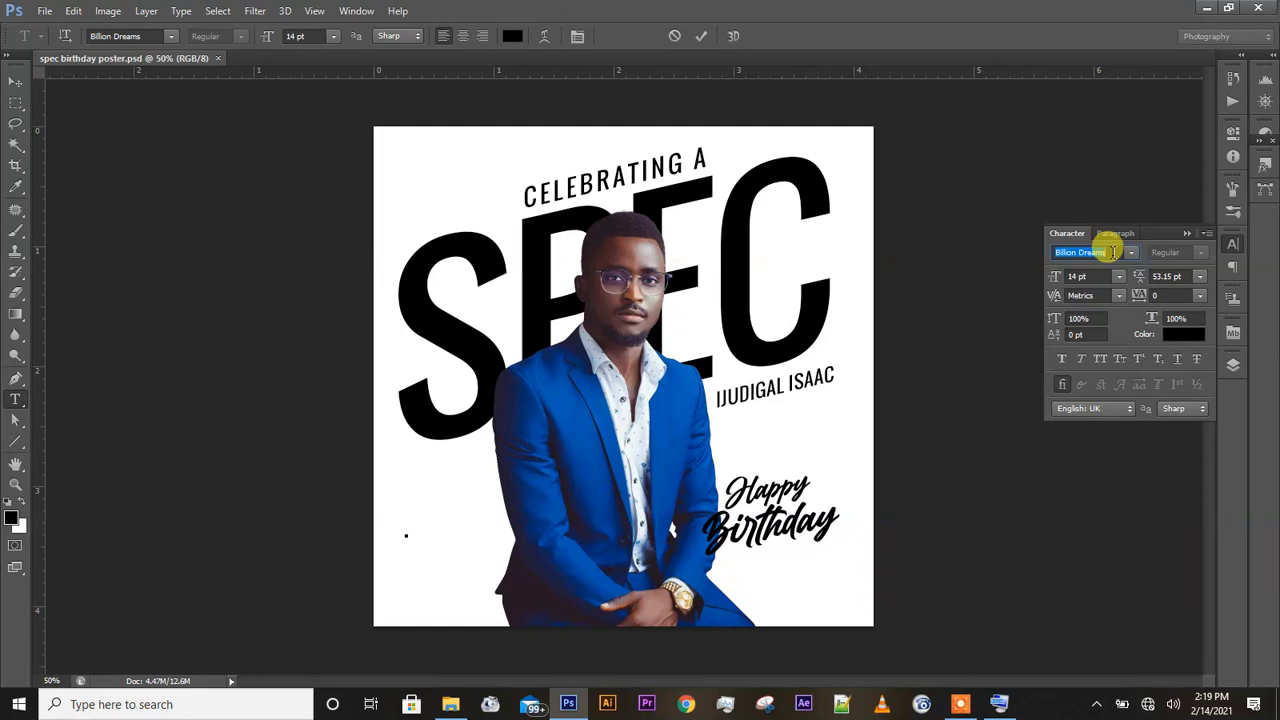
type("Oswald")
key("Return")
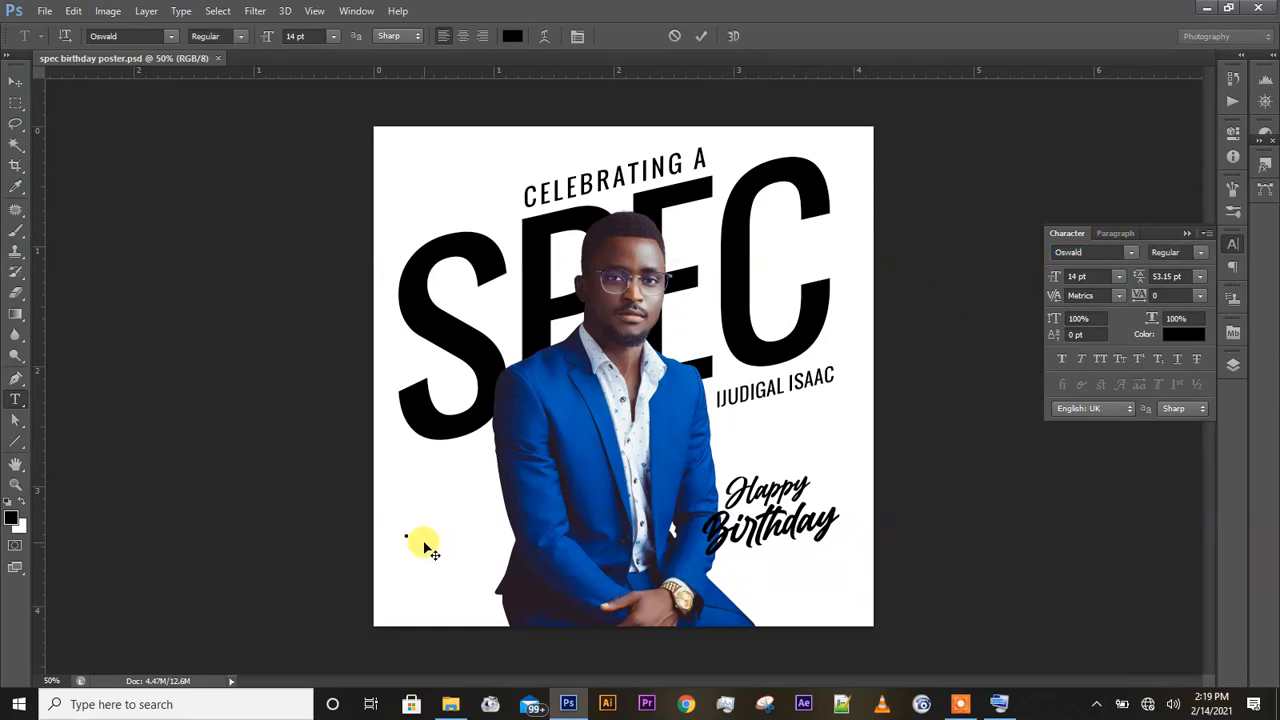
left_click(1118, 277)
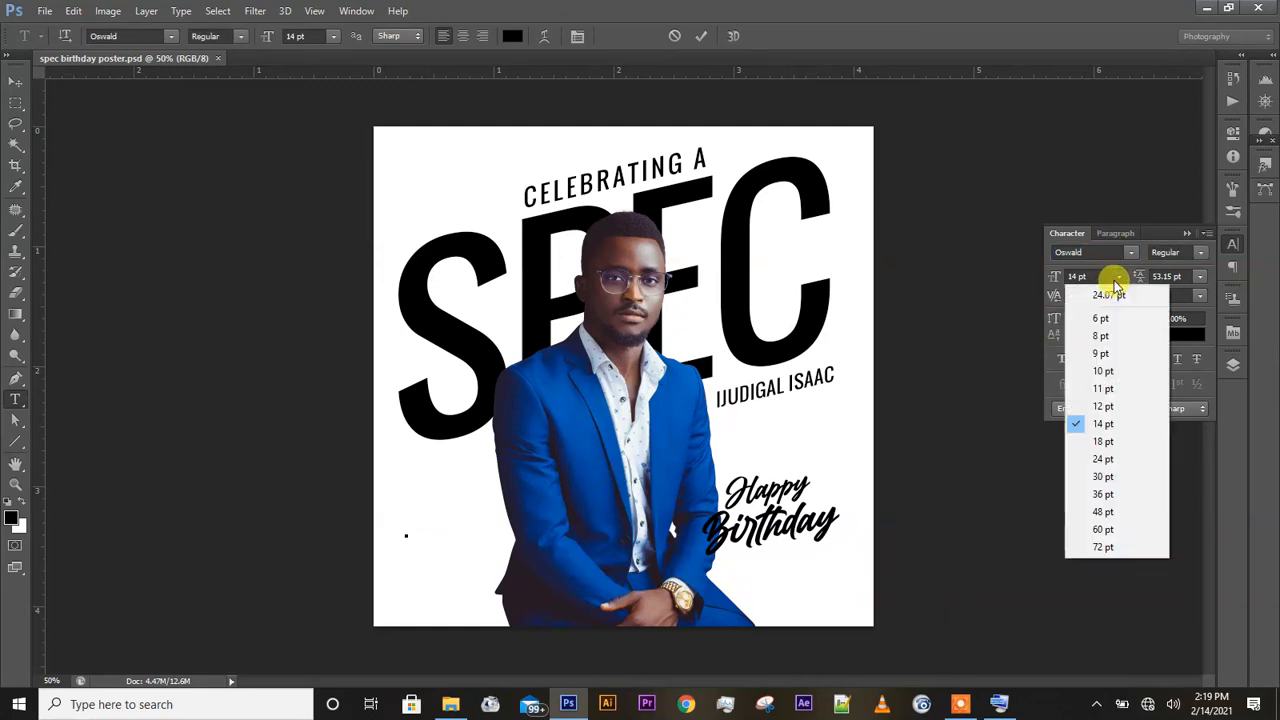
left_click(1110, 371)
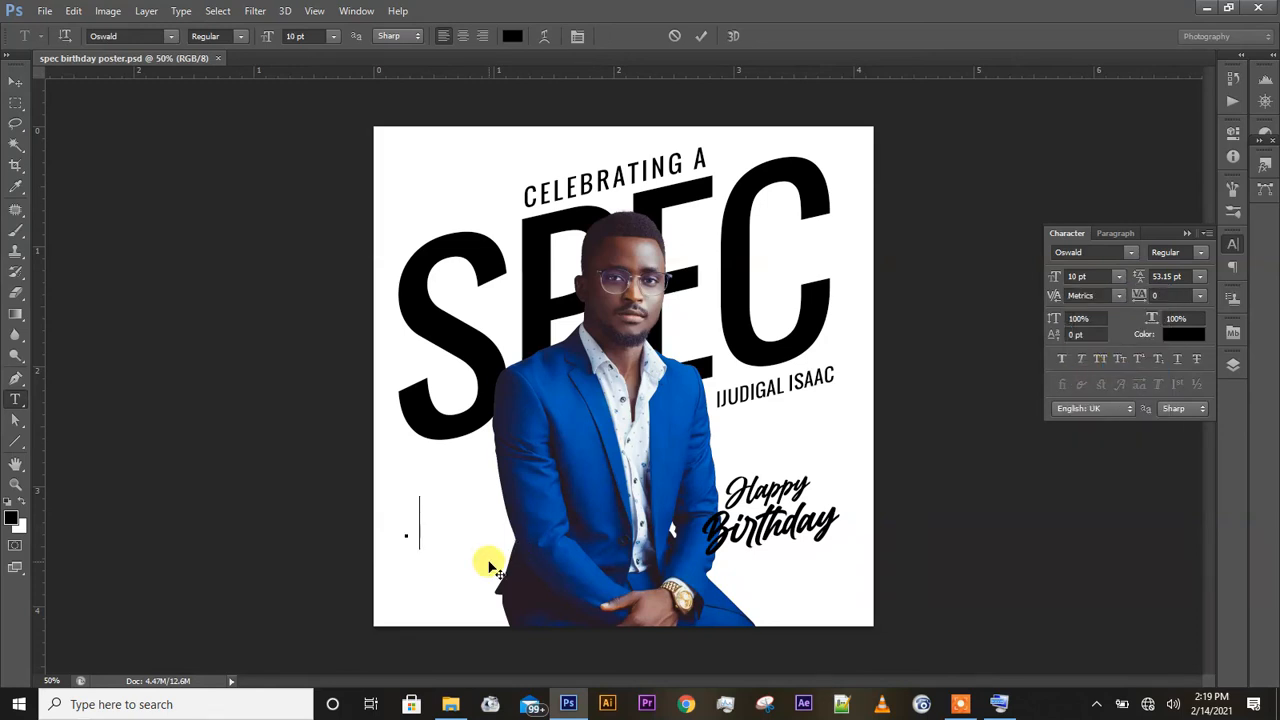
Enter the birthday's day and month separated by a vertical bar, and set the text's style to Bold.
type("14 ")
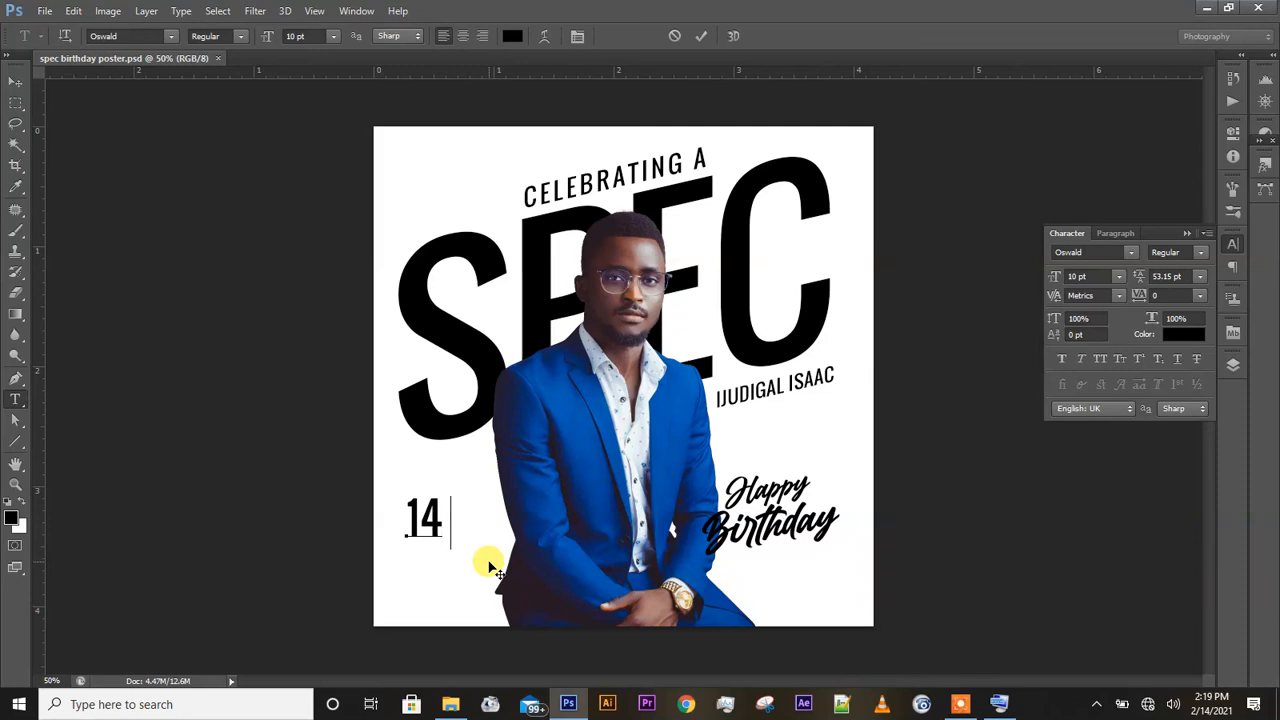
type(" | 02")
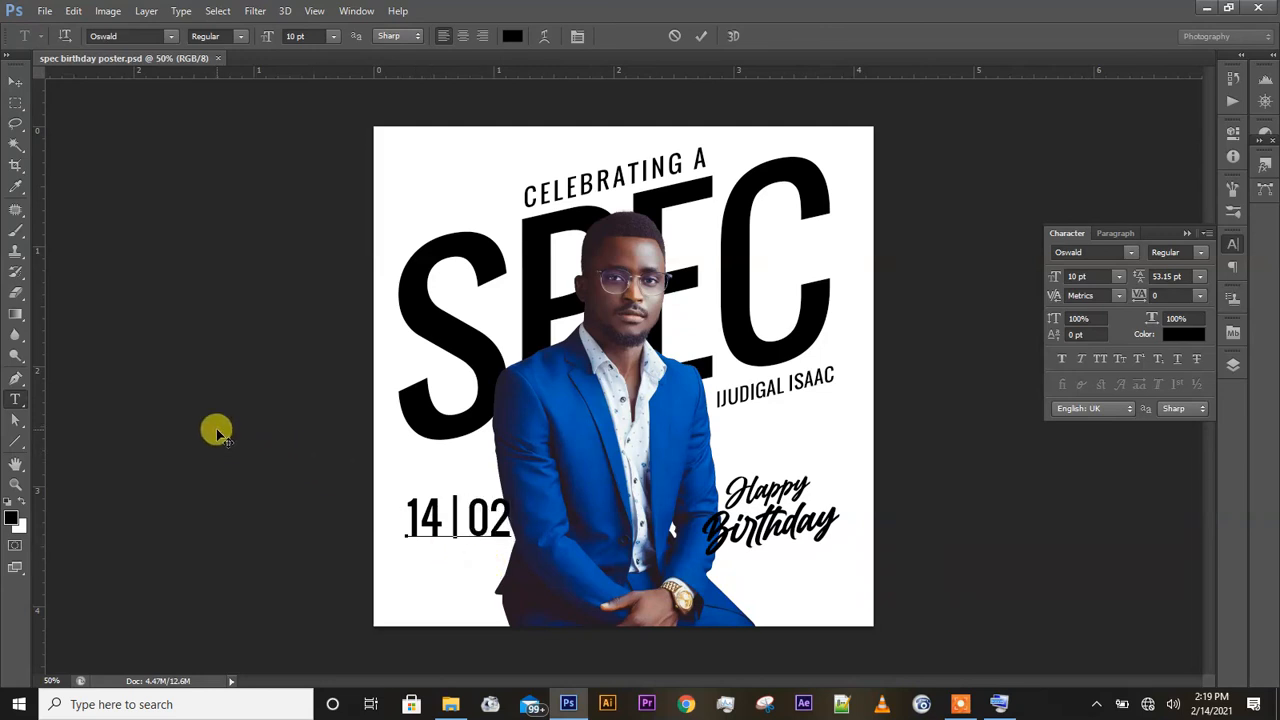
left_click(15, 84)
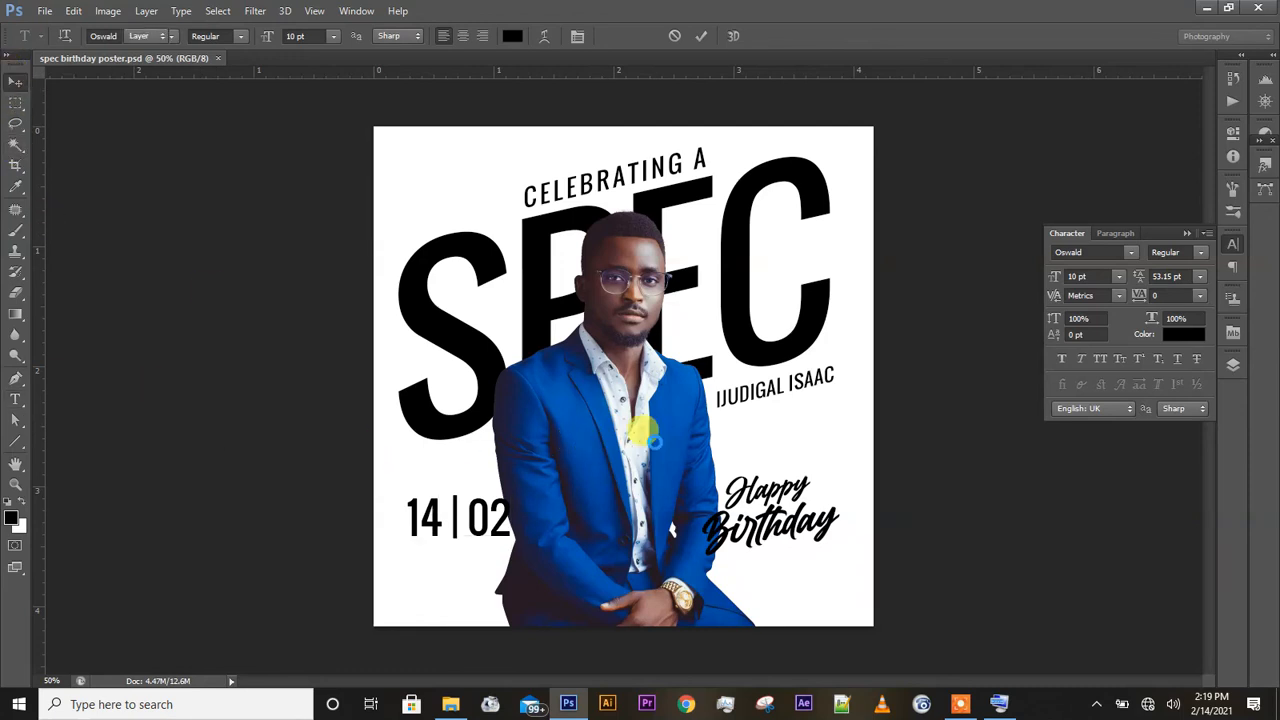
left_click(1200, 254)
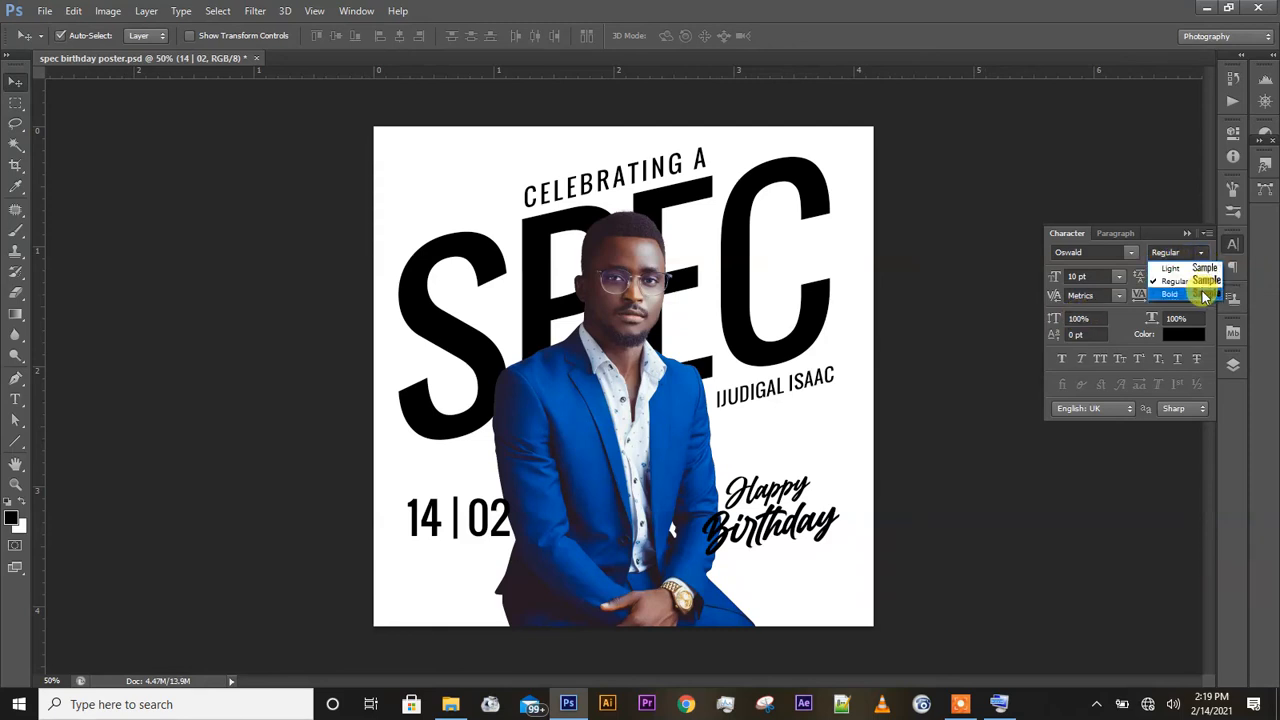
left_click(1200, 284)
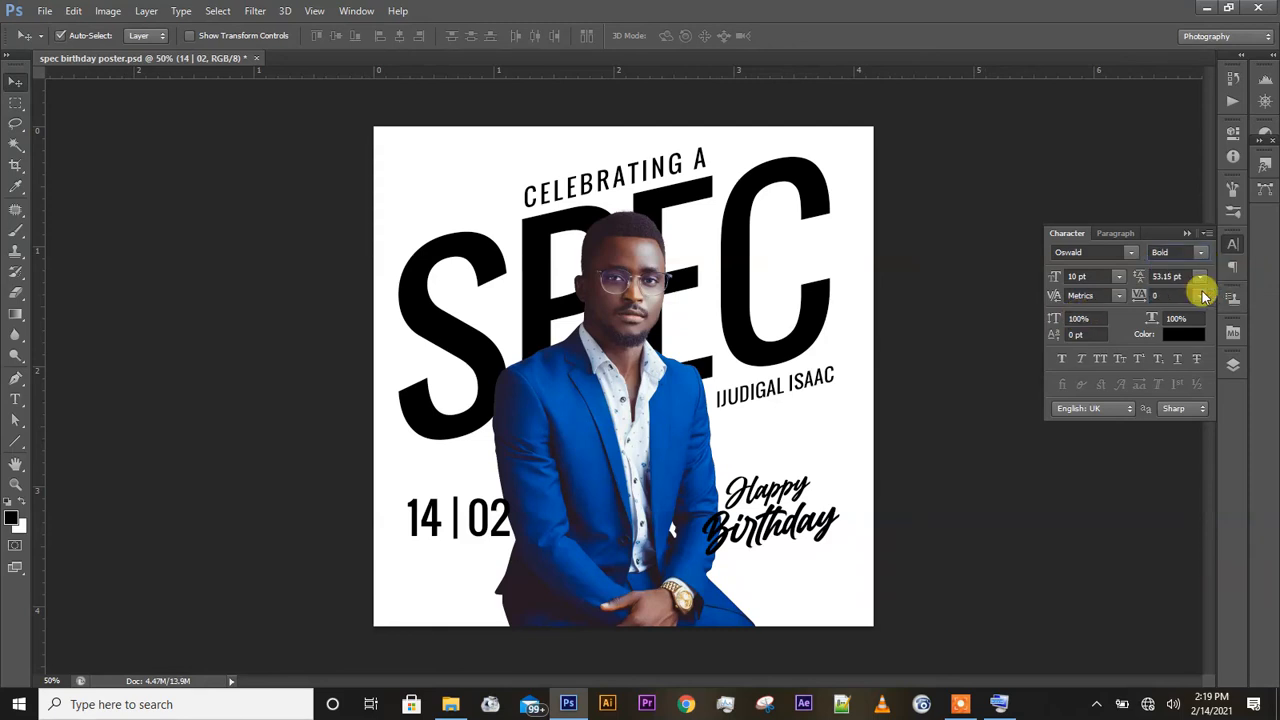
left_click(1186, 229)
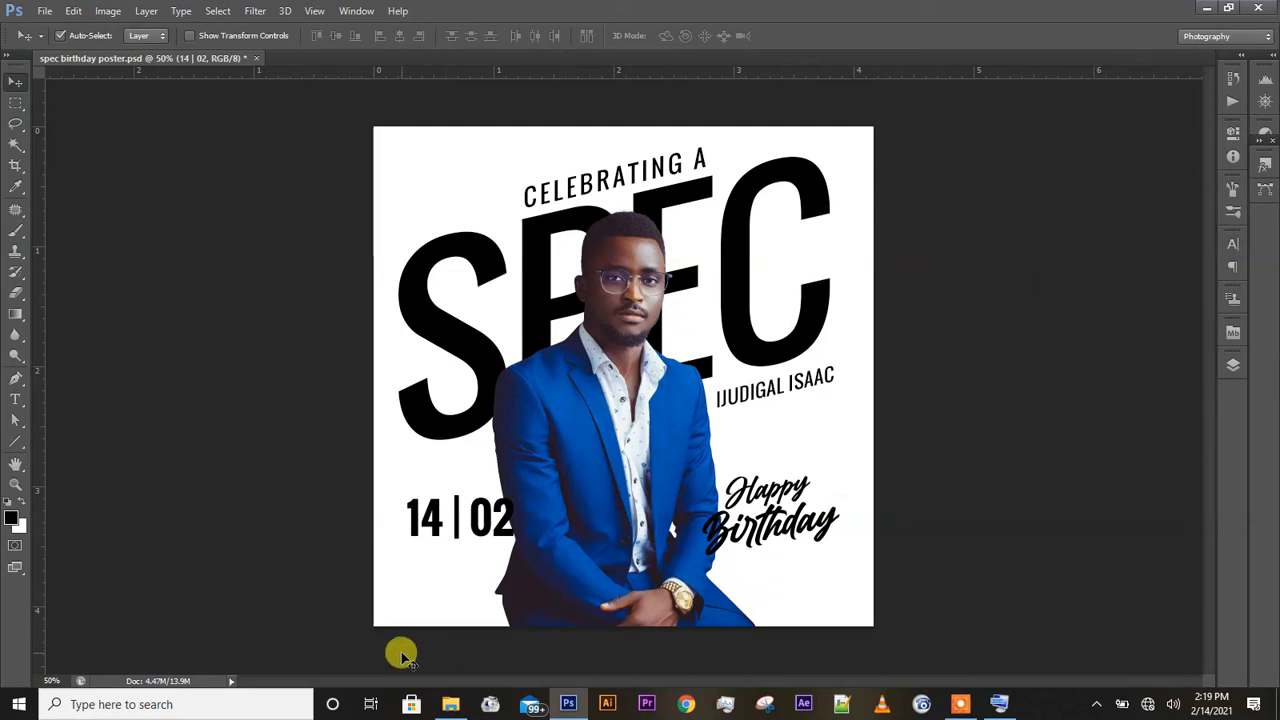
Scale the date text down to about 59% around its centre.
key("ctrl+t")
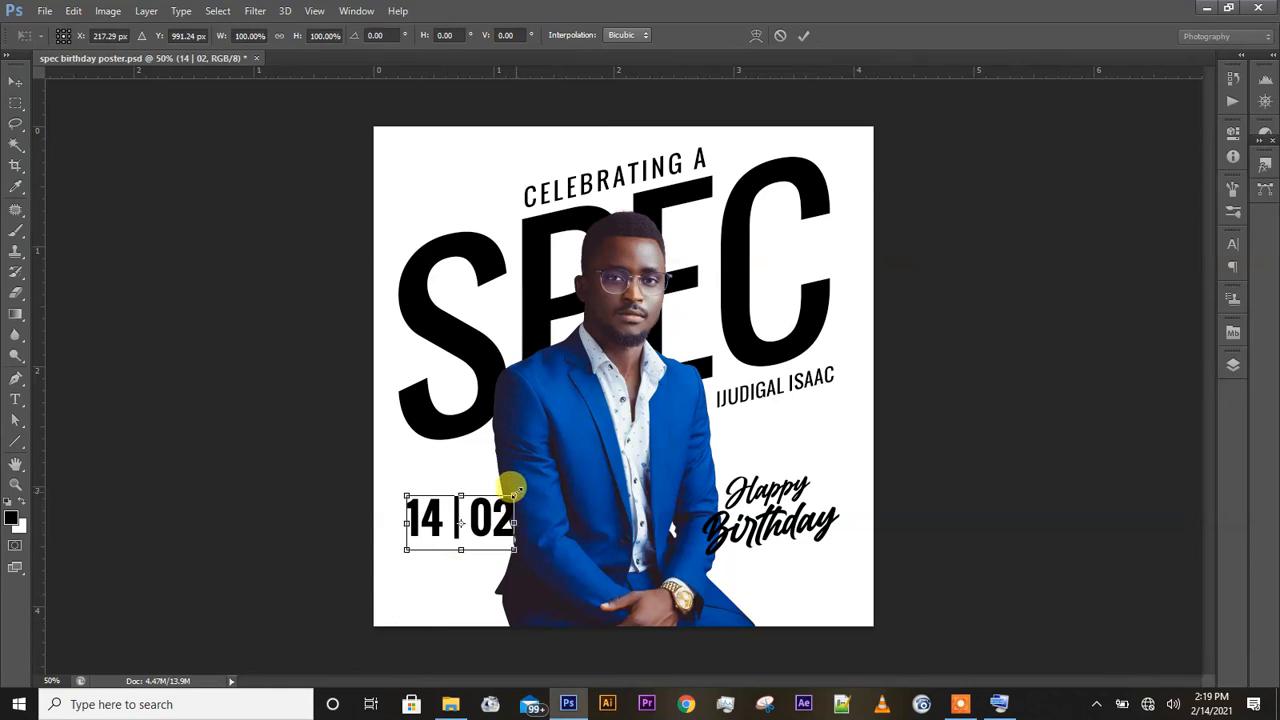
left_click_drag(513, 494, 494, 503)
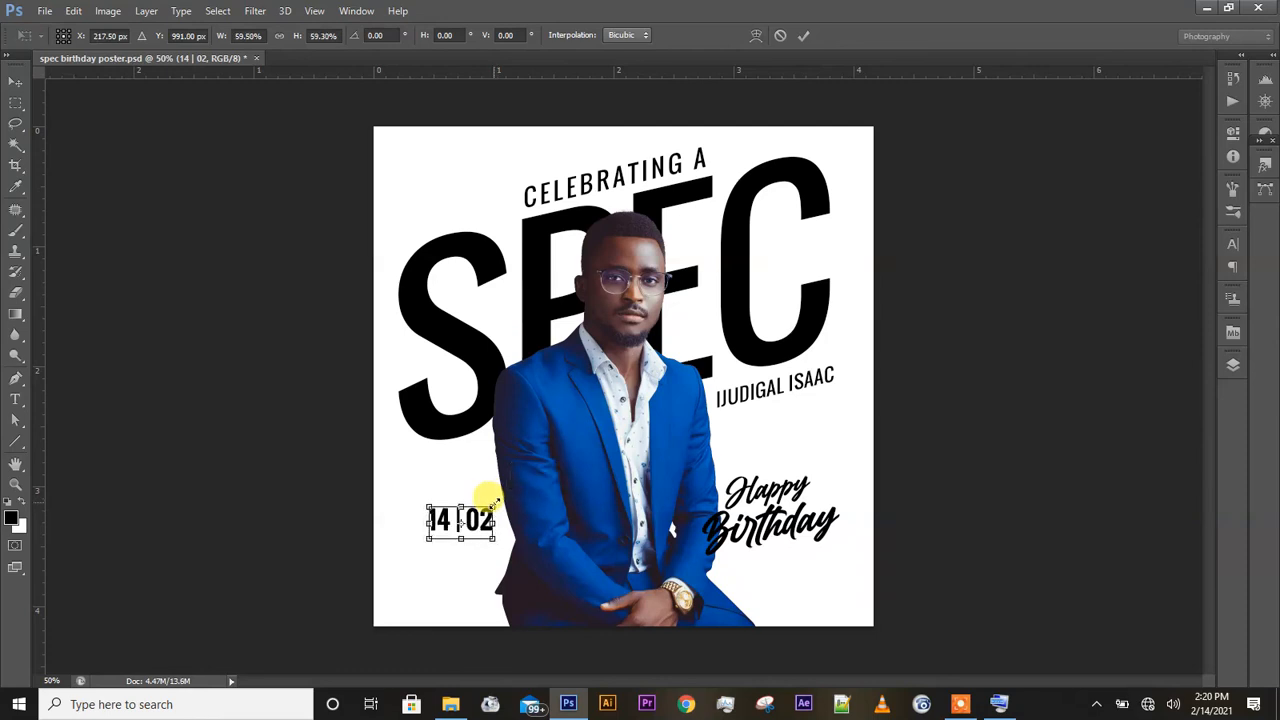
key("Return")
Move the date text down and left into the poster's lower-left corner, lining it up with the left edge of the S.
key("shift+Left")
key("shift+Left")
key("shift+Left")
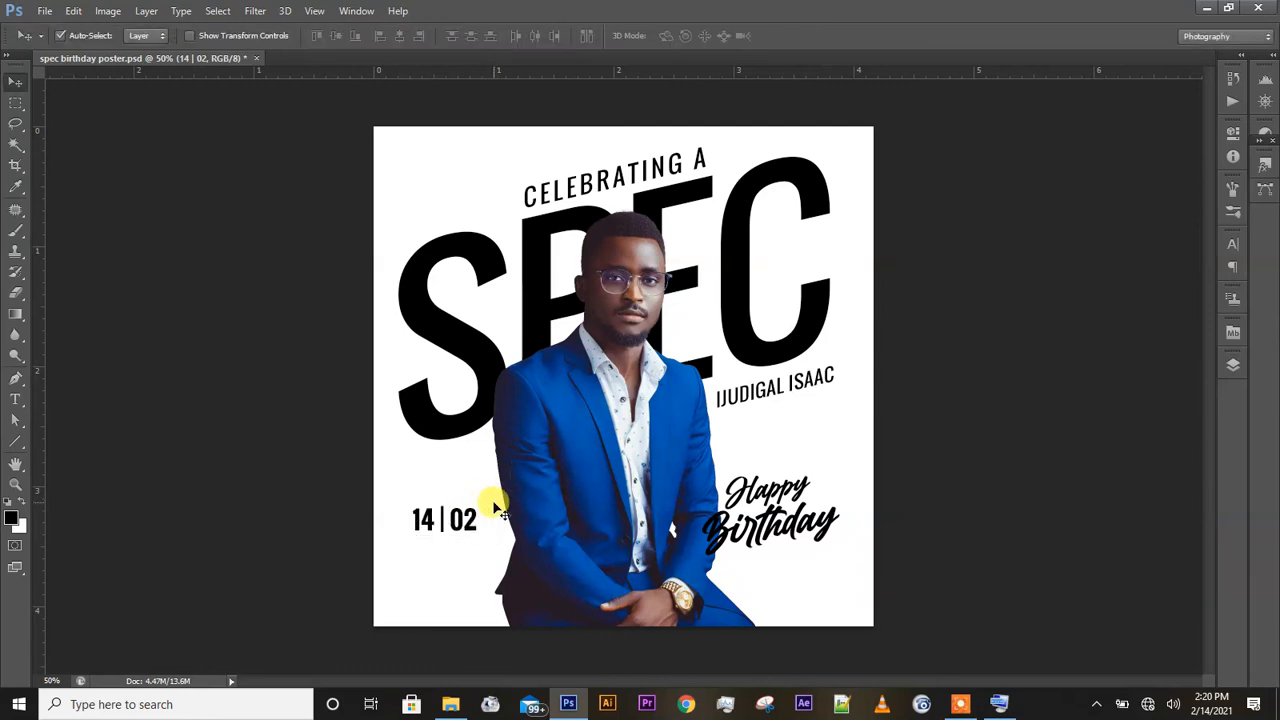
key("shift+Left")
key("shift+Down")
key("shift+Down")
key("shift+Down")
key("shift+Down")
key("shift+Down")
key("shift+Down")
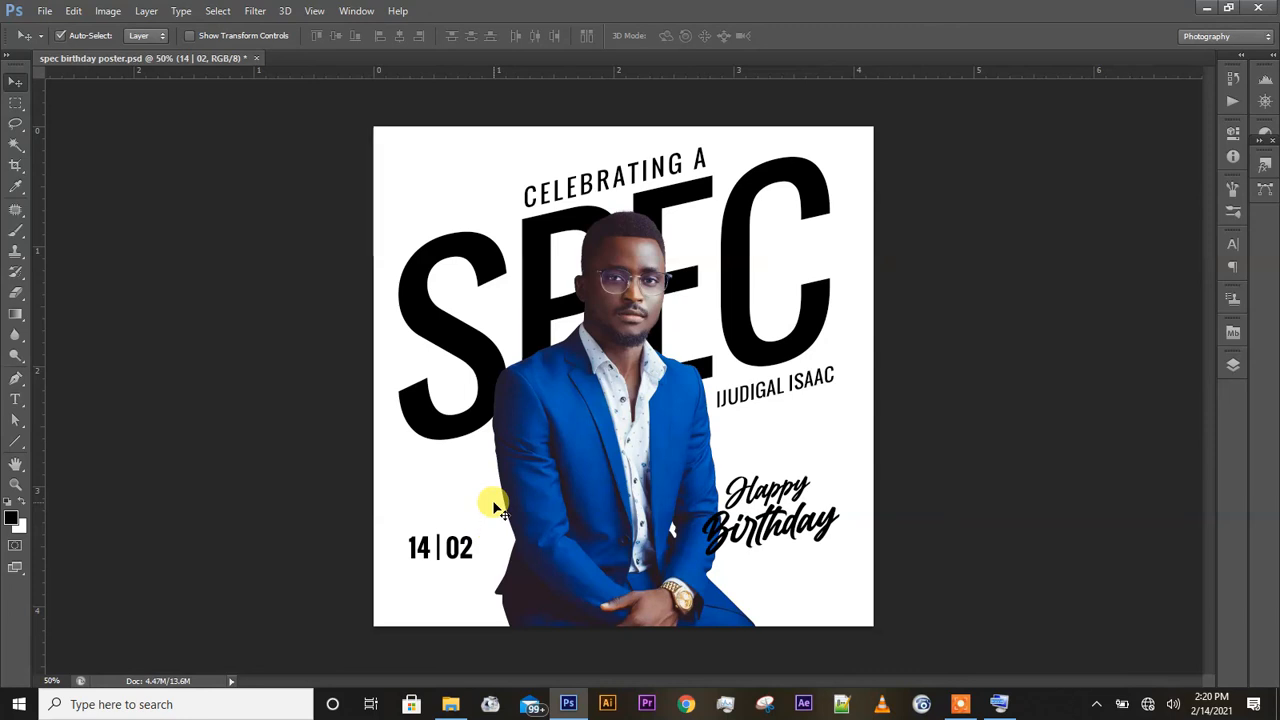
key("shift+Down")
key("shift+Down")
key("shift+Down")
key("shift+Down")
key("shift+Down")
key("shift+Down")
key("shift+Down")
key("shift+Down")
key("shift+Down")
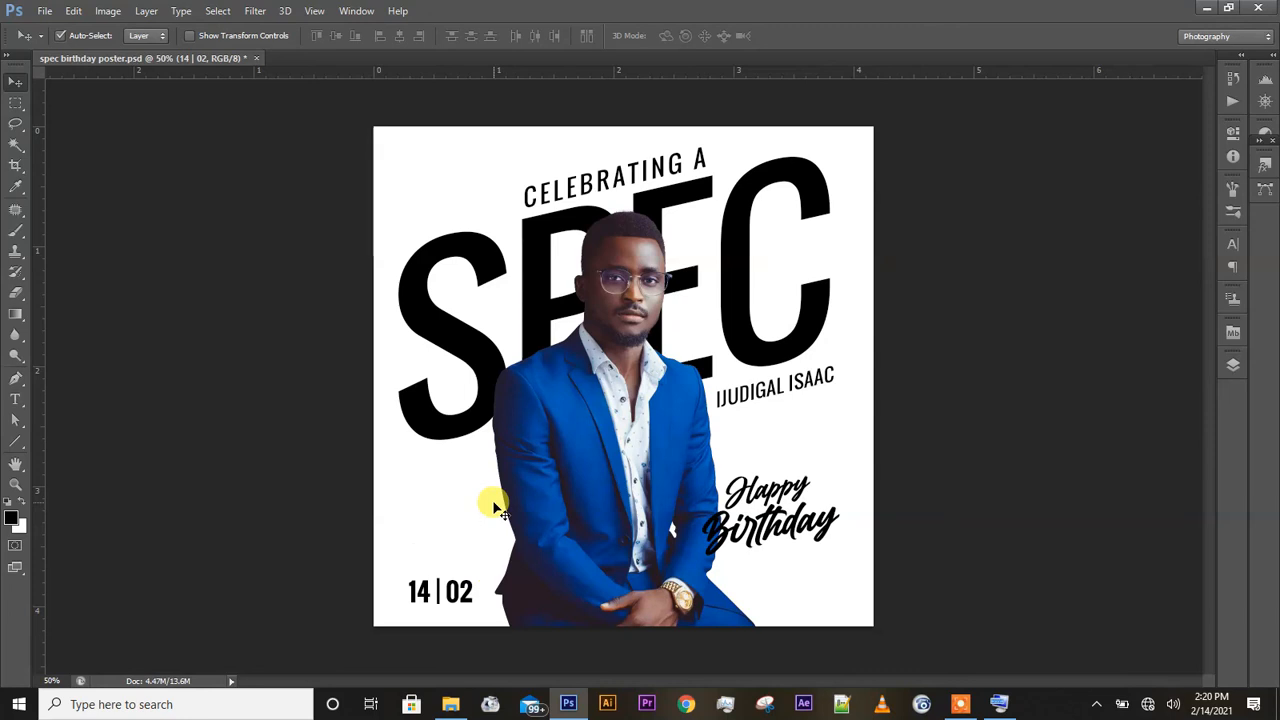
key("shift+Left")
key("shift+Left")
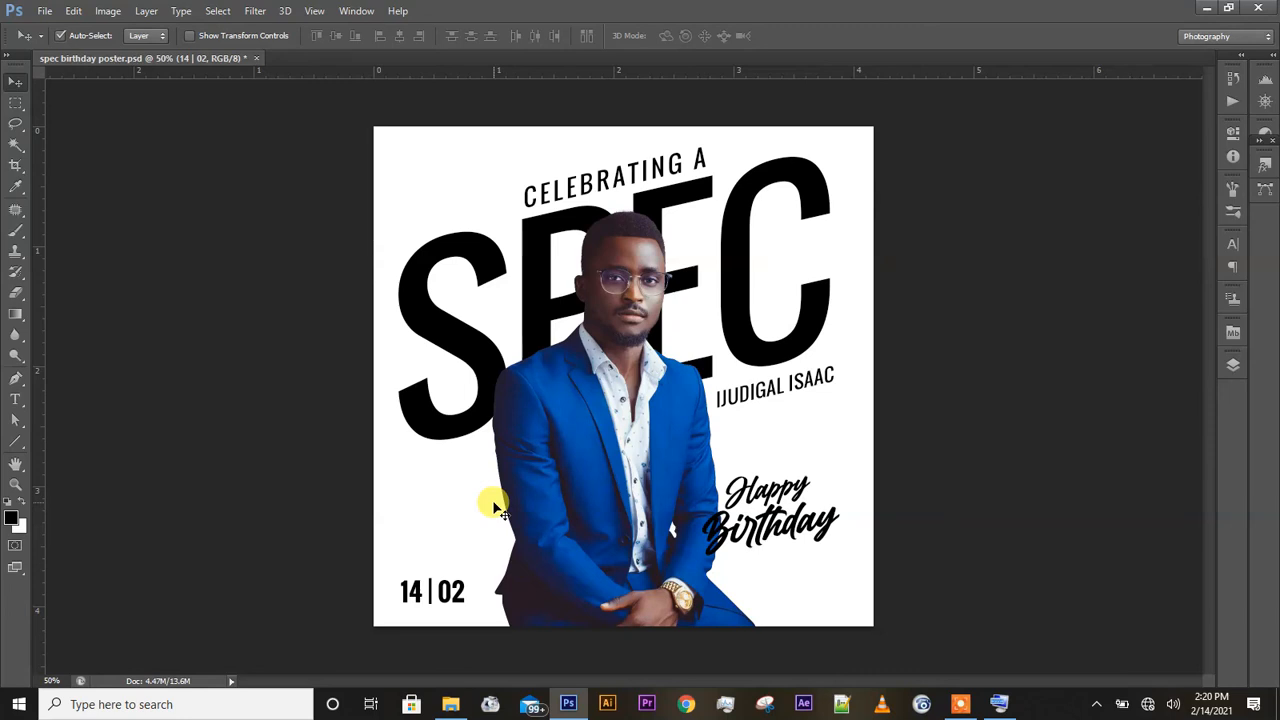
left_click(337, 433)
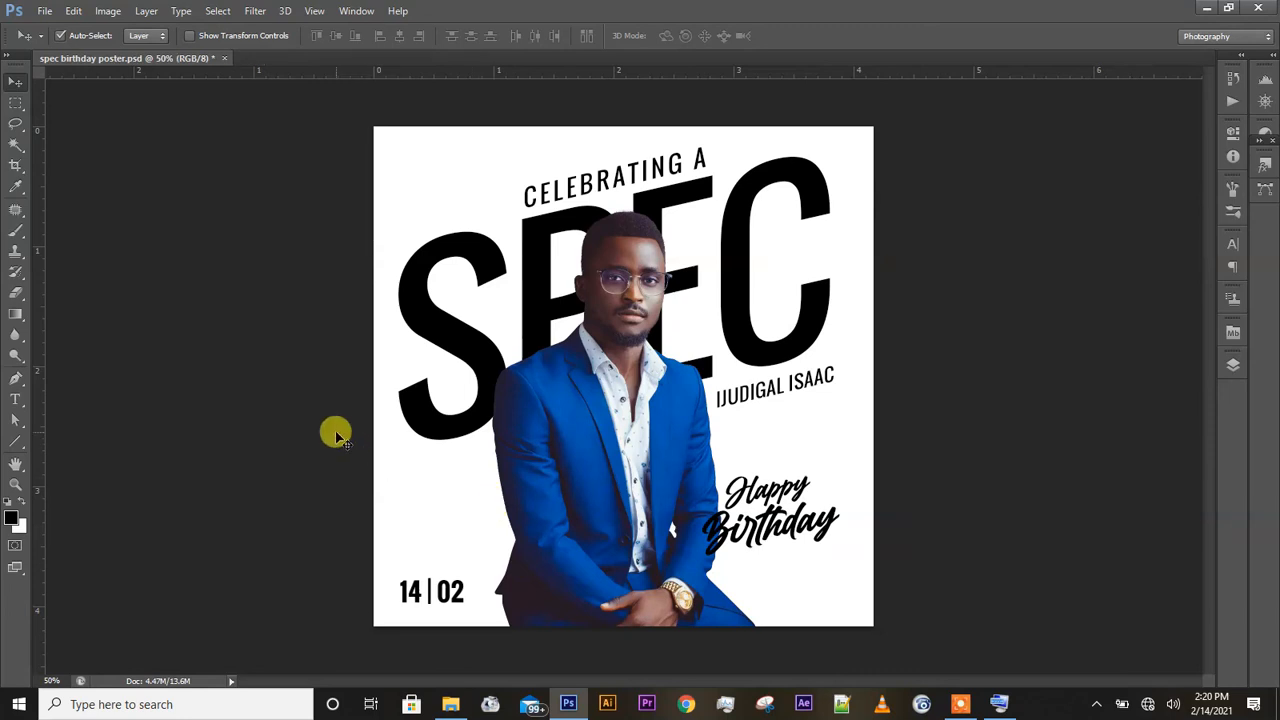
key("ctrl+minus")
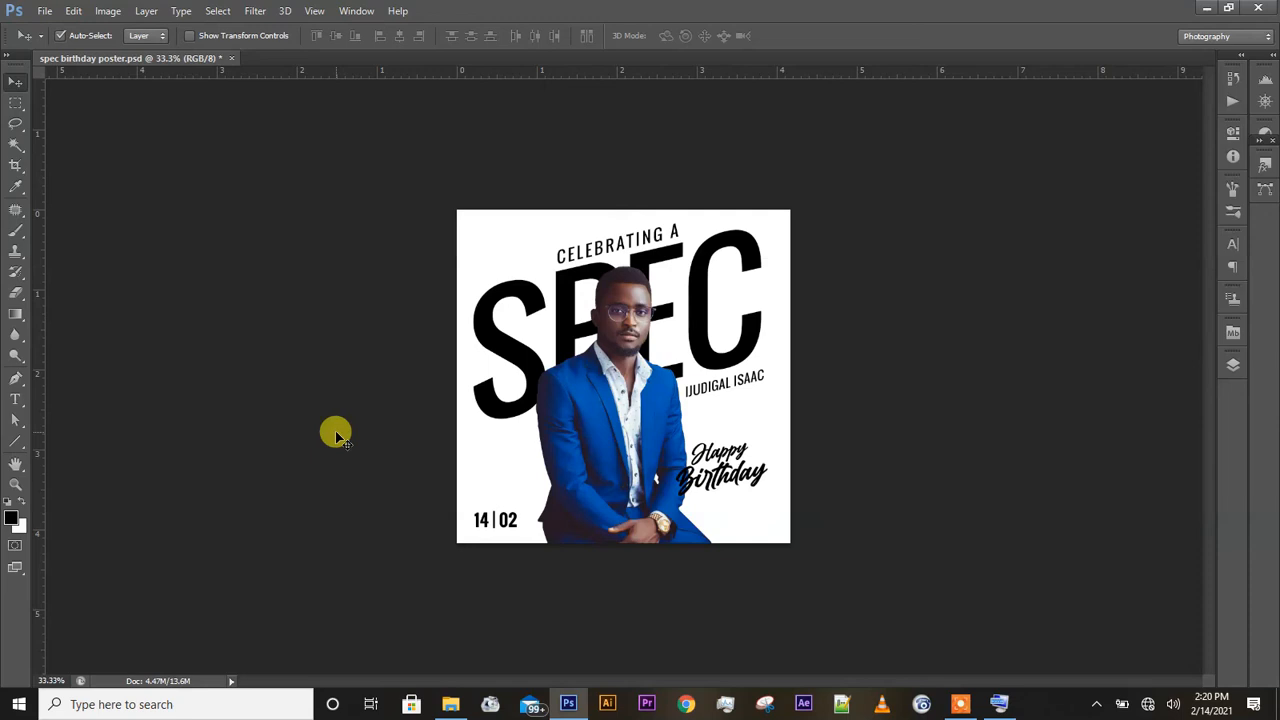
key("ctrl+plus")
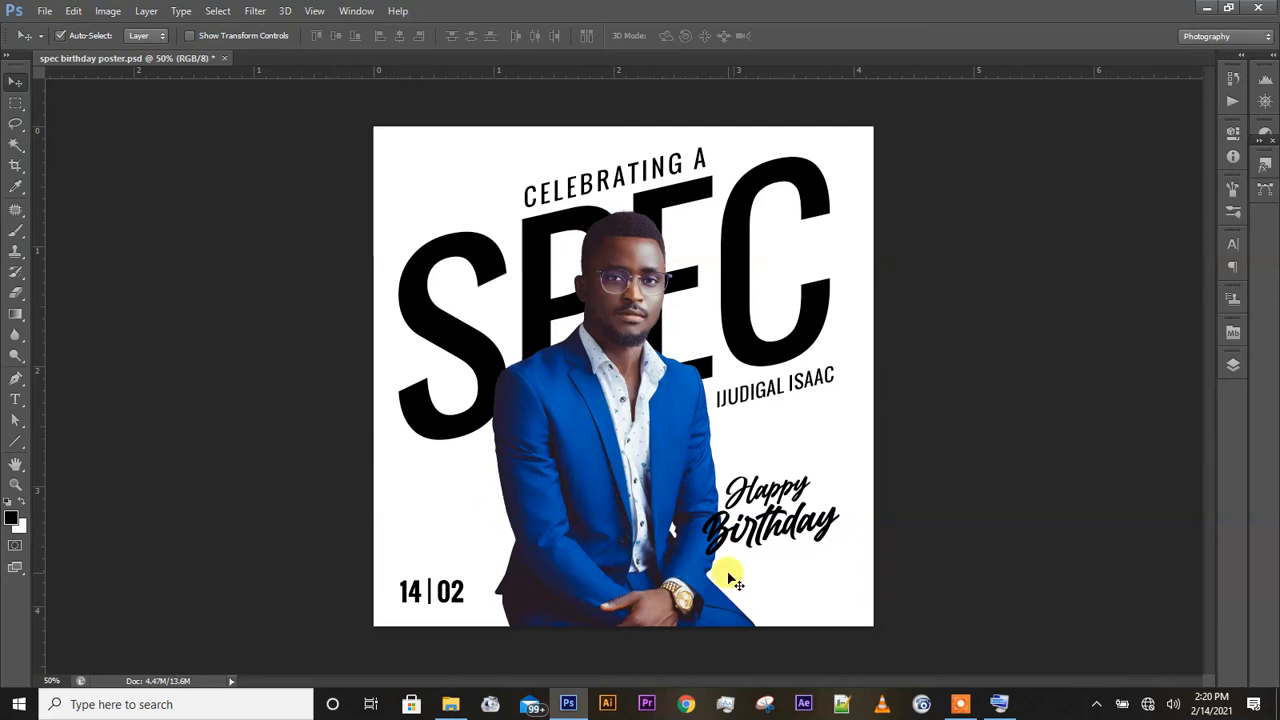
left_click(959, 704)
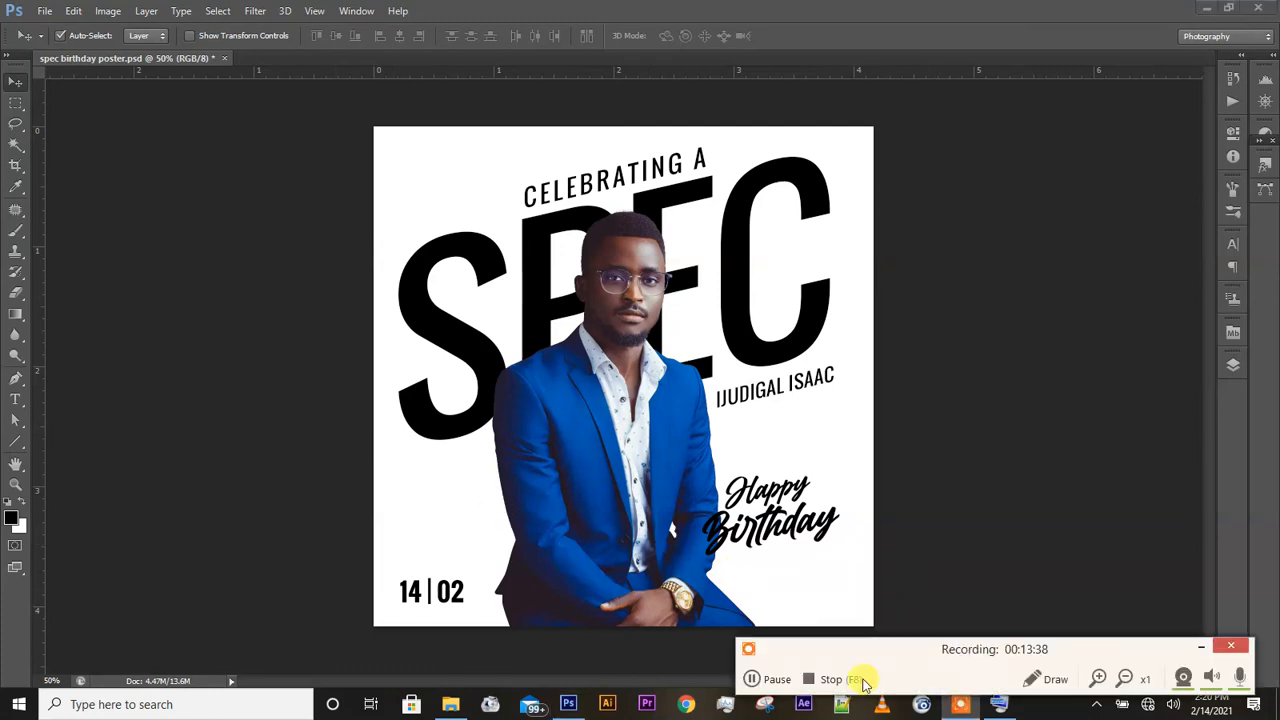